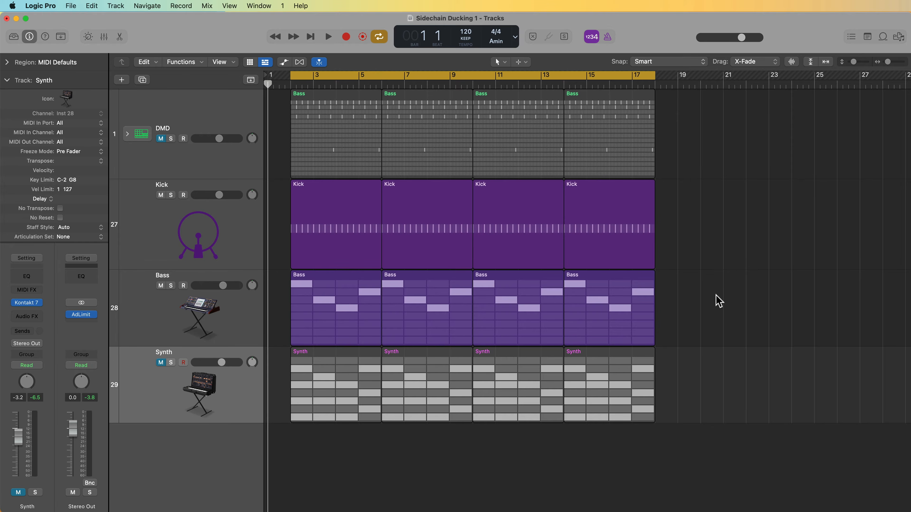
Play back the arrangement to hear the kick and bass together, and select the Kick track
key(space)
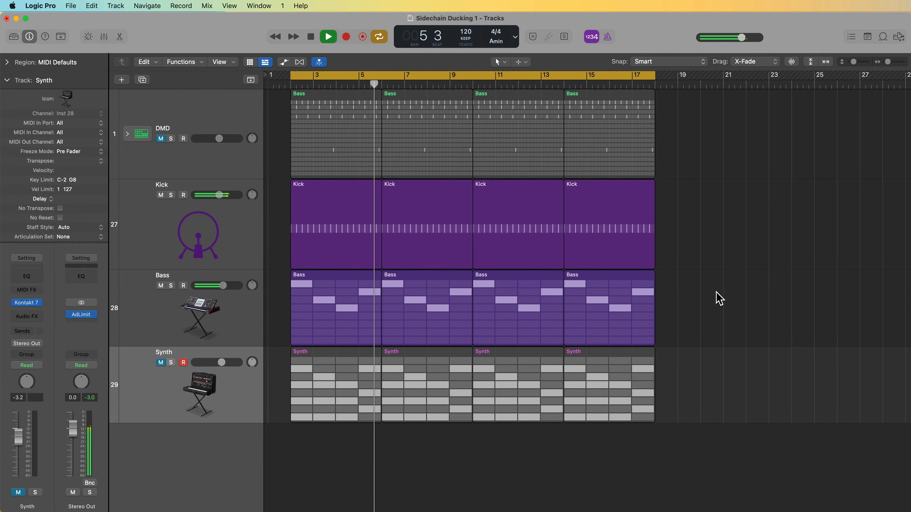
key(space)
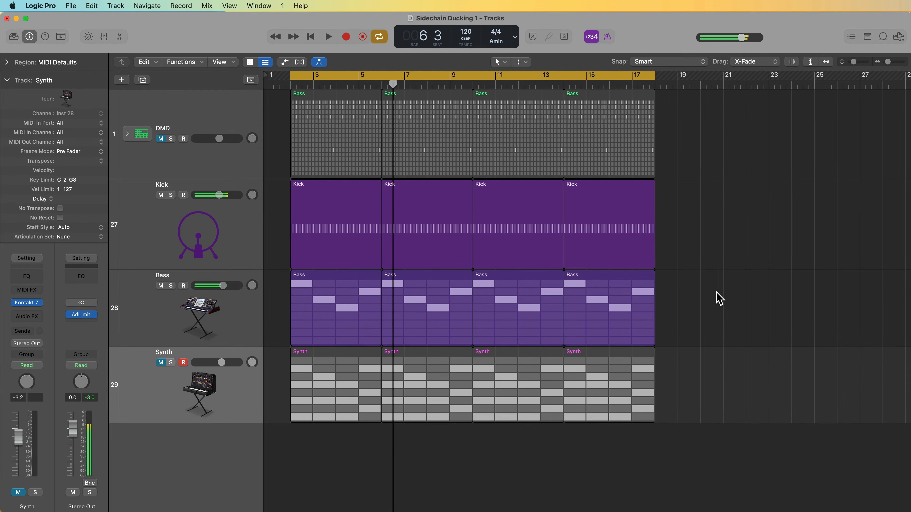
click(212, 224)
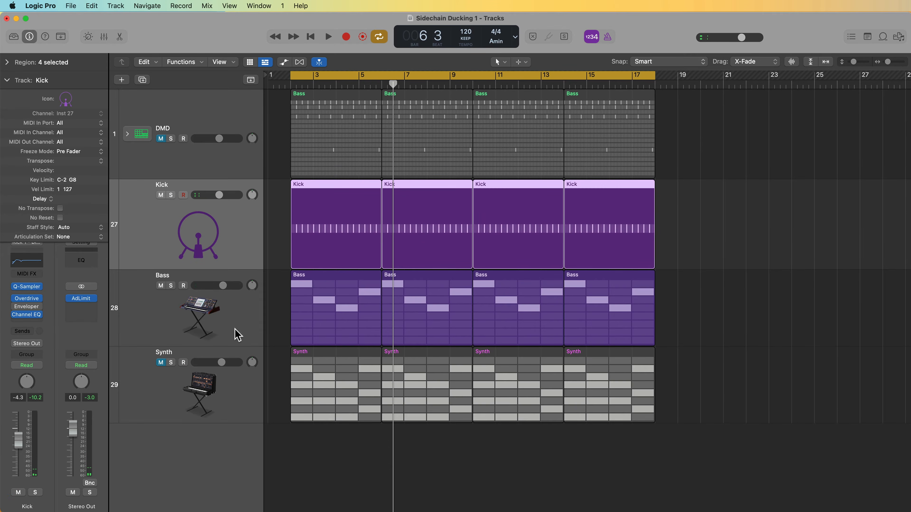
Select the Bass track and increase its track height
click(179, 330)
drag(207, 345, 201, 385)
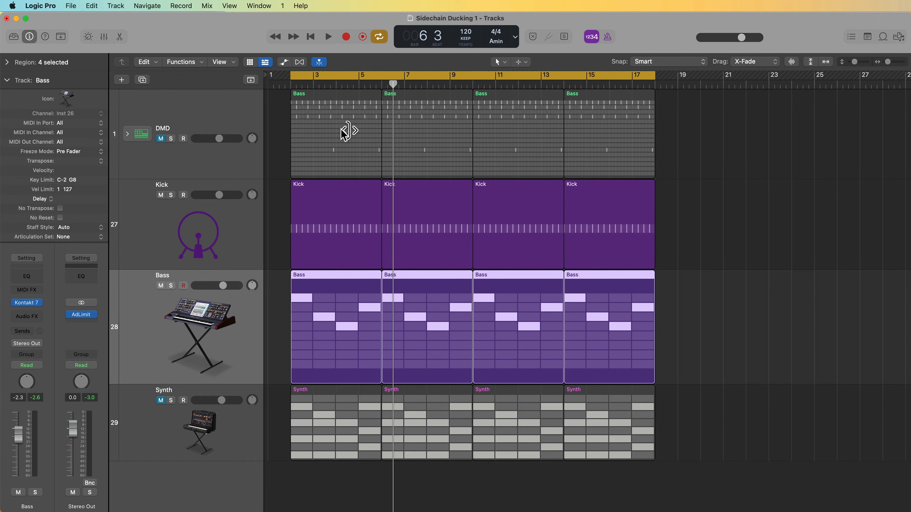
scroll(545, 136, right, 1)
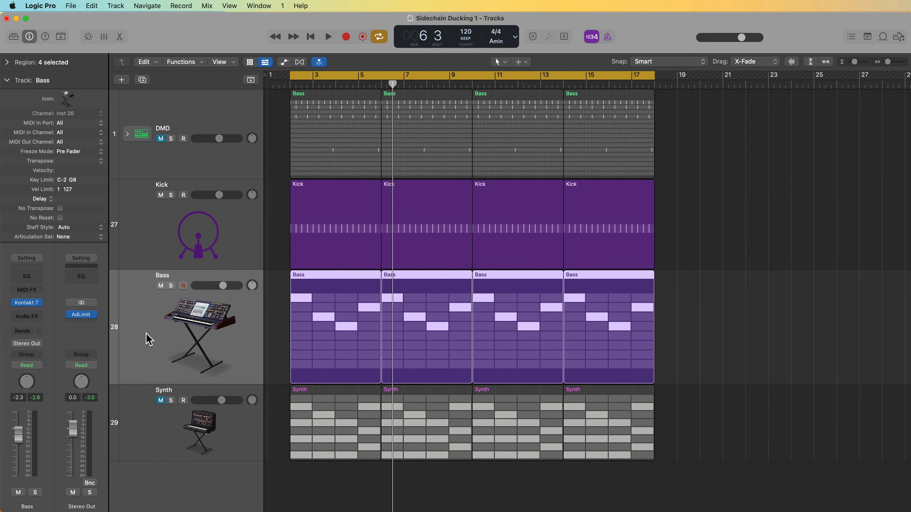
scroll(149, 339, right, 1)
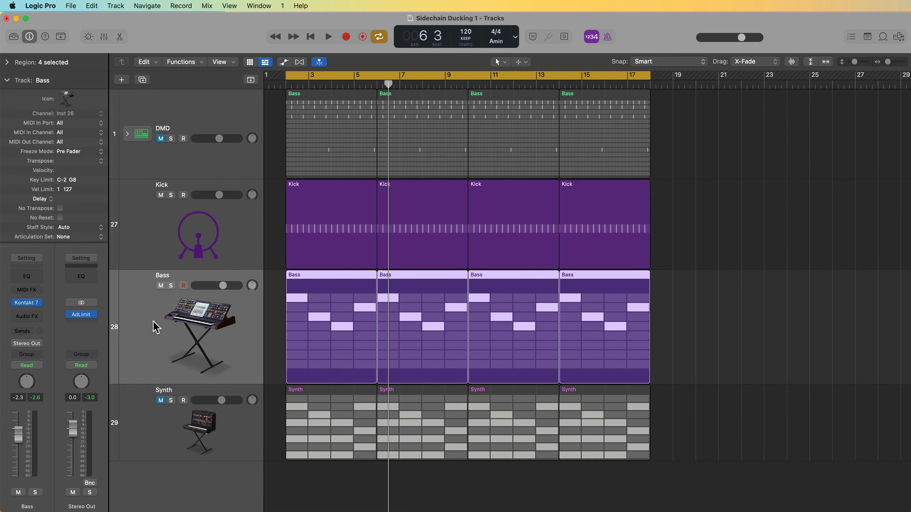
scroll(158, 327, left, 1)
Insert a Compressor in the Bass track's empty audio effect slot and reposition its plug-in window
click(30, 313)
mouse_move(50, 380)
click(94, 379)
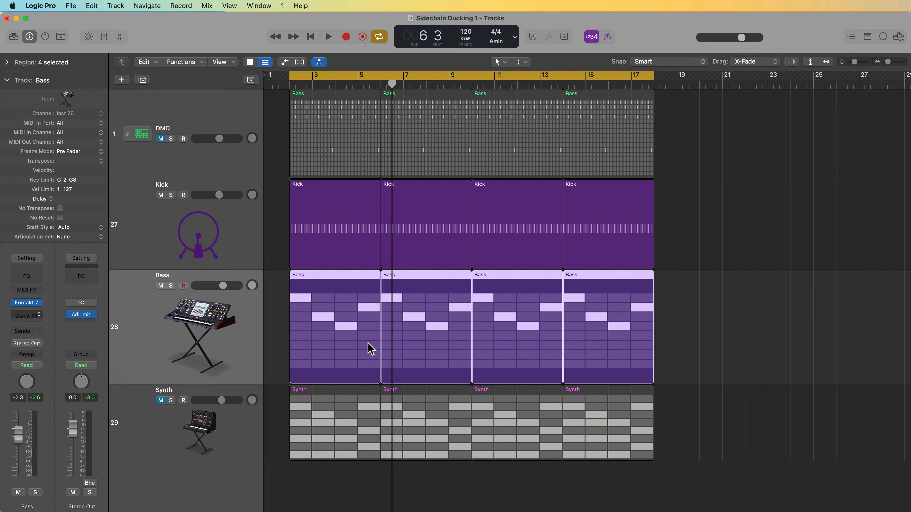
click(32, 314)
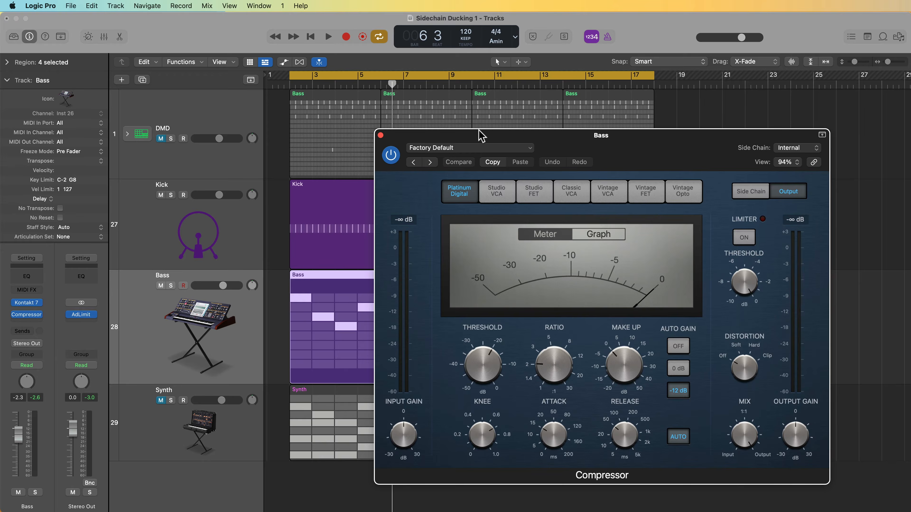
drag(515, 144, 478, 132)
Examine the side chain source options of the Bass Compressor
click(760, 136)
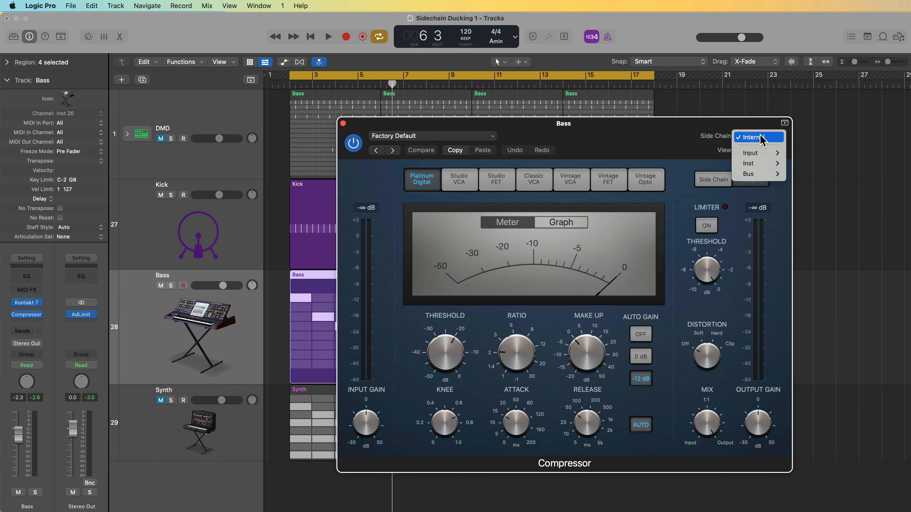
click(778, 138)
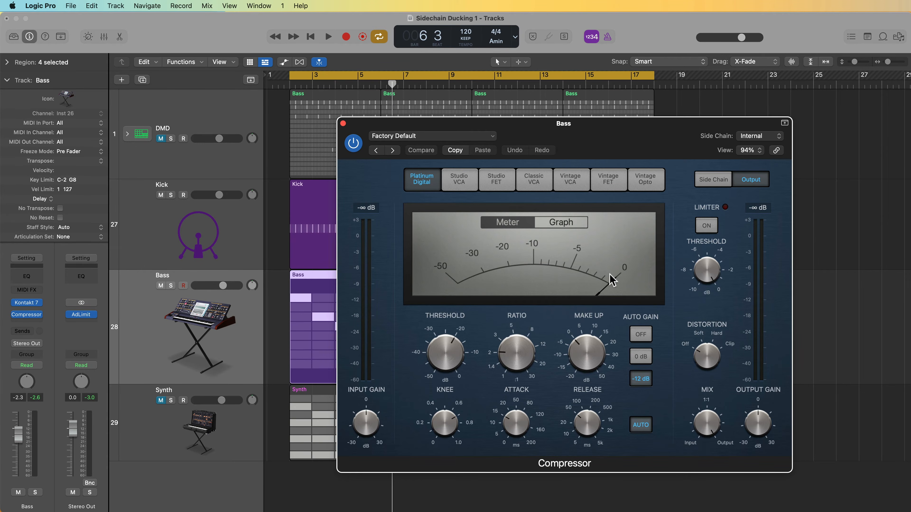
click(753, 138)
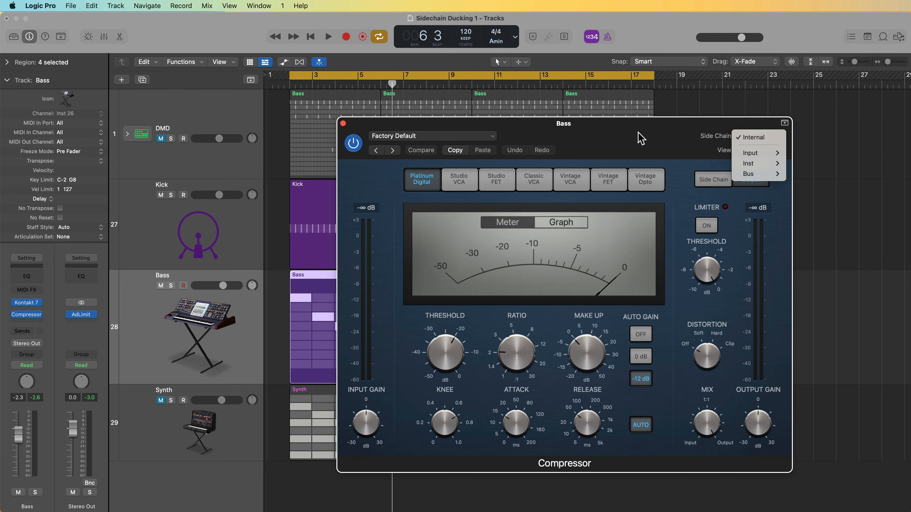
key(Escape)
Turn off the Compressor's auto gain and play back the bass with the internal side chain
click(641, 334)
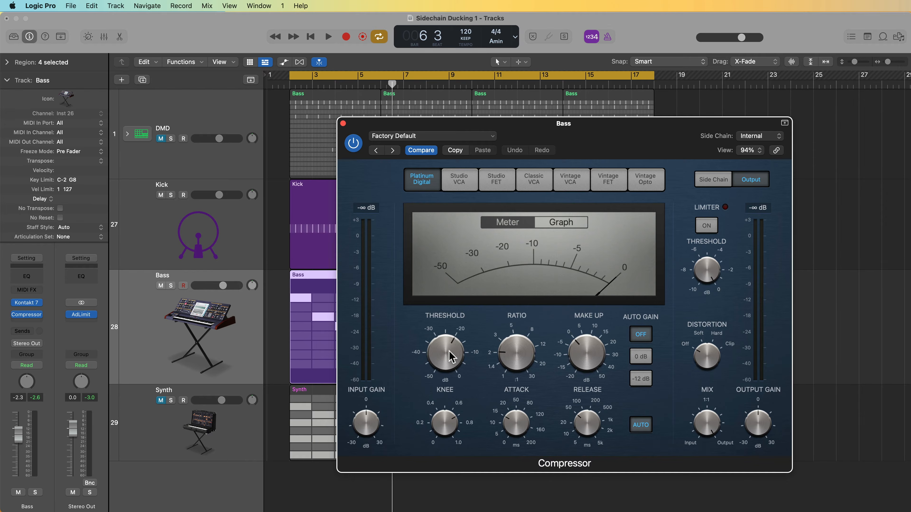
mouse_move(517, 370)
key(space)
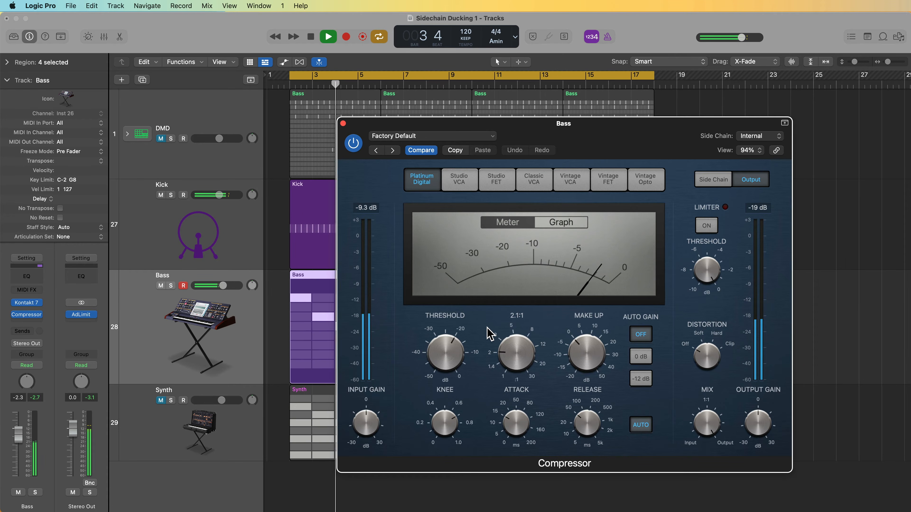
key(space)
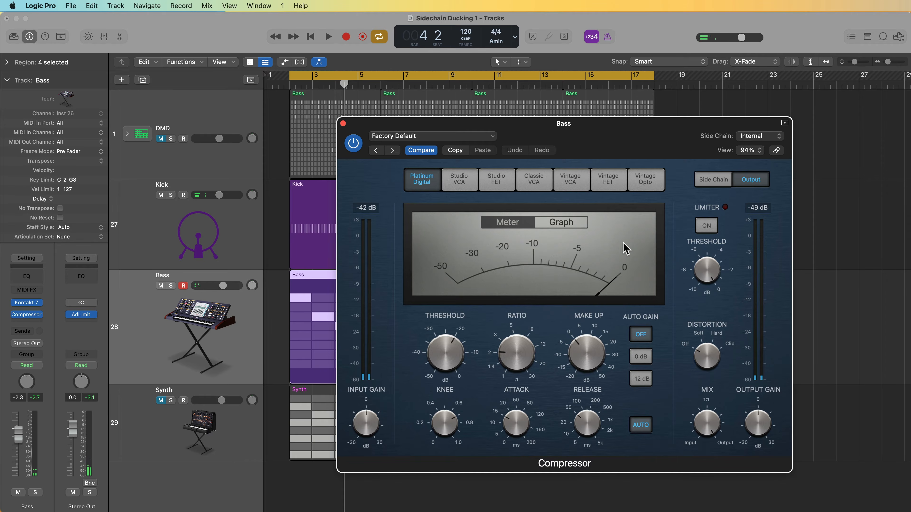
Set the Compressor's side chain source to the Kick instrument (Inst 27) and play back the result
click(759, 135)
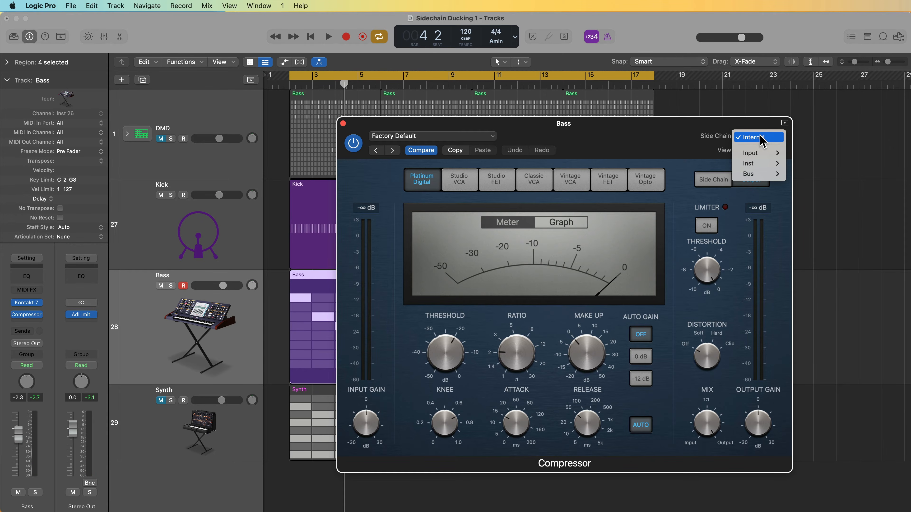
mouse_move(758, 157)
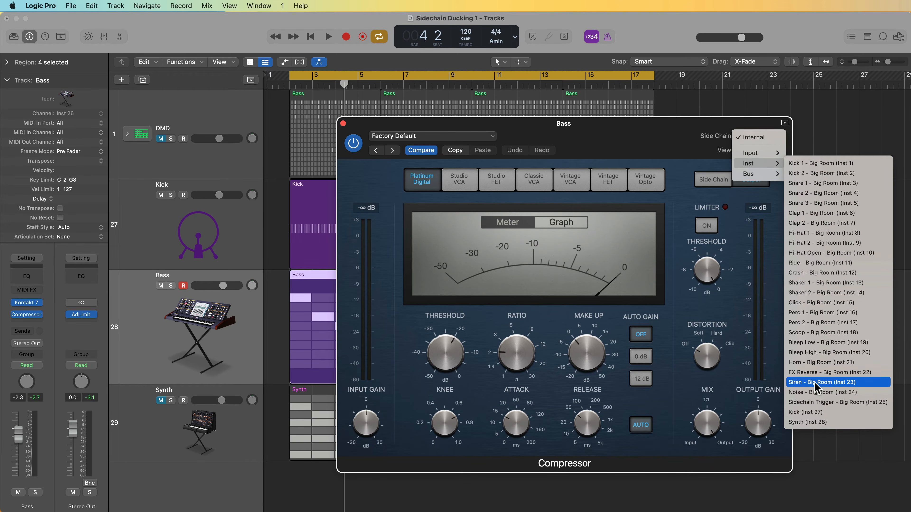
click(816, 416)
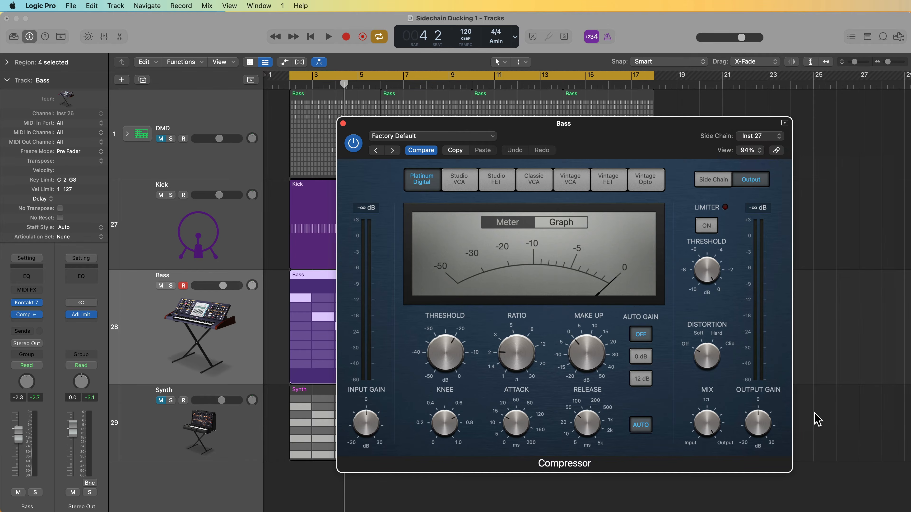
mouse_move(530, 348)
key(space)
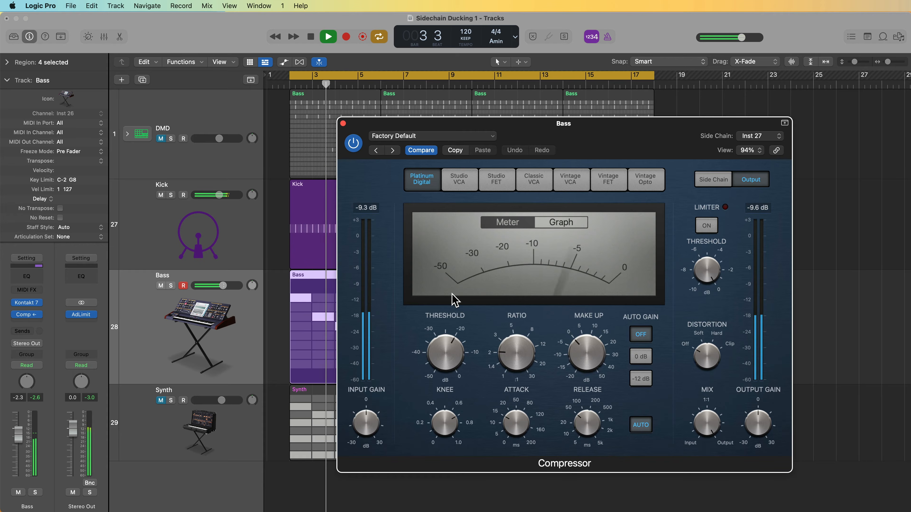
key(space)
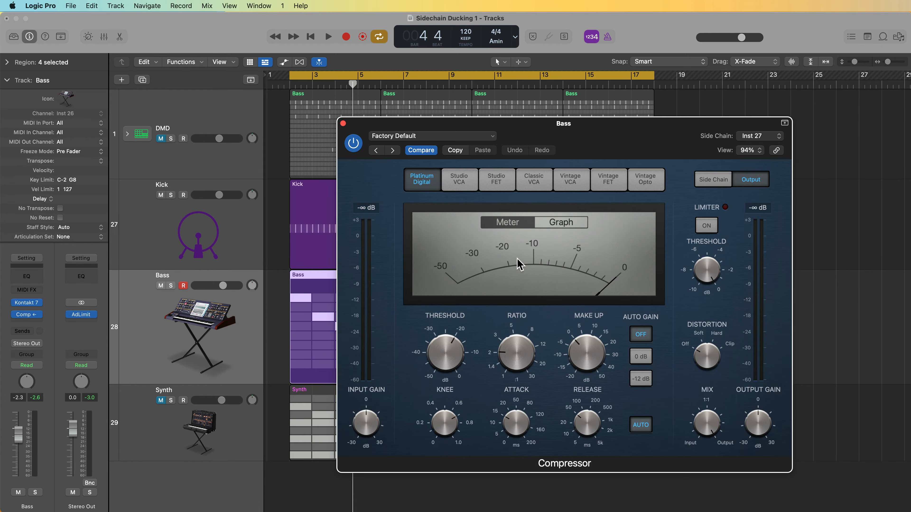
Lower the Compressor's threshold to -43.5 dB and raise its ratio
drag(459, 353, 451, 393)
drag(501, 366, 522, 353)
drag(453, 349, 454, 342)
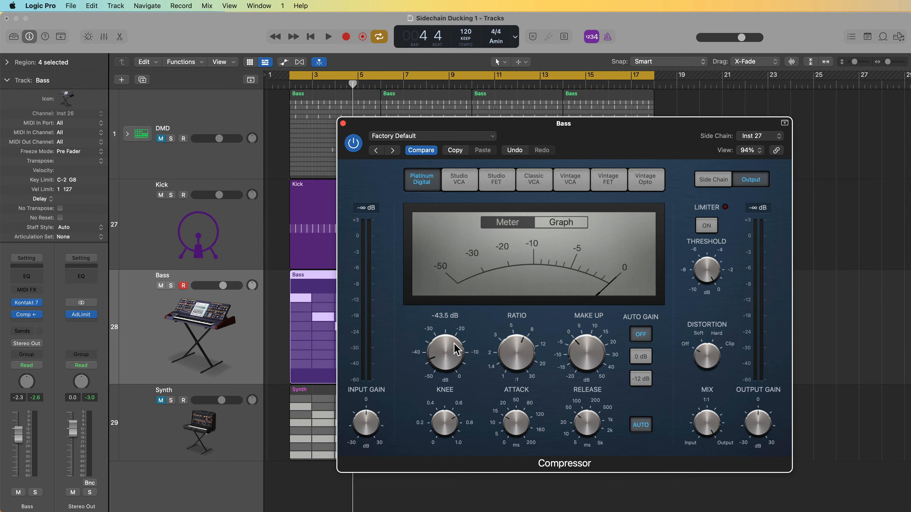
Shorten the Compressor's attack during playback and set a manual release of 15 ms with auto release off
drag(522, 420, 528, 440)
drag(584, 424, 596, 430)
drag(519, 428, 514, 429)
key(space)
mouse_move(519, 428)
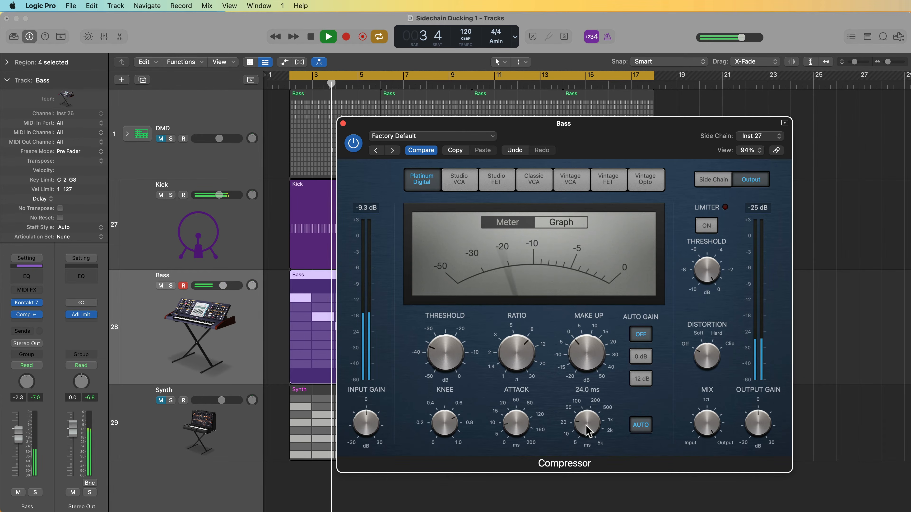
click(641, 427)
mouse_move(565, 425)
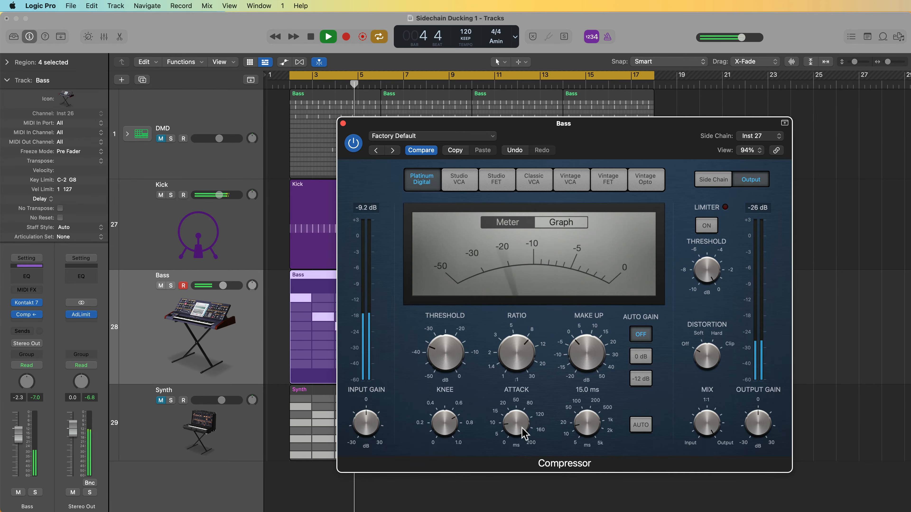
Set the threshold to -28.5 dB and raise the make-up gain while playing back, then stop playback
drag(463, 366, 473, 338)
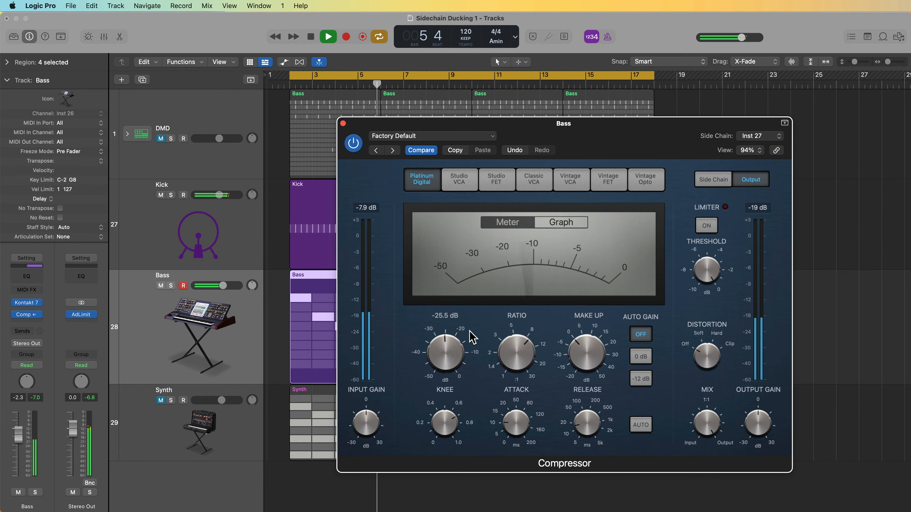
mouse_move(496, 359)
drag(595, 351, 598, 340)
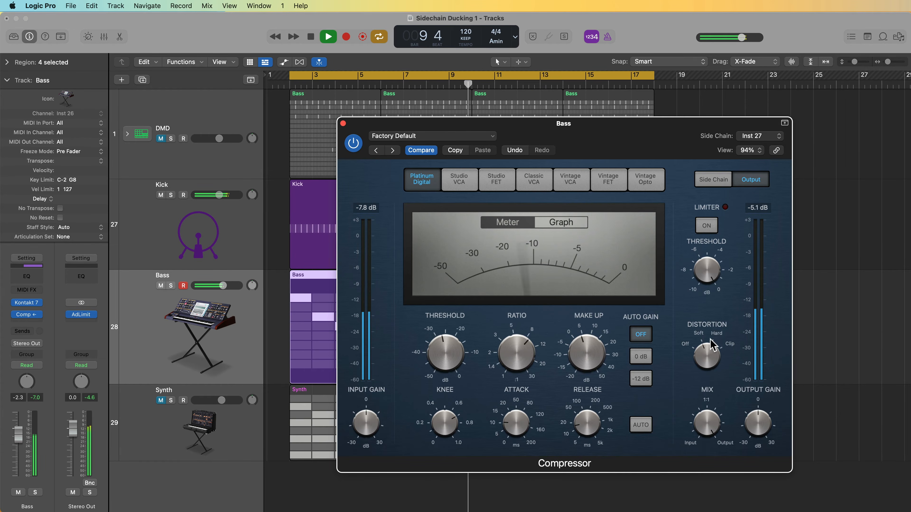
drag(445, 352, 446, 358)
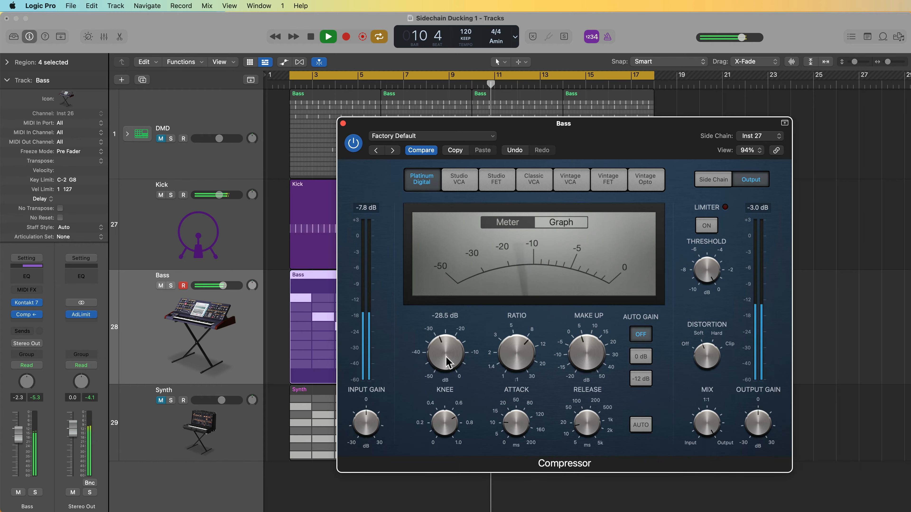
drag(589, 353, 590, 355)
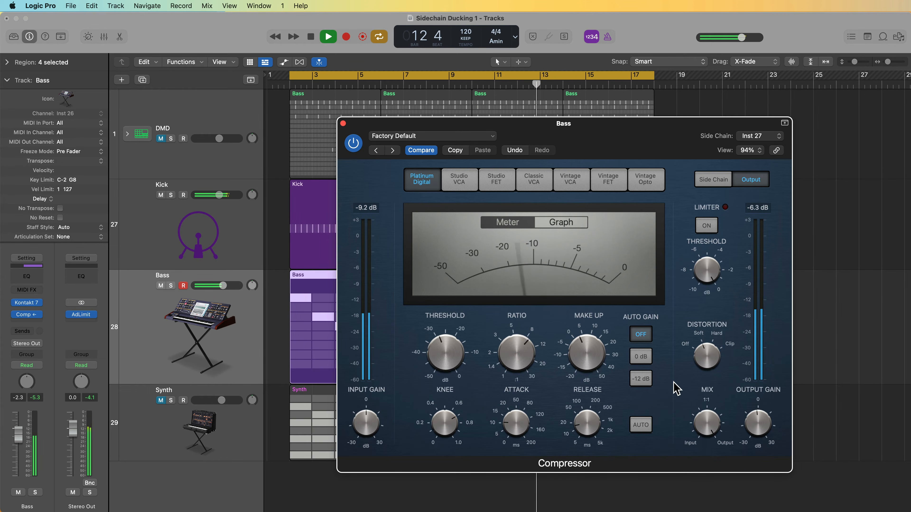
key(space)
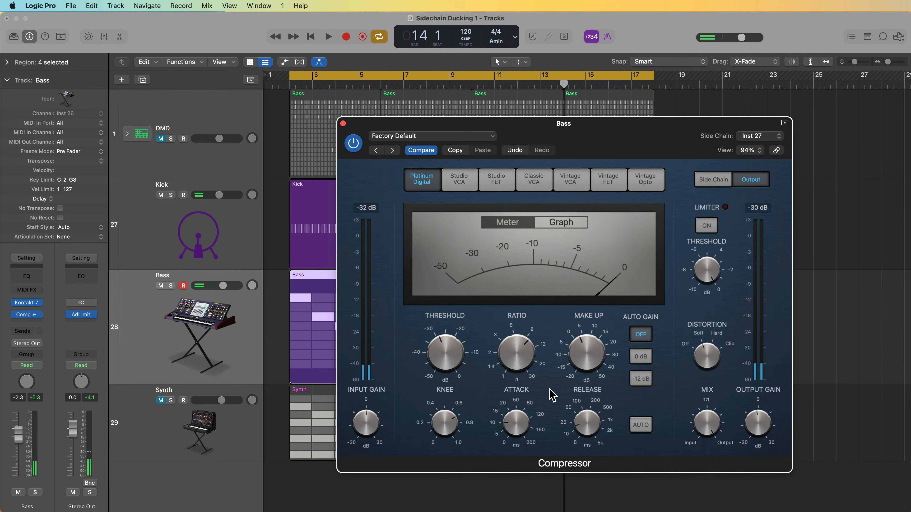
Raise the Compressor's make-up gain and ratio further, and set the attack to 5.5 ms during playback
drag(579, 375, 587, 353)
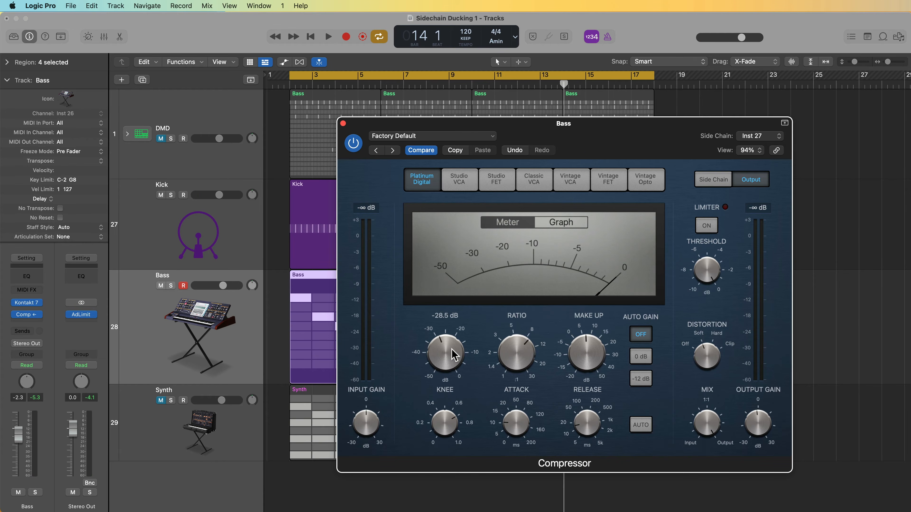
drag(507, 366, 517, 353)
key(space)
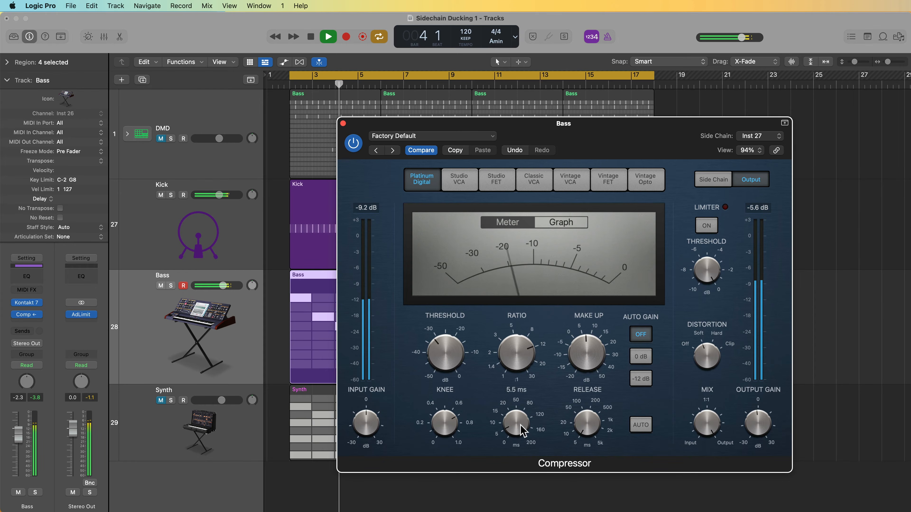
View the Compressor's graph display, return to the meter and set the threshold to -29.5 dB during playback
click(562, 223)
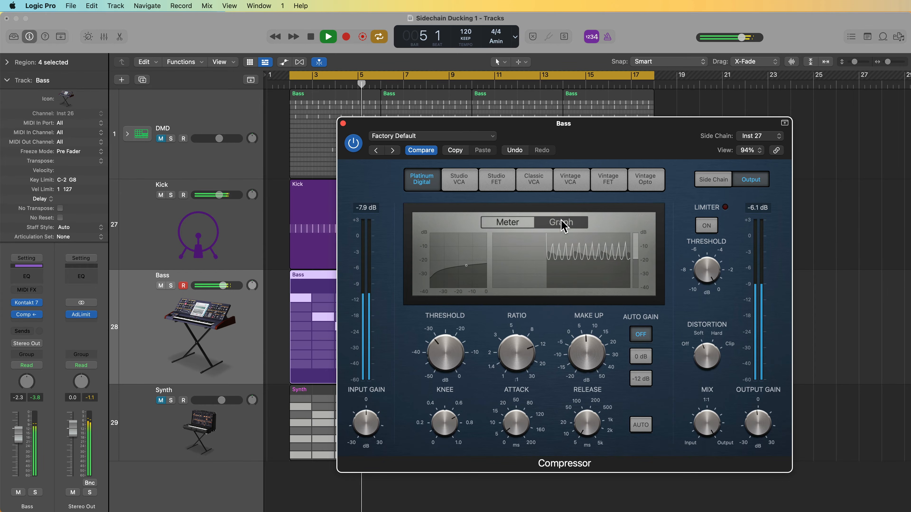
click(522, 222)
drag(454, 350, 458, 345)
key(space)
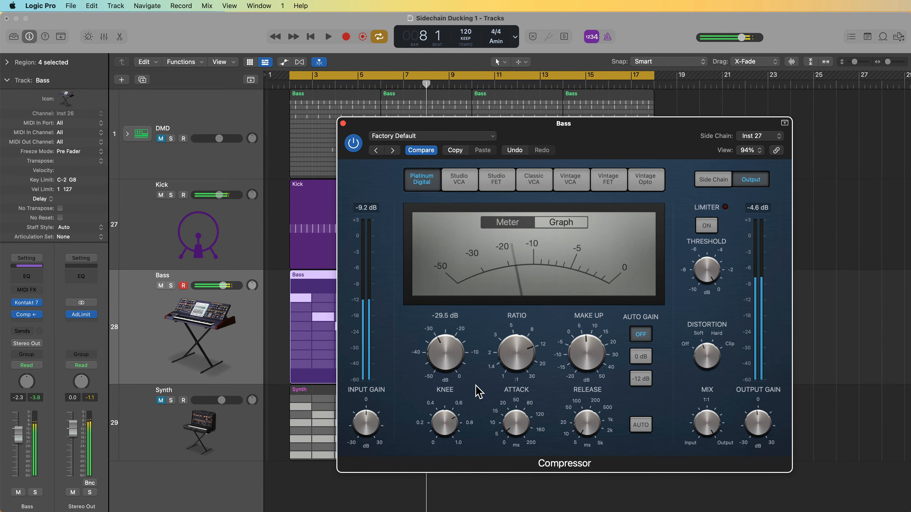
Increase the Kick track's height and reselect the Bass track
click(218, 266)
drag(218, 268, 218, 301)
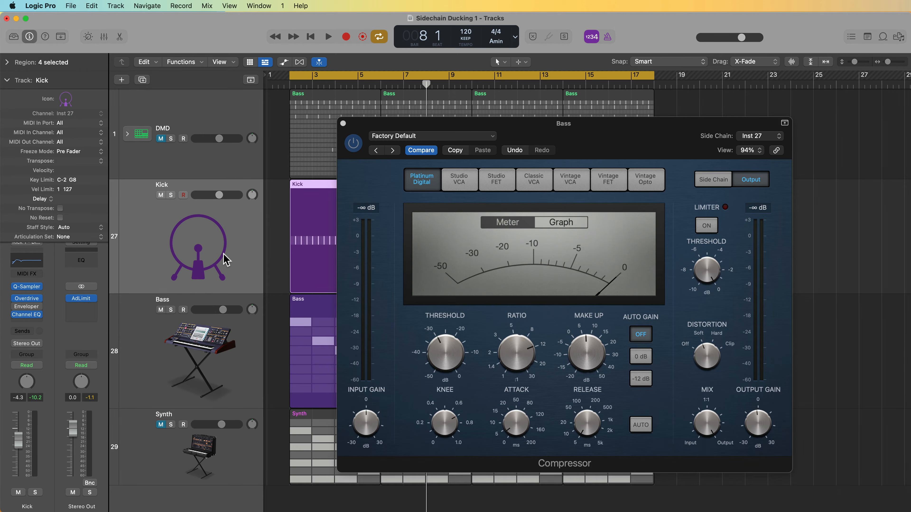
click(206, 358)
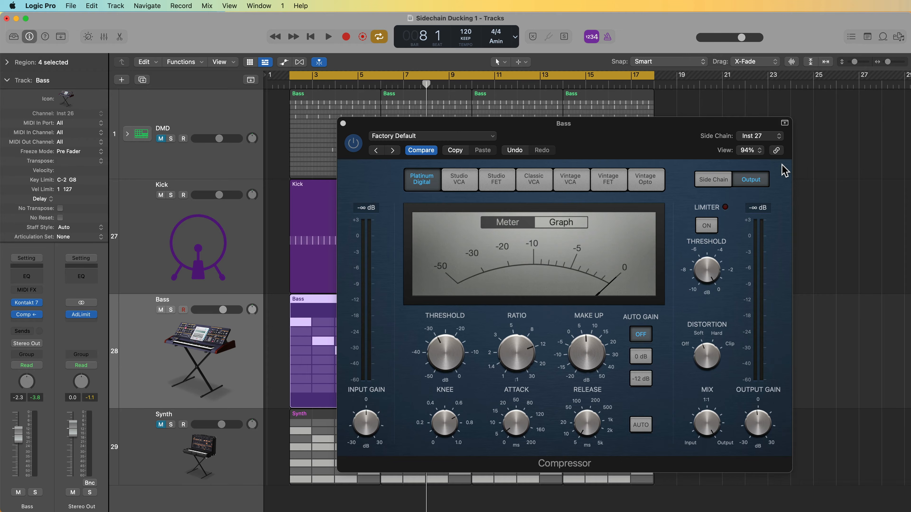
Move the Compressor window clear of the first regions and mute the Kick track
drag(661, 133, 742, 146)
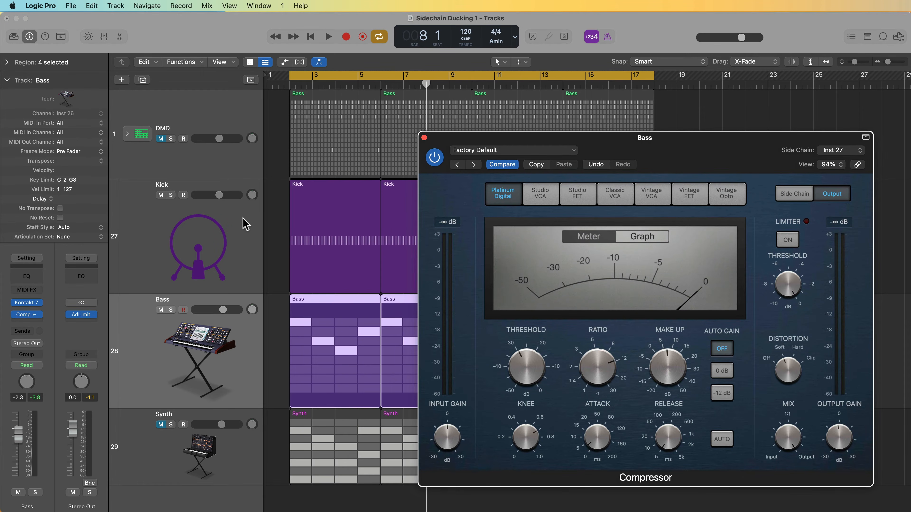
click(166, 201)
click(161, 195)
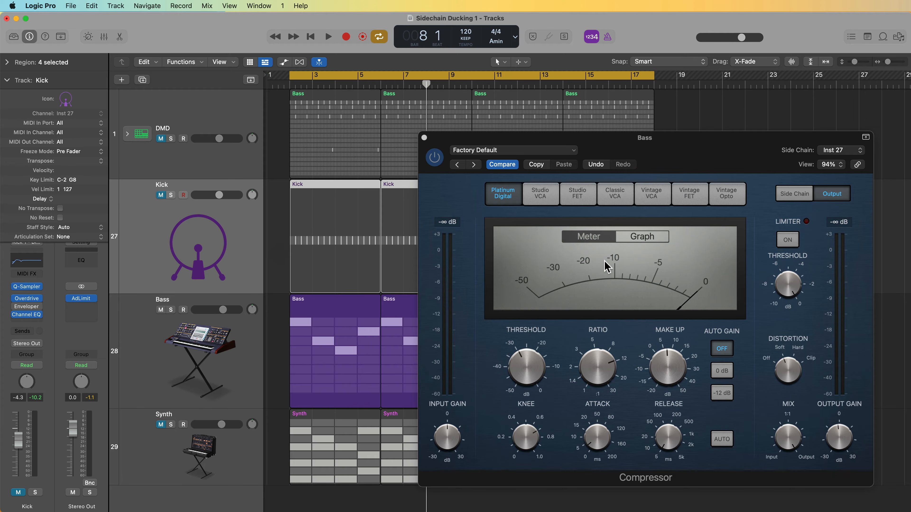
Play the bass with the Kick muted, check the Compressor's attack and release, and stop playback
key(space)
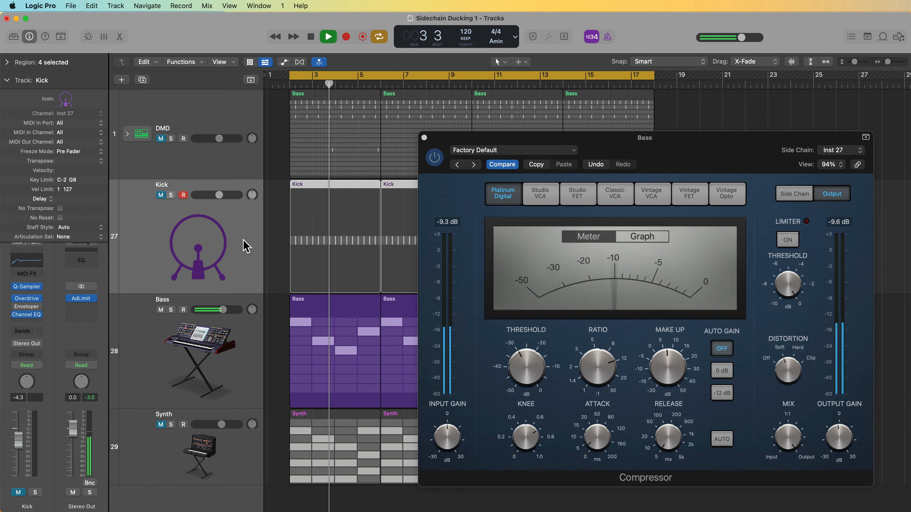
click(606, 439)
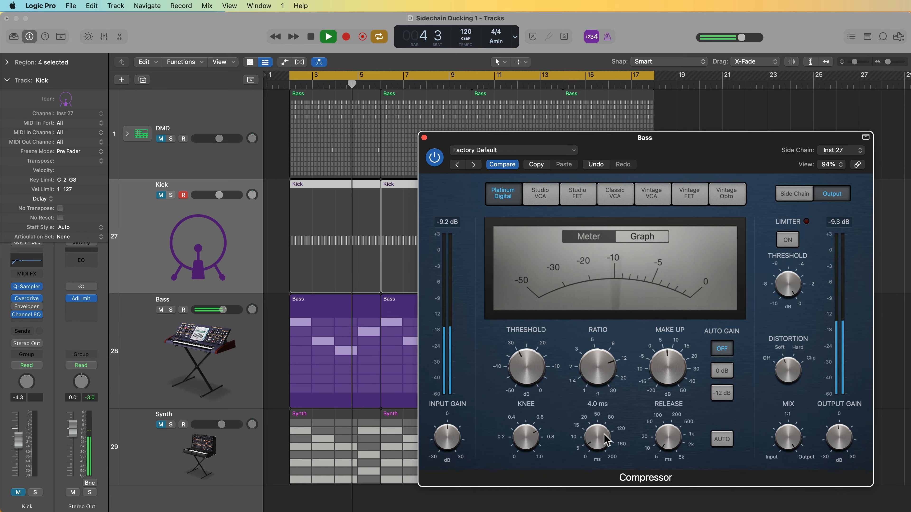
drag(670, 438, 671, 434)
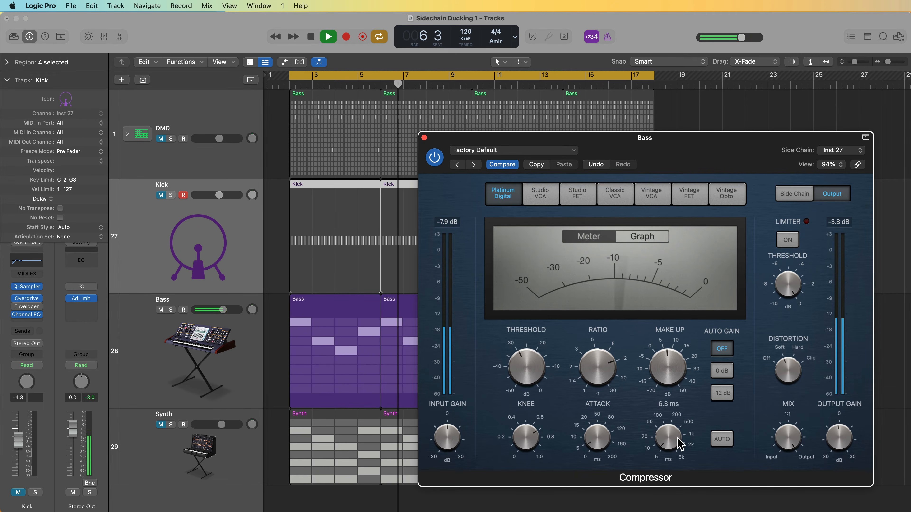
key(space)
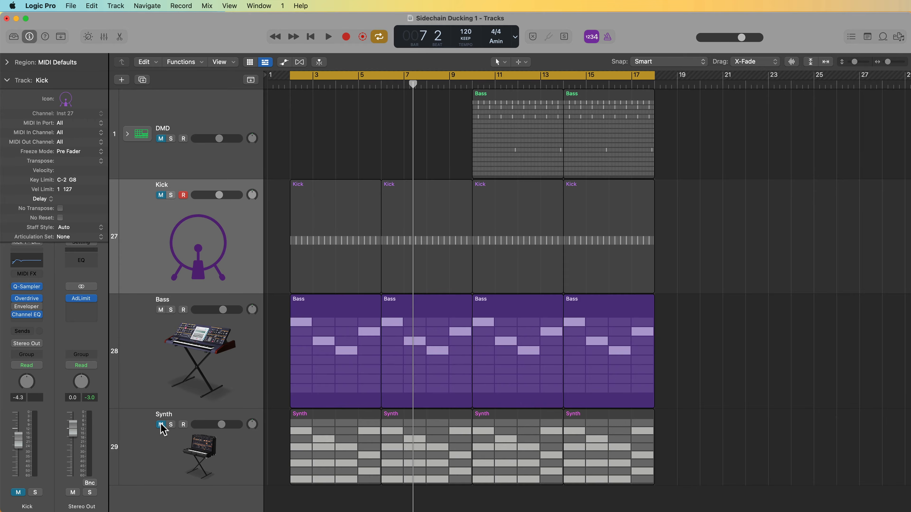
Unmute the Synth track, select it and insert a stereo Compressor on its channel strip
click(160, 424)
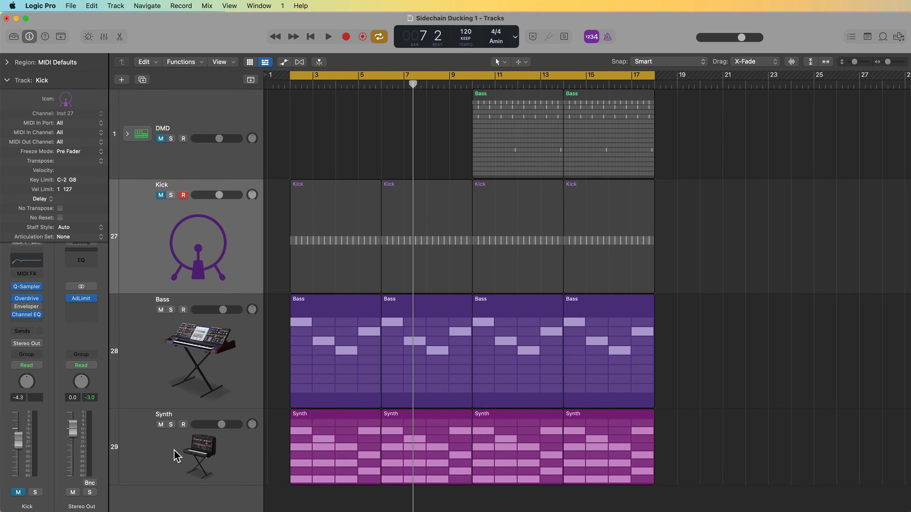
click(174, 450)
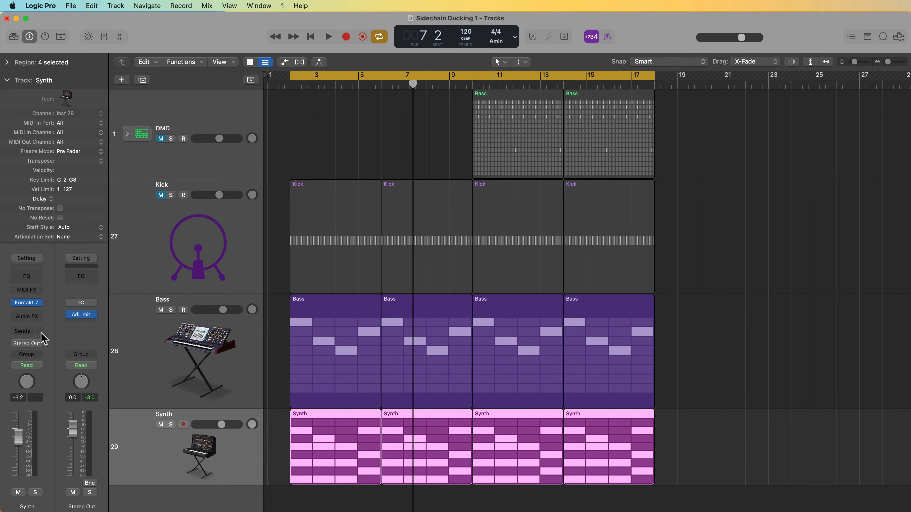
click(33, 316)
mouse_move(57, 340)
click(88, 341)
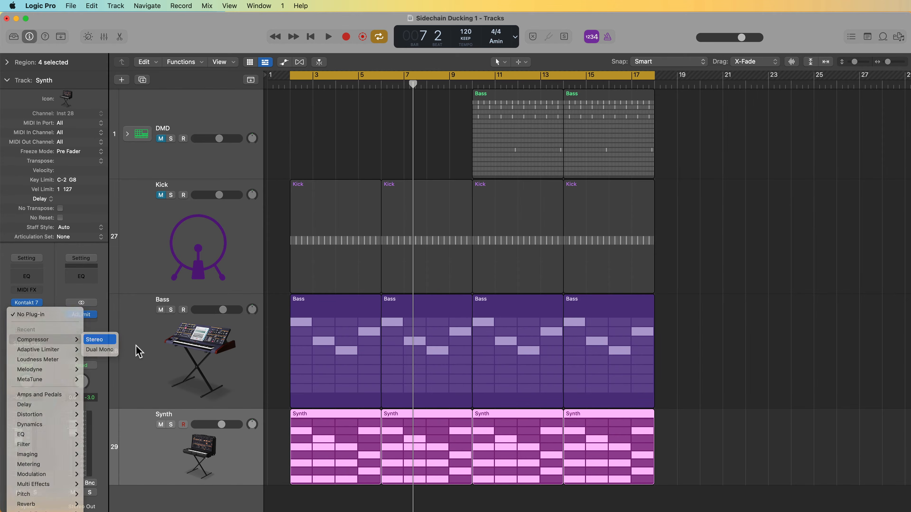
click(29, 315)
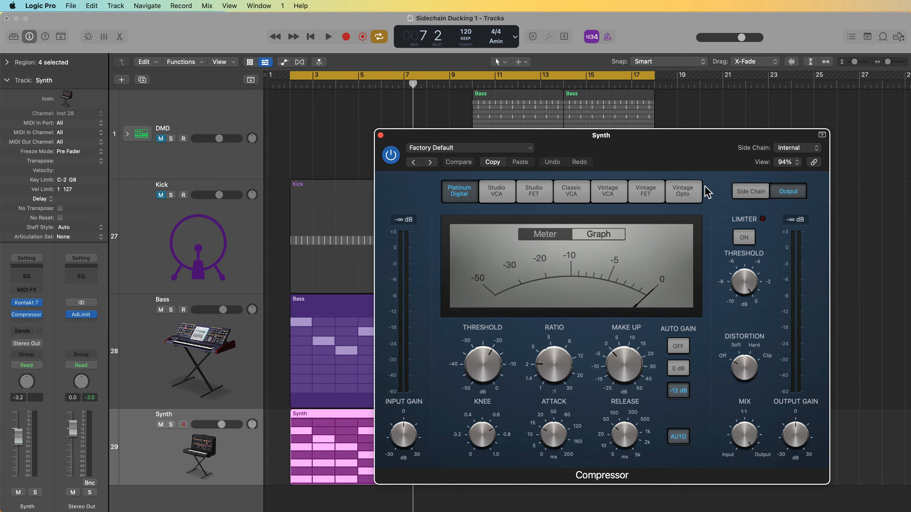
Set the Synth Compressor's side chain source to Kick (Inst 27)
click(791, 151)
mouse_move(789, 164)
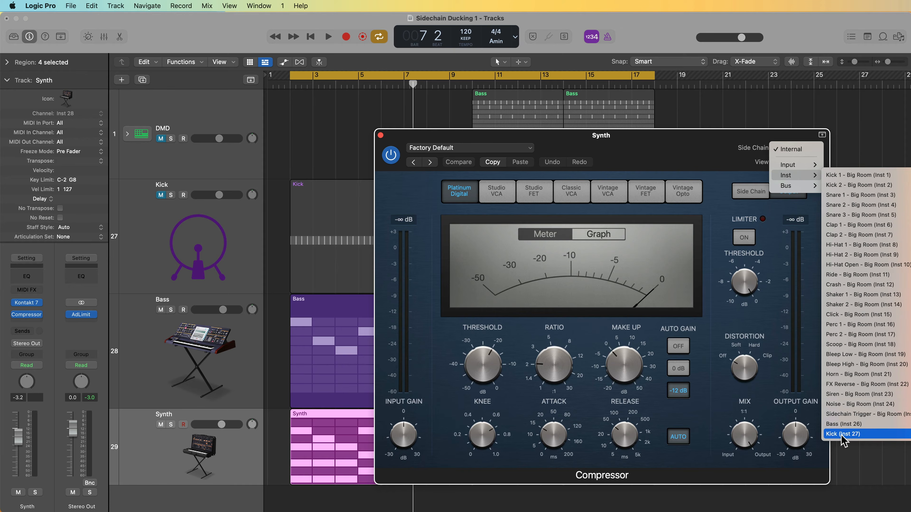
click(842, 434)
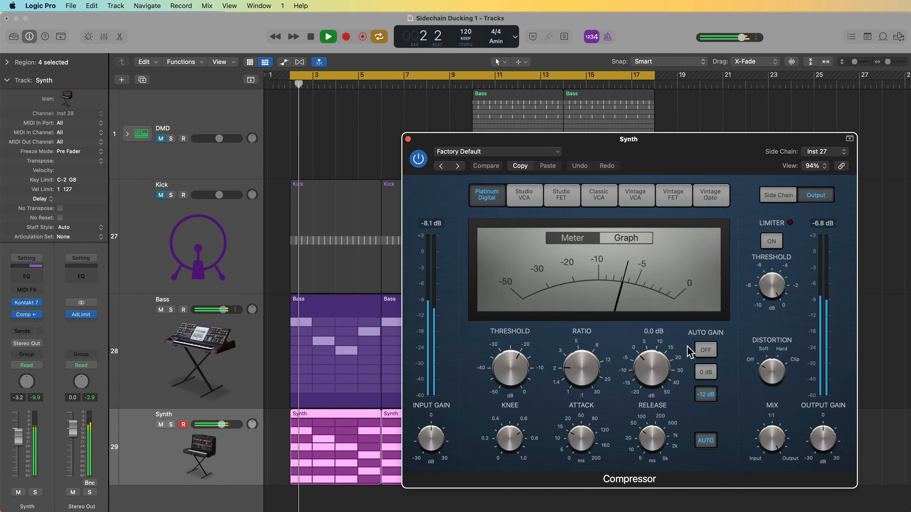
During playback, raise the Synth Compressor's ratio, adjust its threshold, set make-up gain to 3.0 dB and increase its distortion
drag(583, 362, 594, 328)
drag(513, 366, 523, 347)
drag(647, 377, 654, 366)
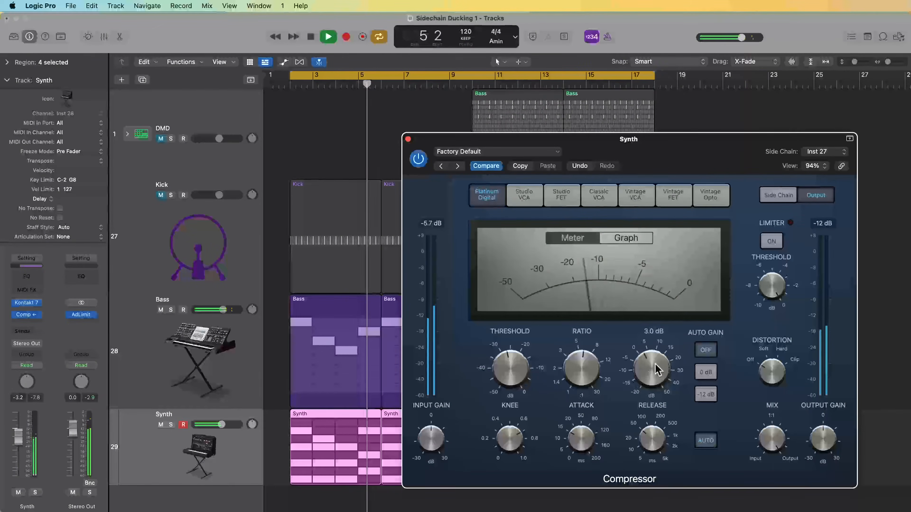
drag(766, 368, 767, 356)
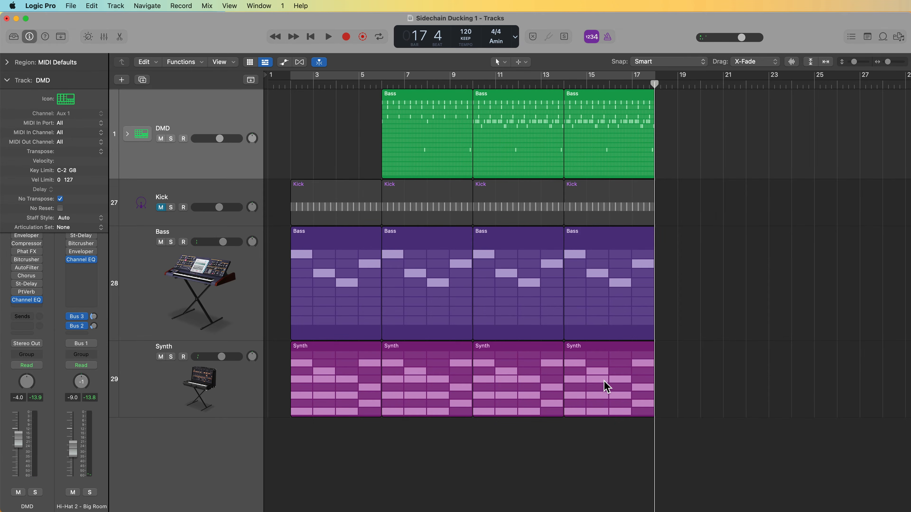
Select the separate Kick track and delete it together with its regions
click(160, 207)
click(194, 199)
key(Delete)
key(super+BackSpace)
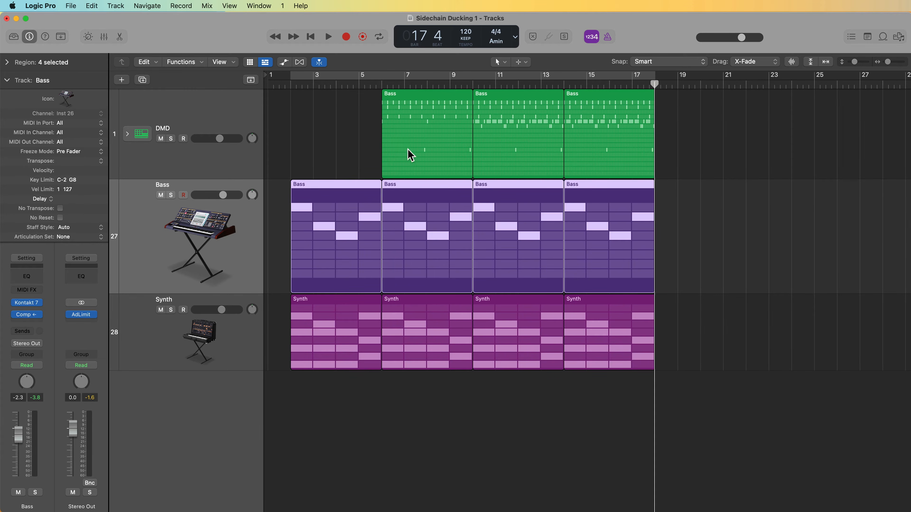
Copy the first DMD drum region to bar 2 and place the playhead just before it
drag(425, 137, 343, 140)
click(747, 146)
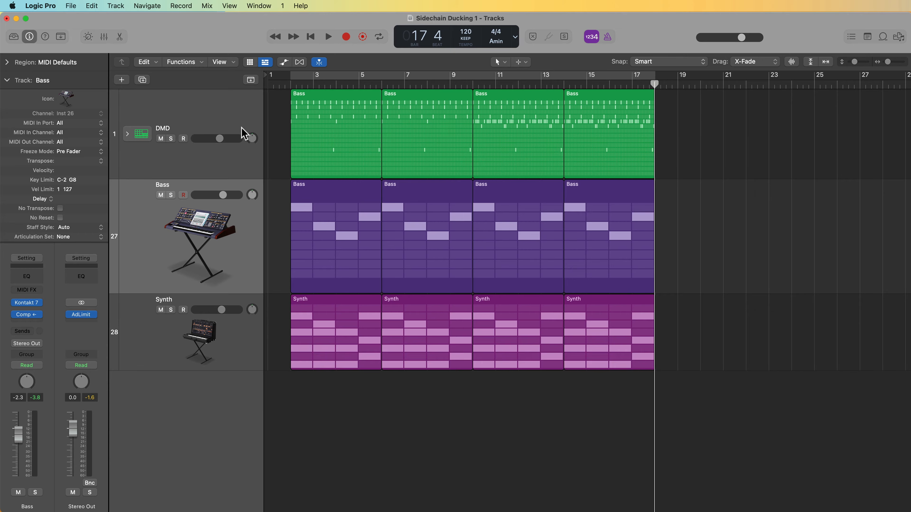
click(285, 85)
Set the side chain source of the Bass track's Compressor to Kick 1 - Big Room (Inst 1) and close the plug-in
click(188, 239)
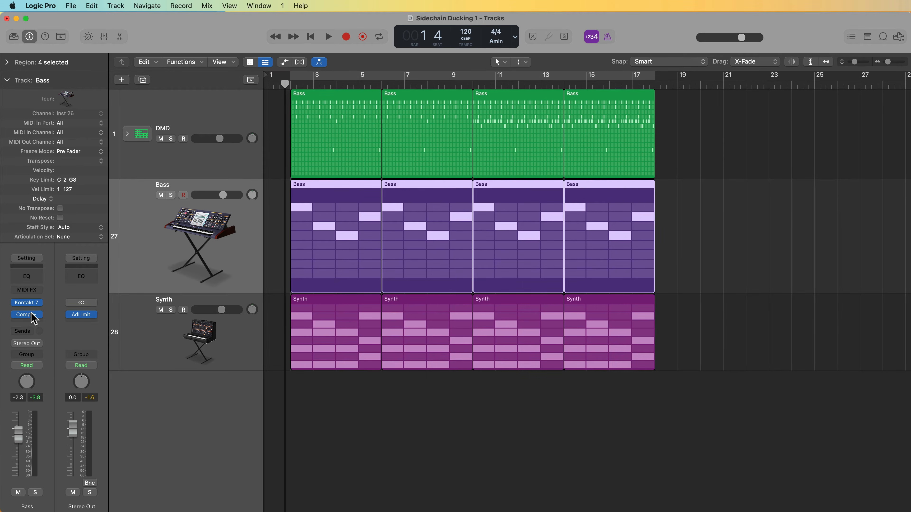
click(27, 315)
drag(722, 149, 605, 108)
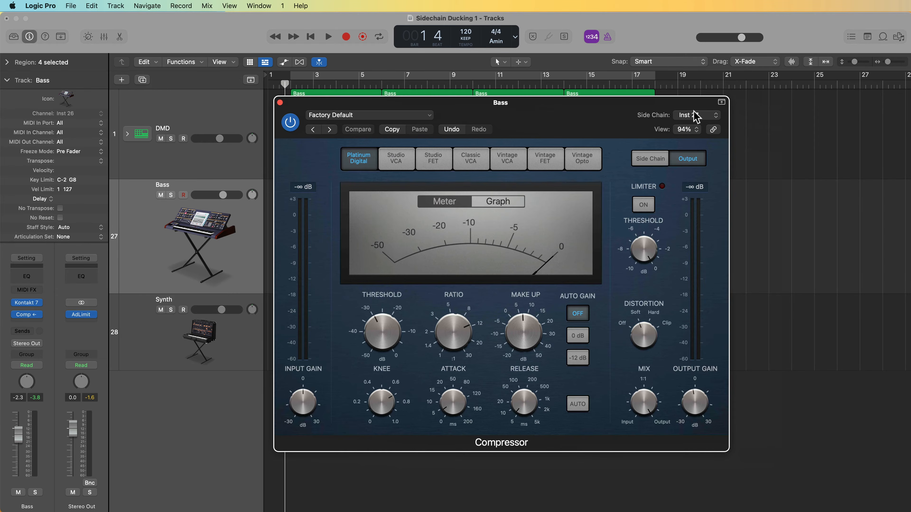
click(696, 119)
mouse_move(691, 143)
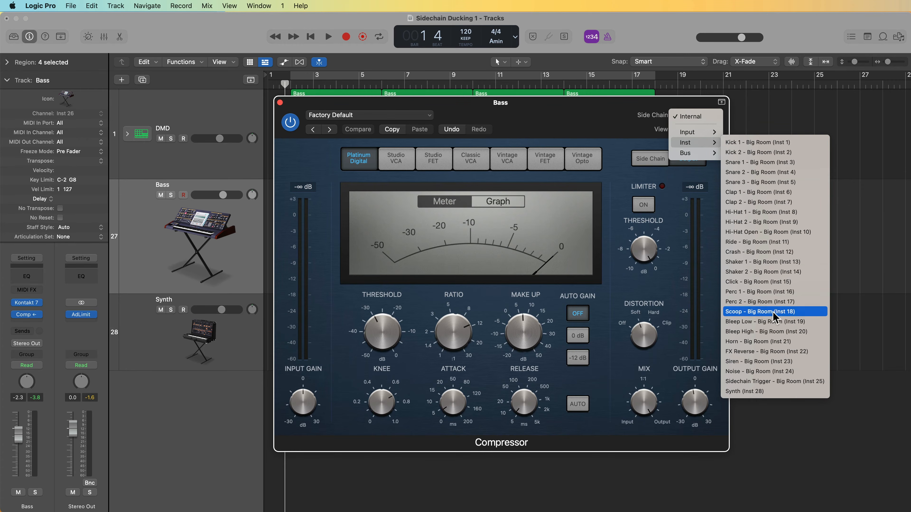
click(765, 142)
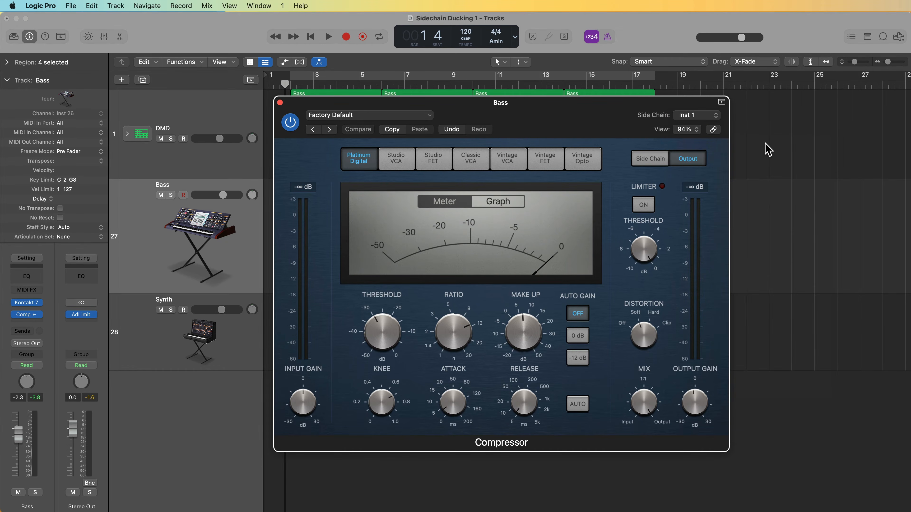
click(280, 103)
Expand the DMD track stack, select its Kick 1 - Big Room subtrack and collapse the stack again
click(127, 135)
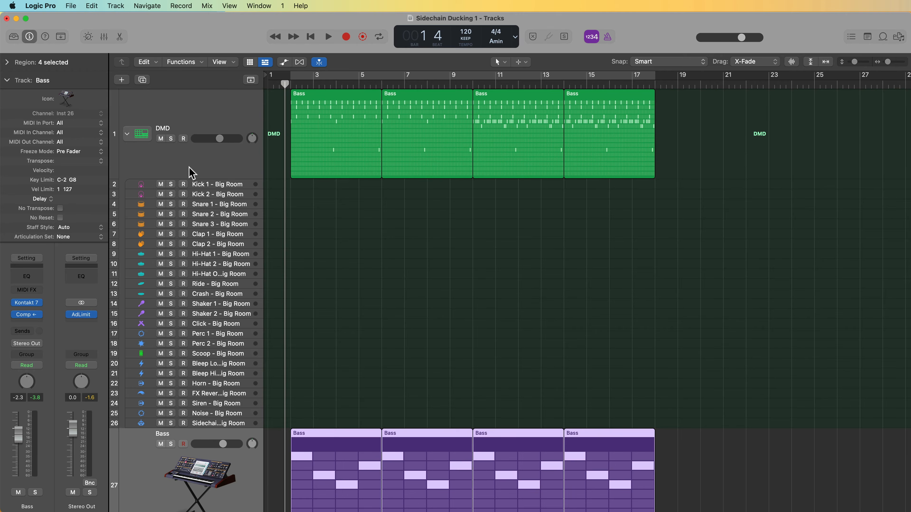
click(213, 182)
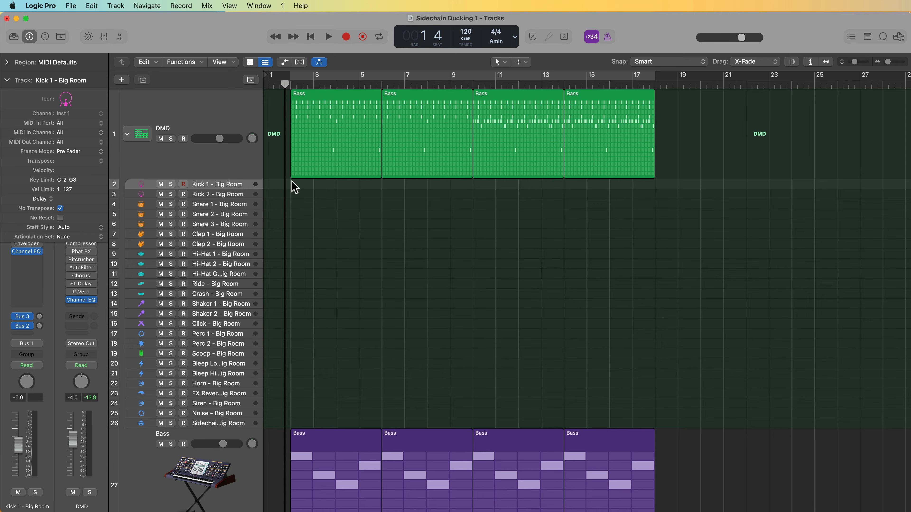
click(128, 135)
Set the Synth Compressor's side chain source to Kick 1 - Big Room (Inst 1), close it and increase the Synth track's height
click(216, 325)
click(31, 315)
drag(643, 140, 623, 111)
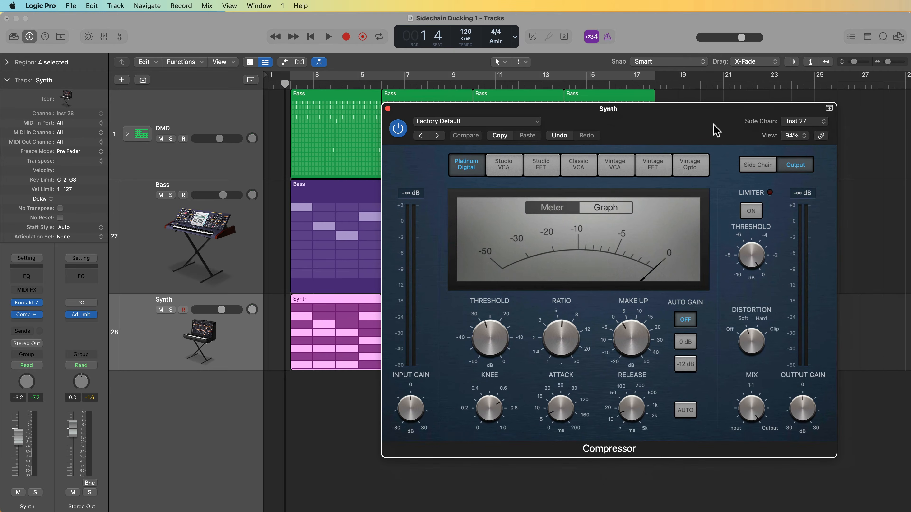
click(809, 126)
mouse_move(816, 148)
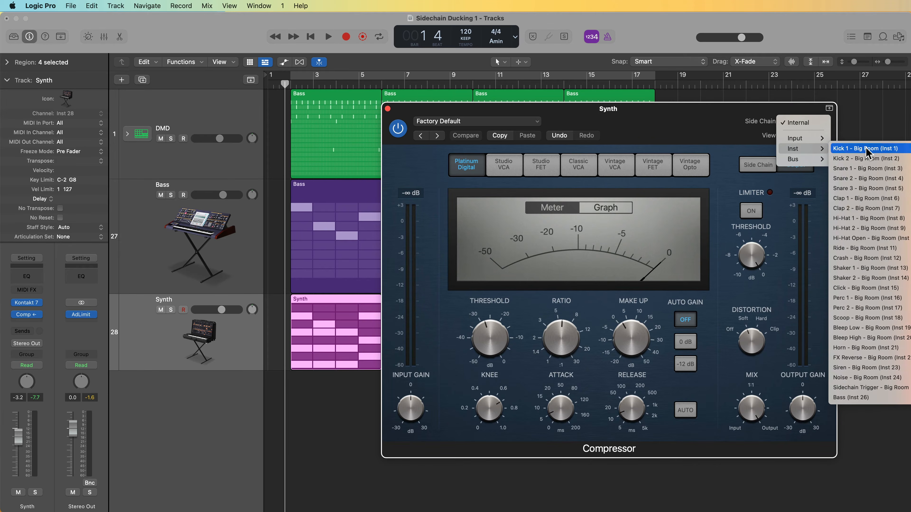
key(Return)
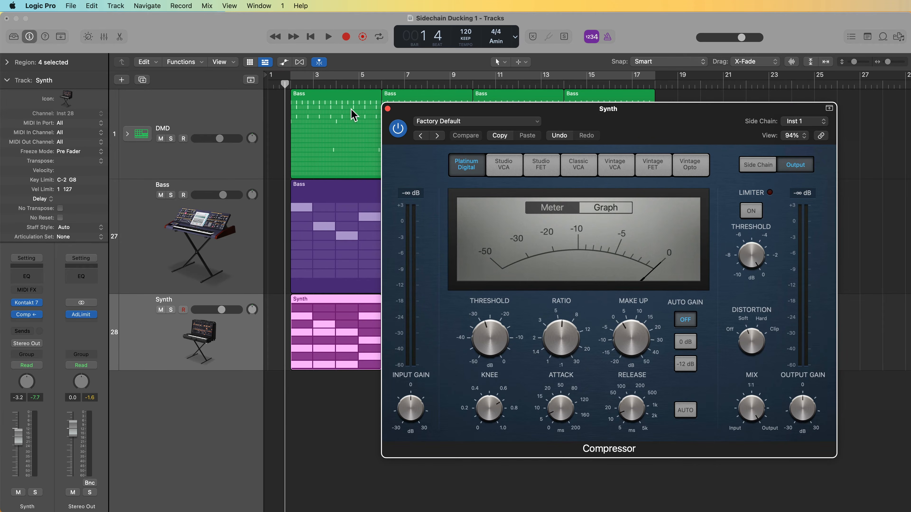
click(387, 109)
drag(196, 369, 195, 404)
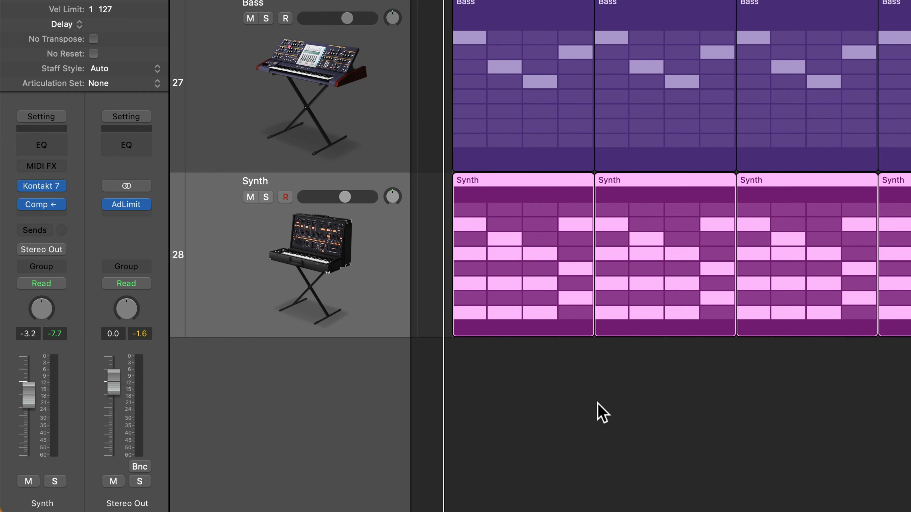
Select the Drums audio region and its track to inspect them
key(r)
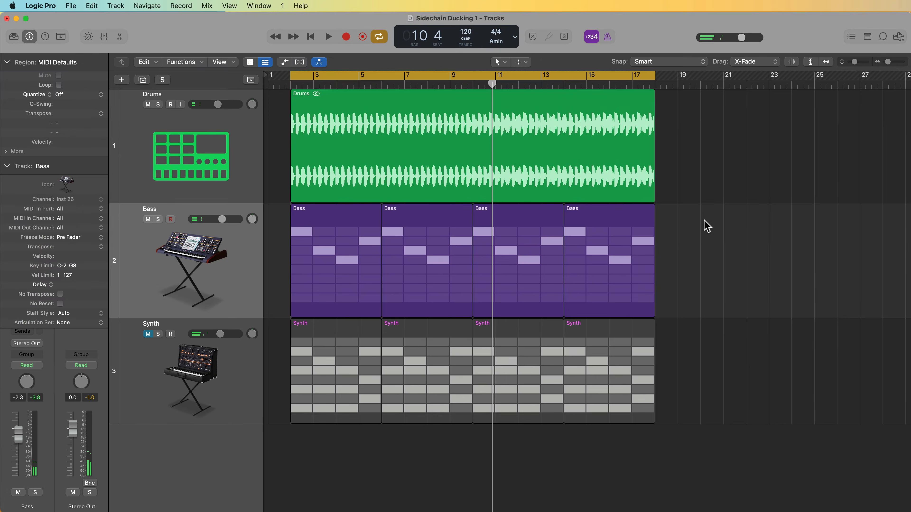
click(432, 132)
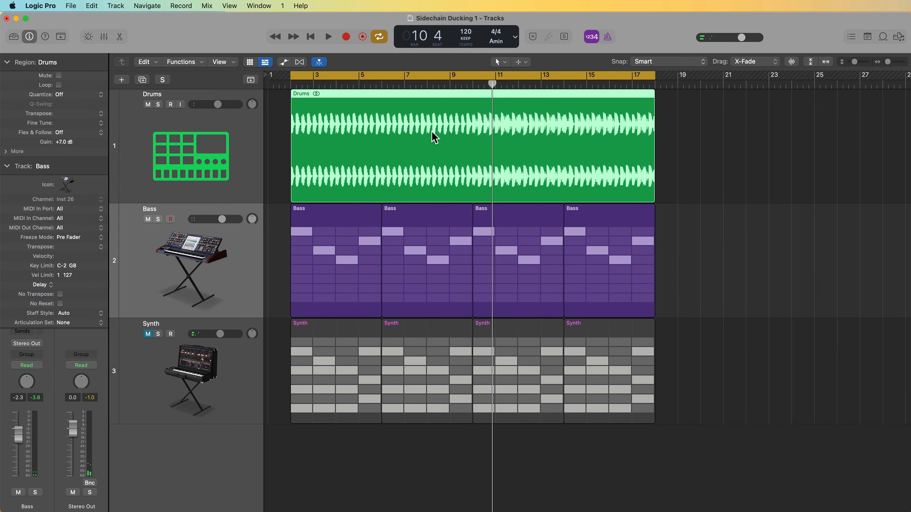
click(202, 145)
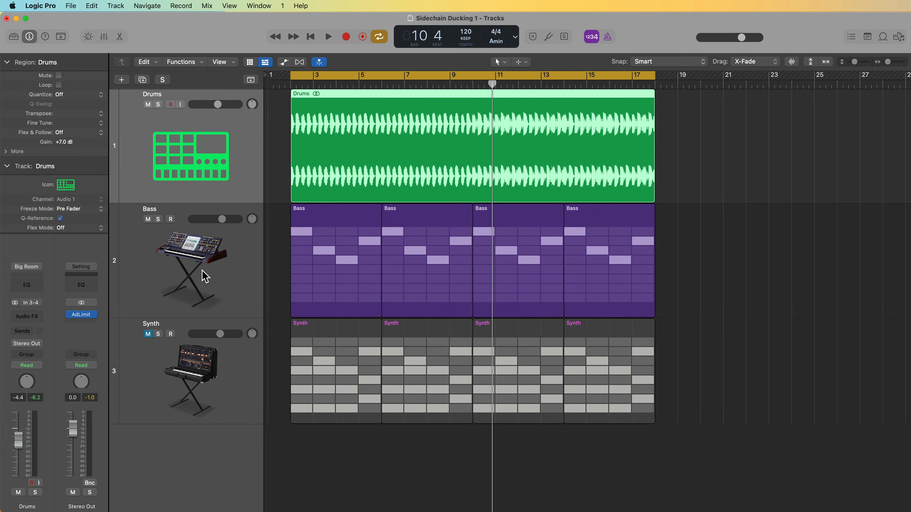
Select the Bass track, collapse the track parameters in the inspector and reselect the Drums track
click(203, 281)
click(8, 167)
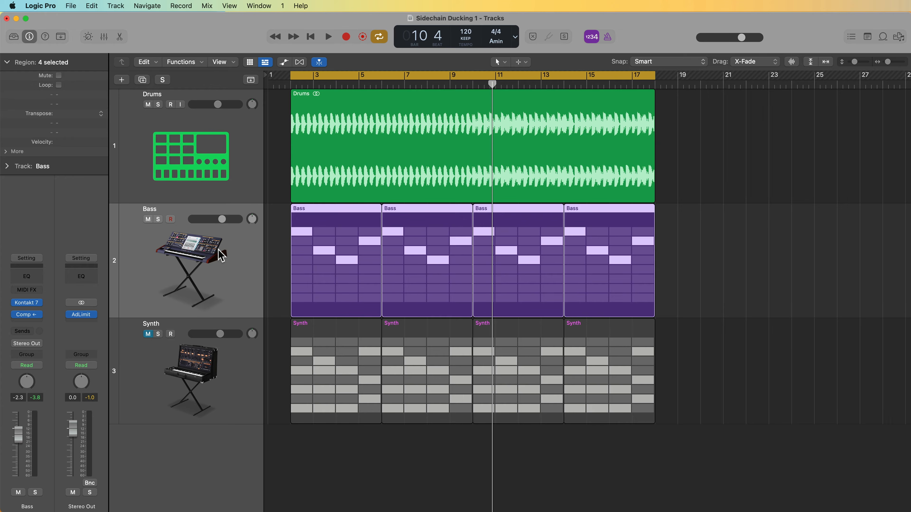
click(199, 153)
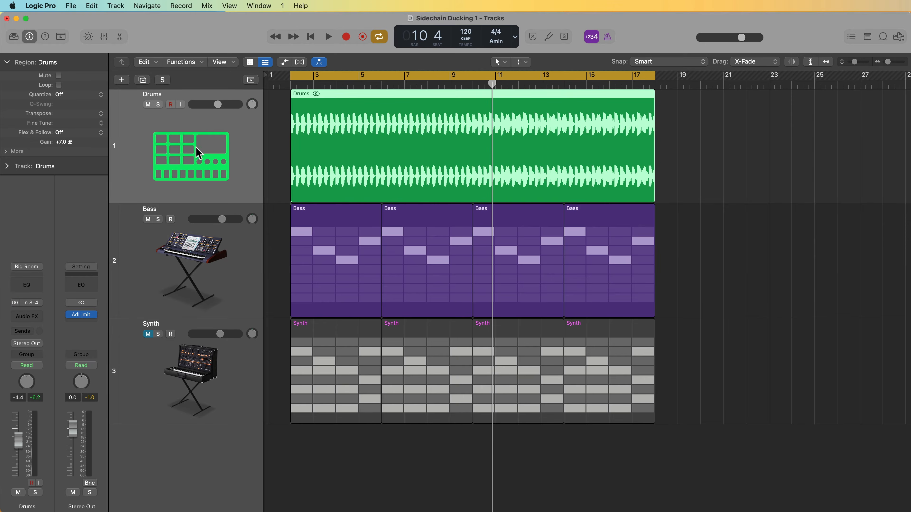
Open the Bass track's Compressor and set its side chain source to Drums (Audio 1)
click(214, 267)
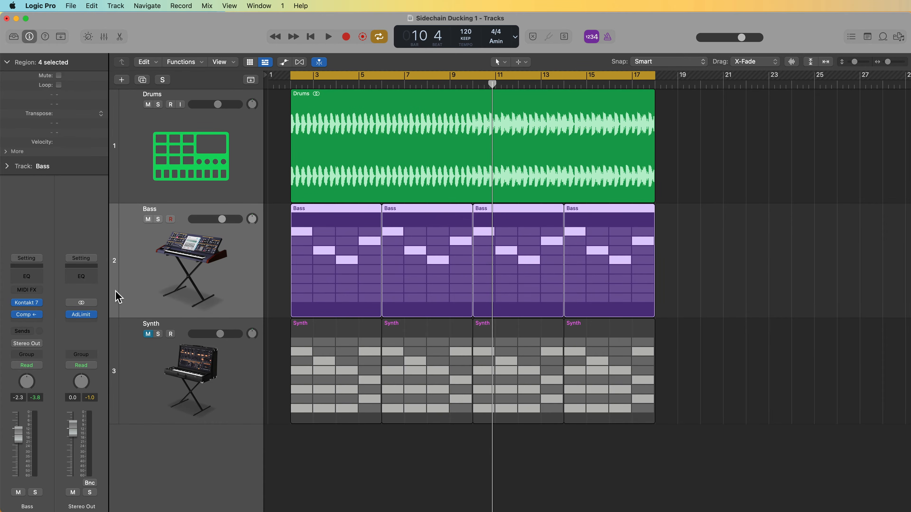
click(27, 314)
drag(529, 115, 619, 125)
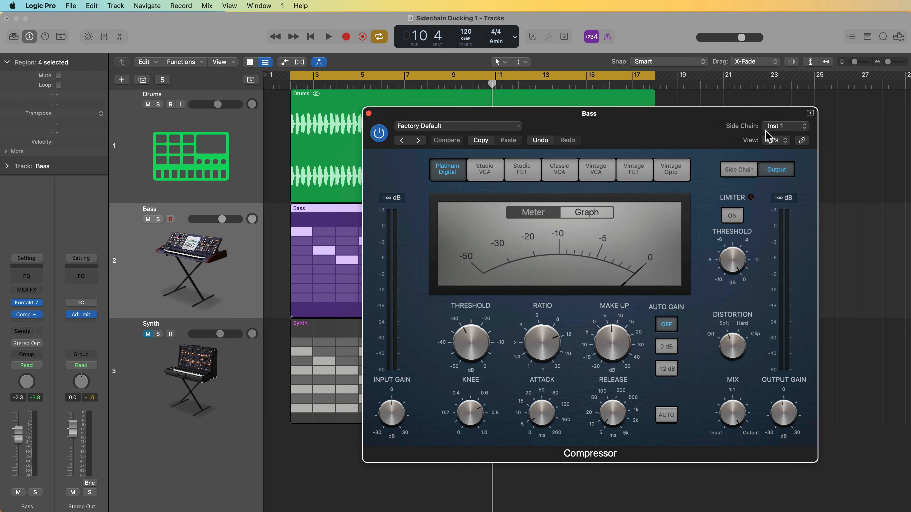
click(780, 127)
mouse_move(781, 140)
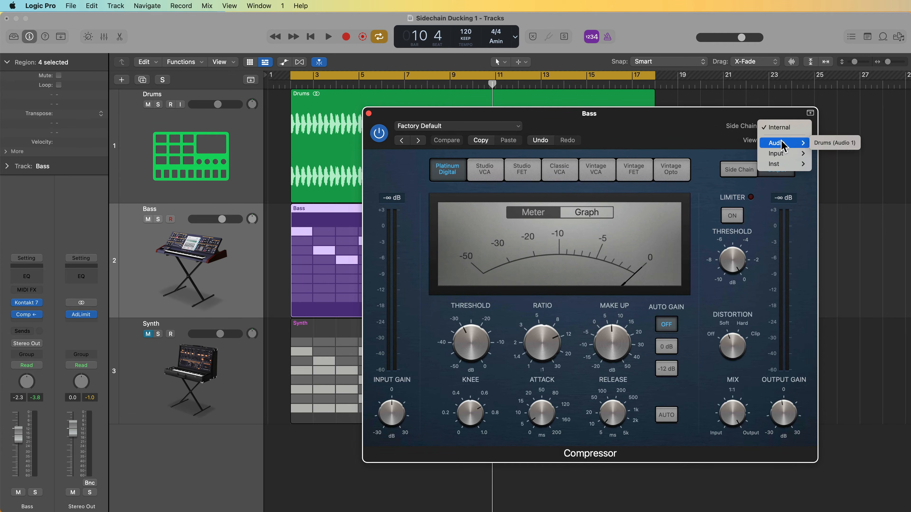
click(838, 146)
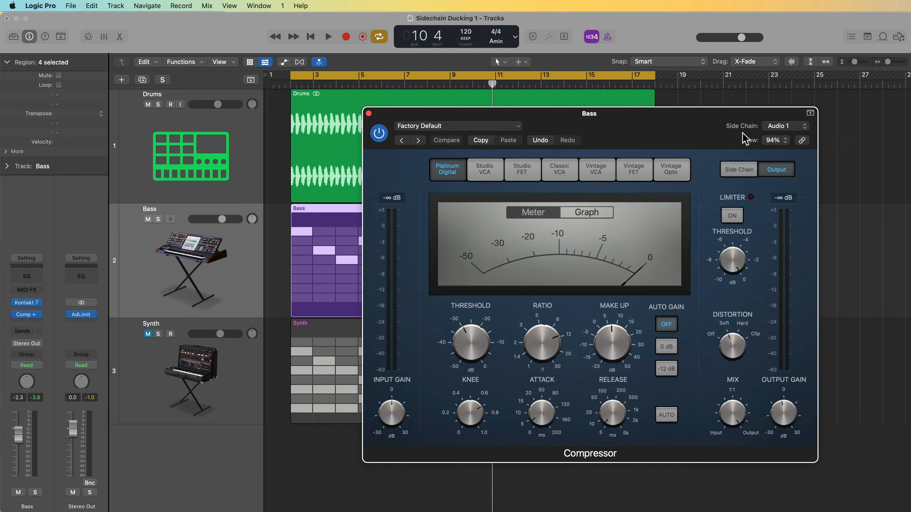
Shorten the cycle range to bars 10 to 18 and play the bass with the Compressor window in view
drag(692, 121, 651, 261)
drag(293, 79, 474, 106)
drag(548, 263, 588, 118)
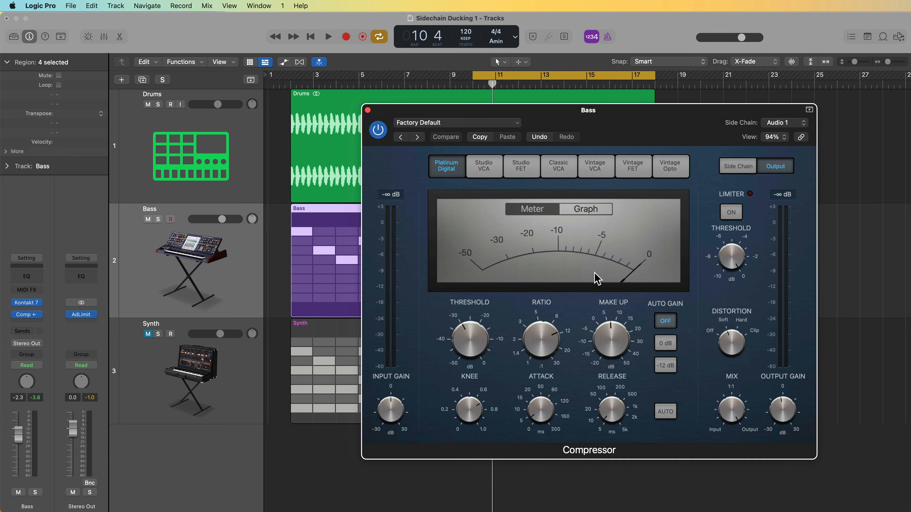
key(space)
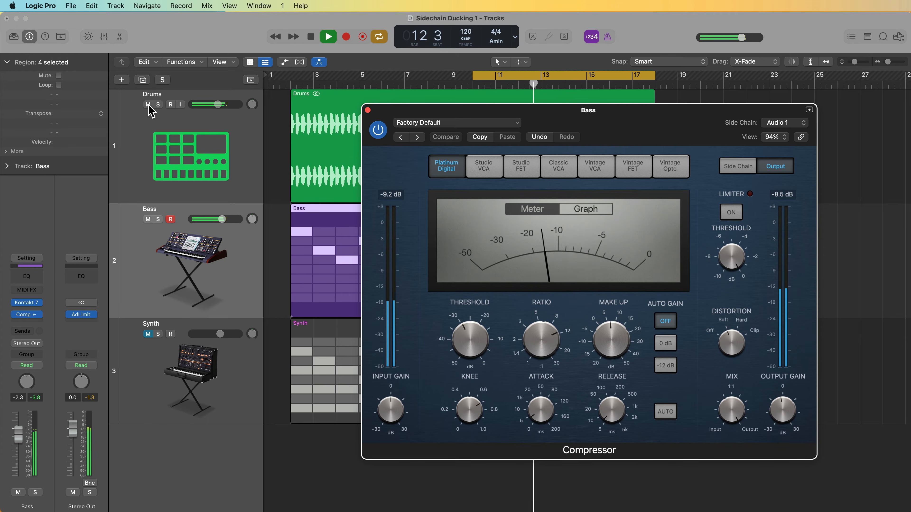
Stop playback and turn on the sidechain filter in the Bass track's Compressor
key(space)
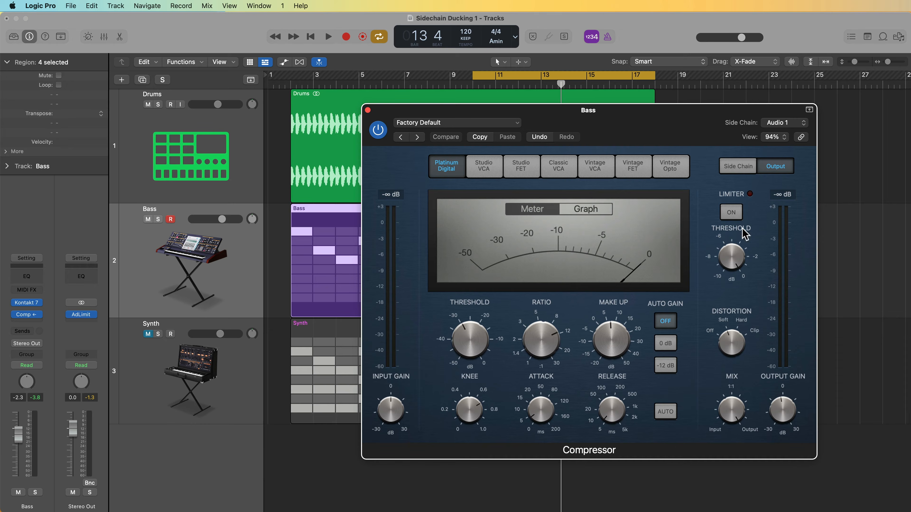
click(745, 169)
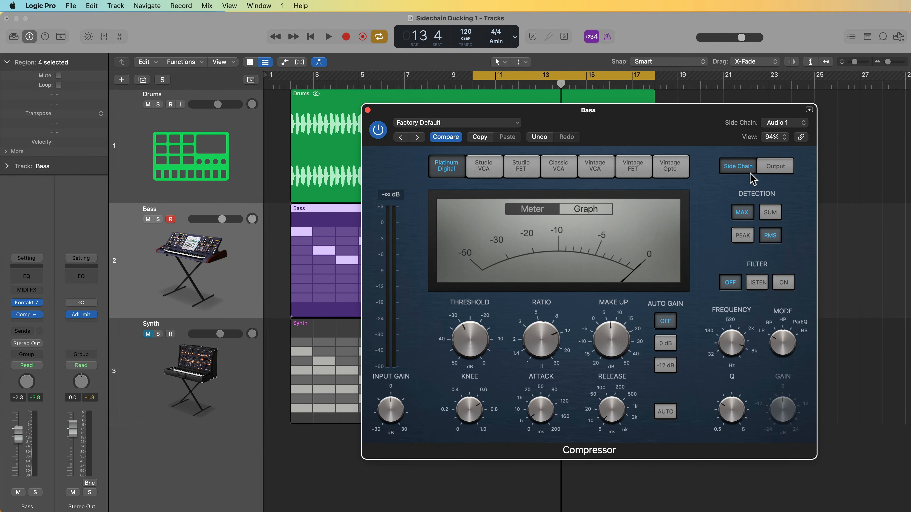
click(781, 283)
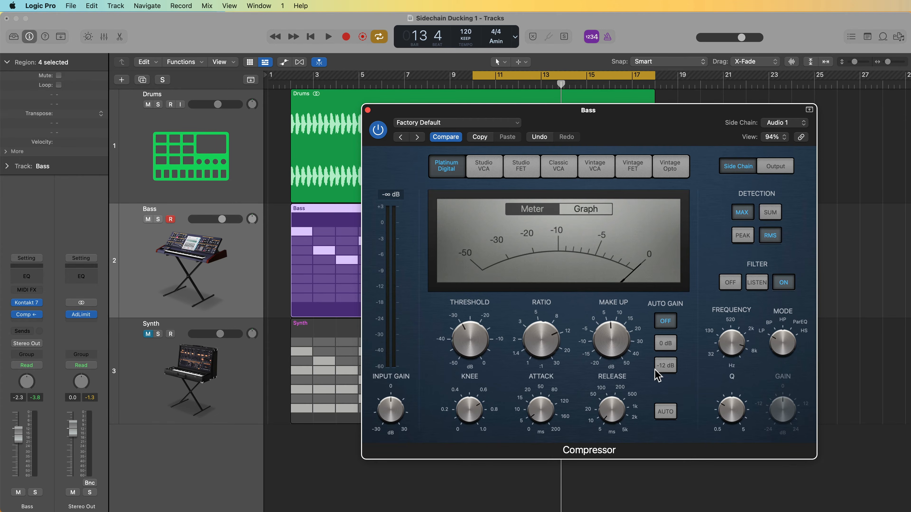
Mute the Drums track and set the Bass Compressor's sidechain filter to low-pass at about 147 Hz
click(134, 130)
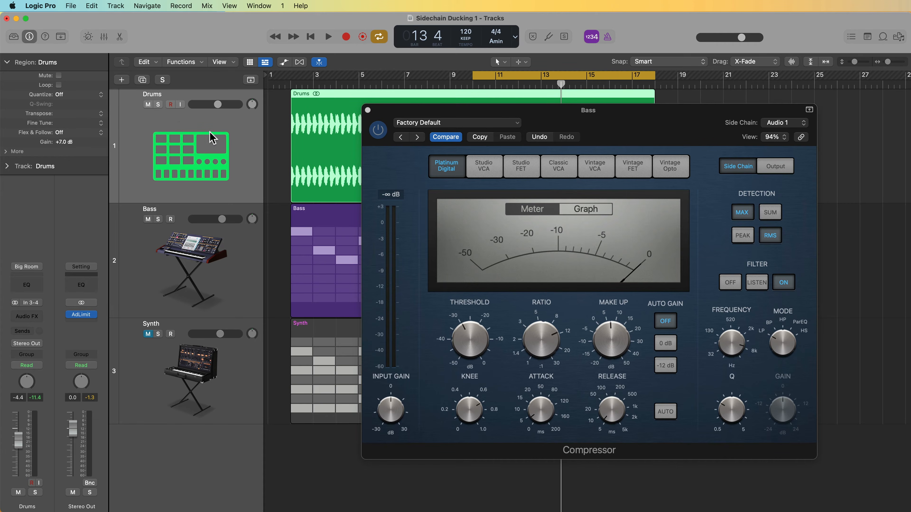
click(148, 104)
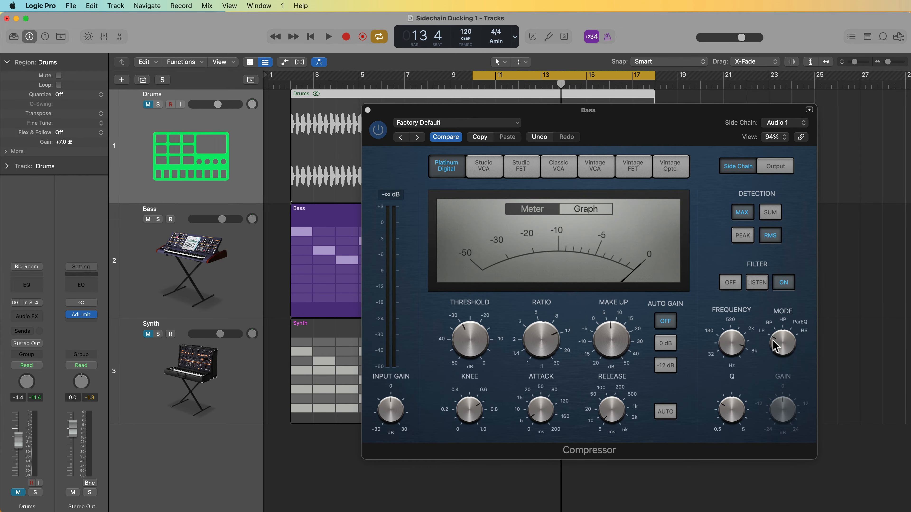
click(781, 347)
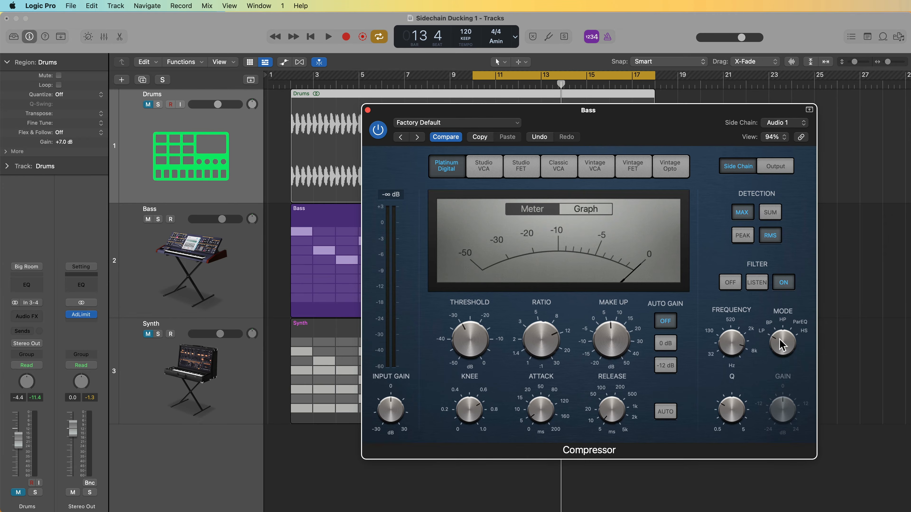
drag(748, 348, 715, 380)
Play the project and compare the sidechain filter's Listen and Off settings, ending on Listen
click(756, 283)
key(space)
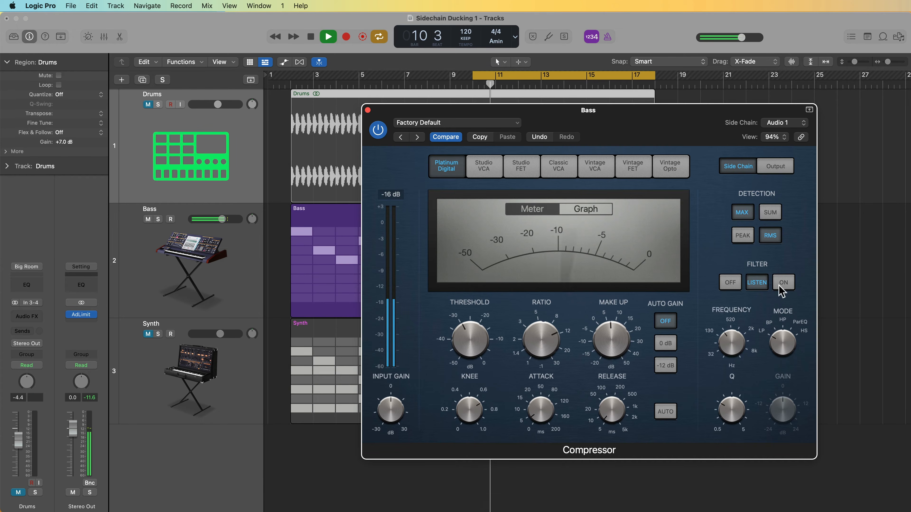
click(731, 284)
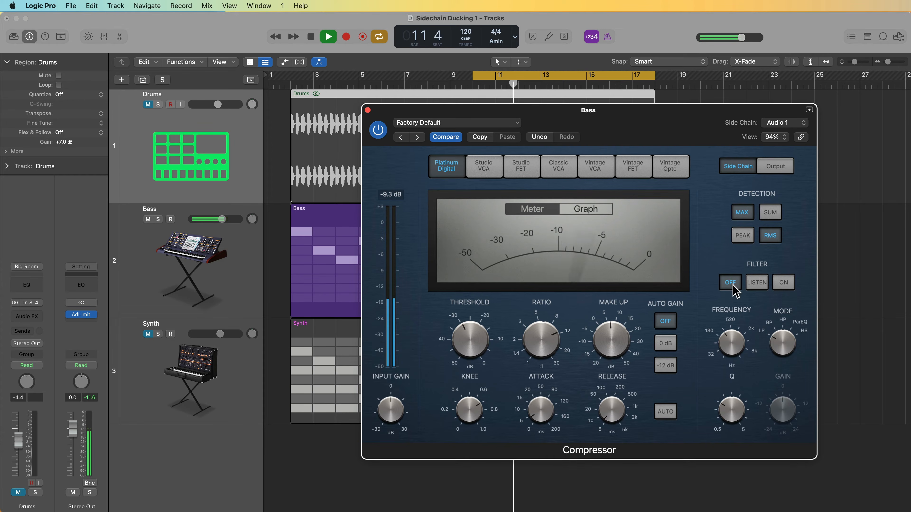
click(757, 284)
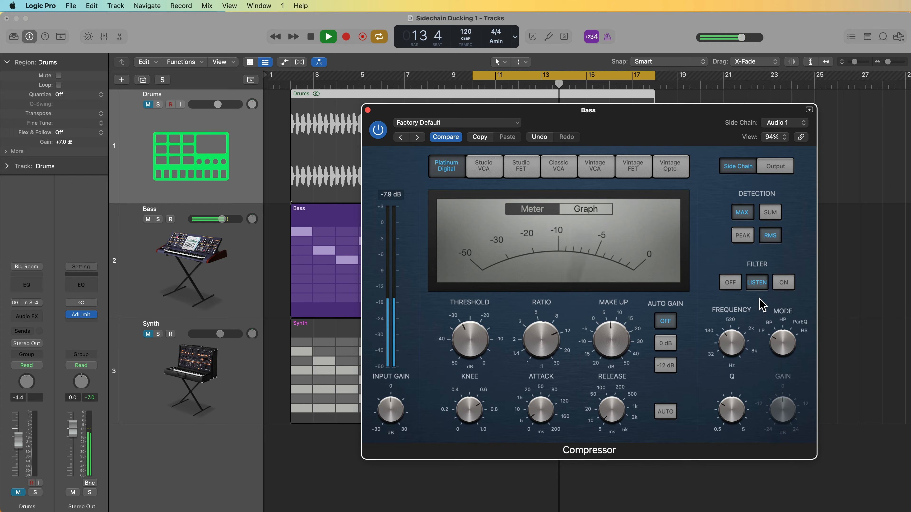
mouse_move(734, 344)
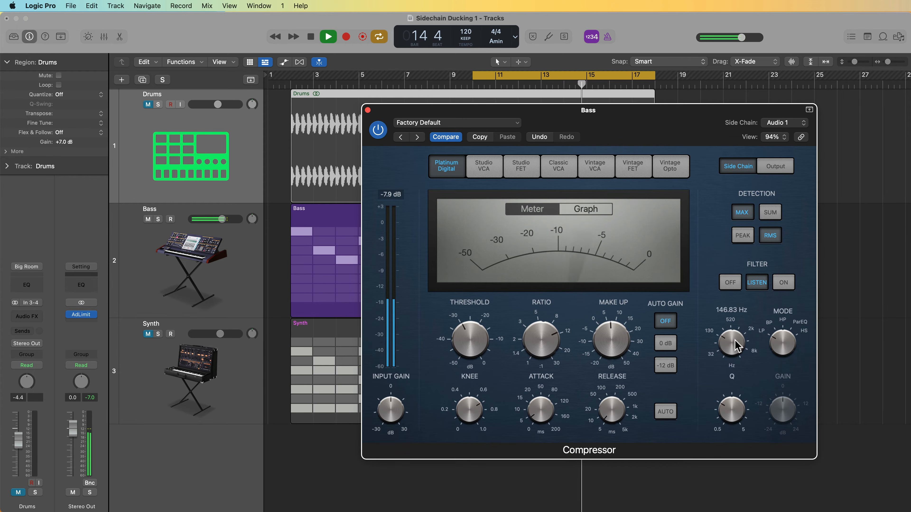
key(space)
mouse_move(739, 364)
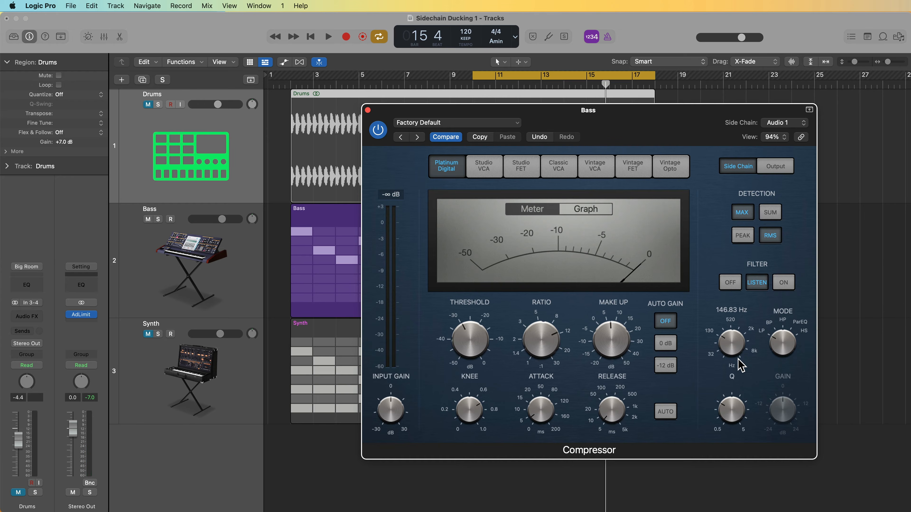
Set the sidechain filter back to On, play the ducked bass briefly and close the Compressor window
click(783, 282)
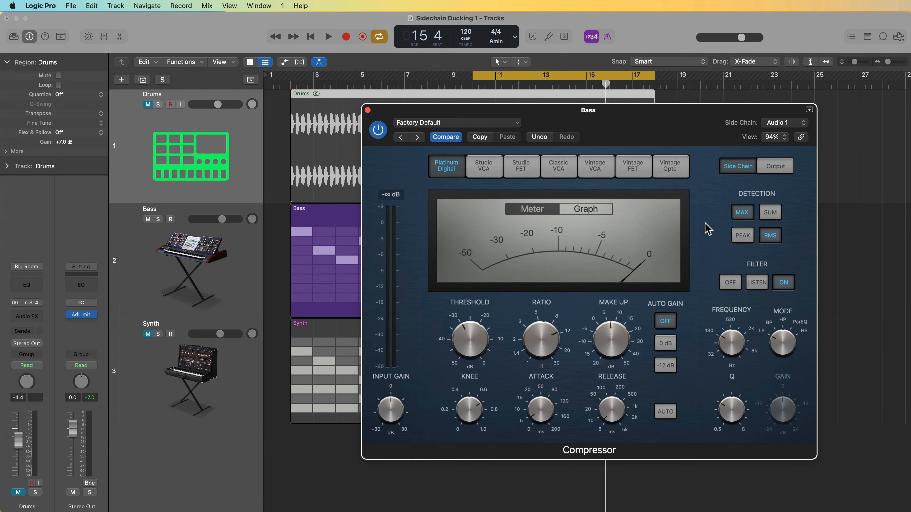
key(space)
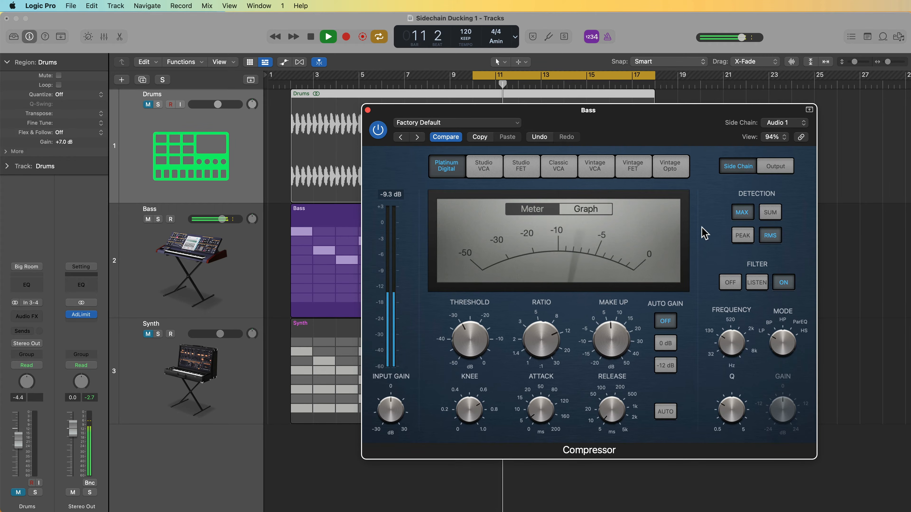
click(368, 110)
key(space)
Unmute the Synth track and copy the Bass track's Compressor onto its channel strip in the Mixer
click(148, 334)
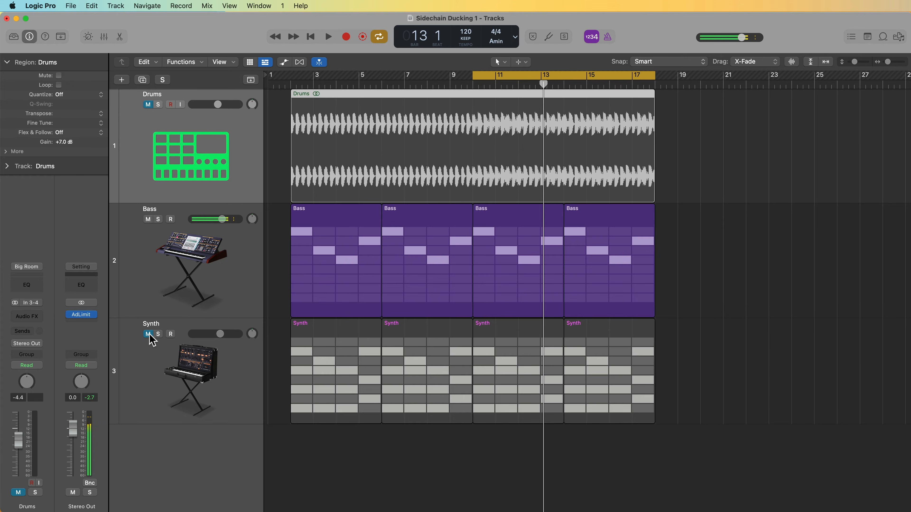
click(188, 371)
key(x)
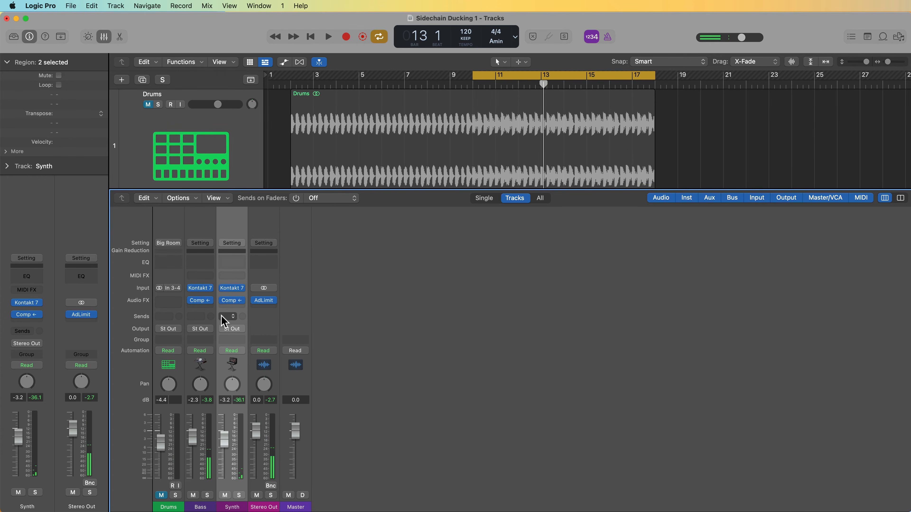
mouse_move(203, 299)
drag(201, 300, 234, 303)
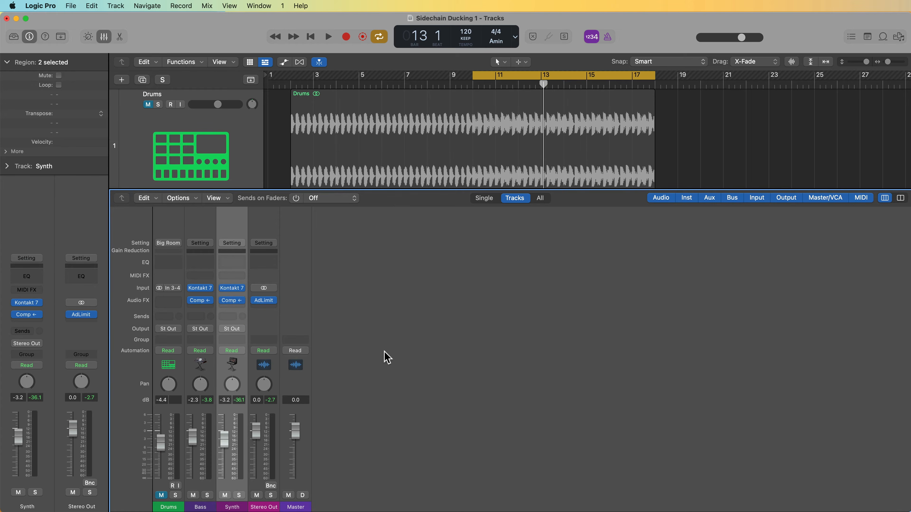
key(x)
Play the Bass and Synth together, disarming recording on the Synth track and unmuting the Drums track
scroll(389, 349, right, 1)
scroll(389, 350, right, 1)
scroll(563, 371, left, 2)
key(space)
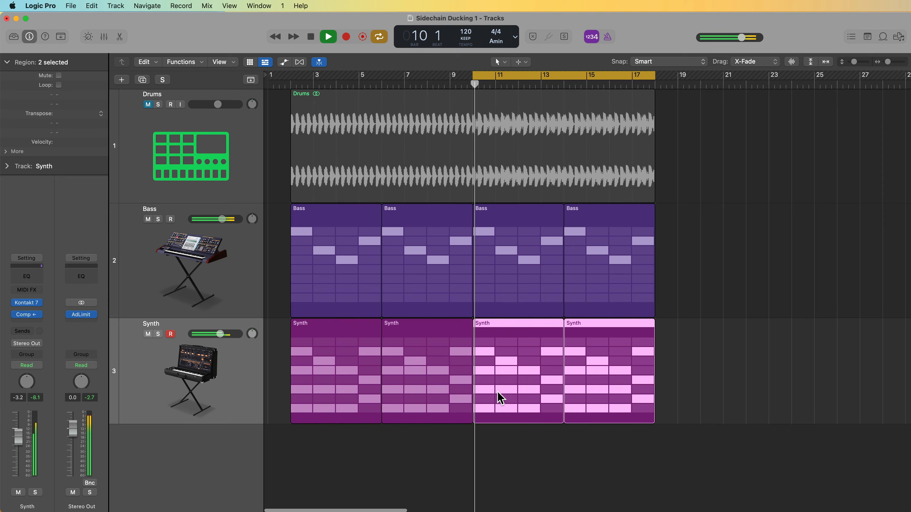
click(170, 334)
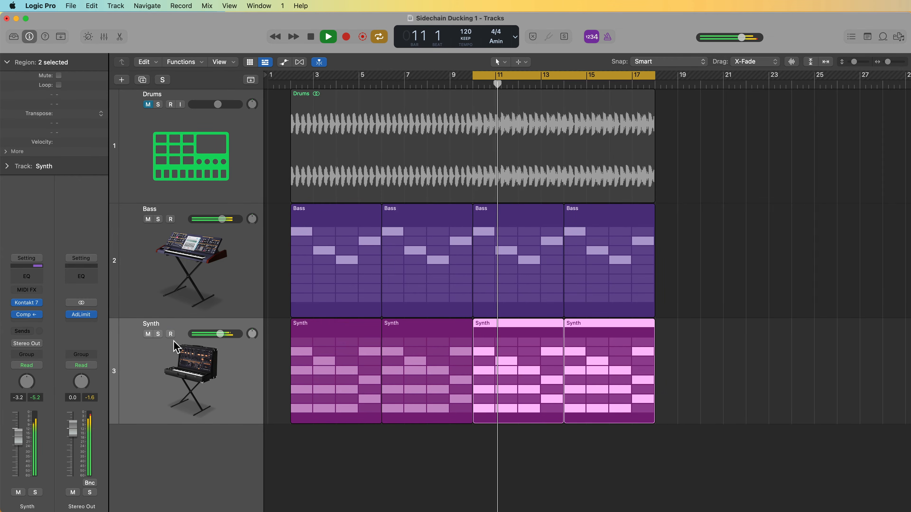
click(149, 104)
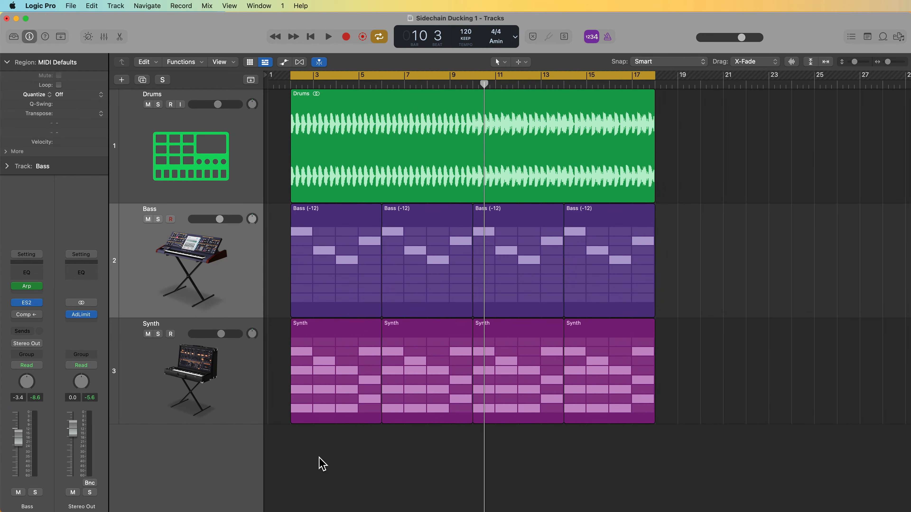
Inspect the Synth and Bass tracks' plug-ins and view the Bass track's Arpeggiator settings
click(193, 380)
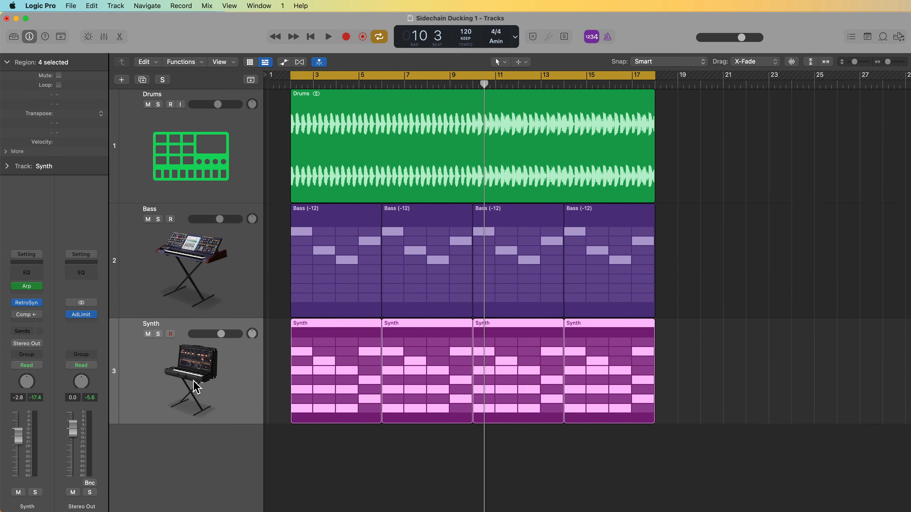
click(173, 275)
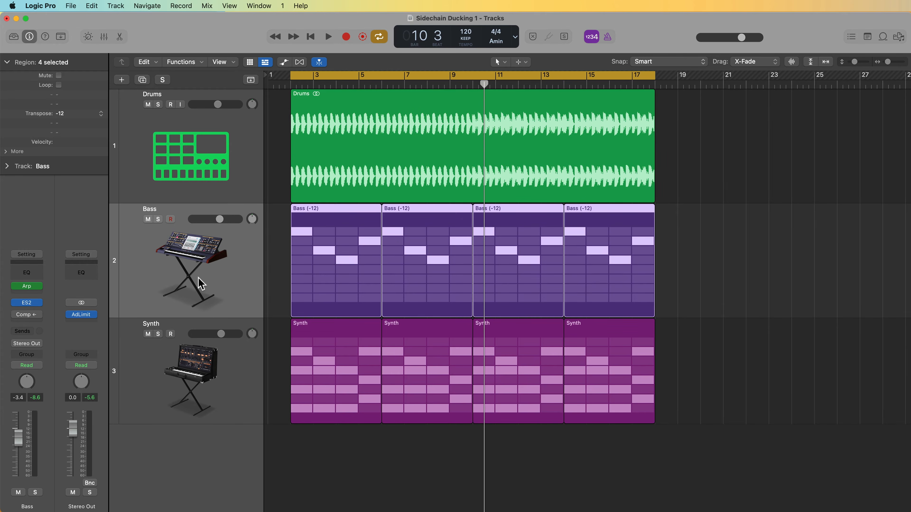
click(30, 285)
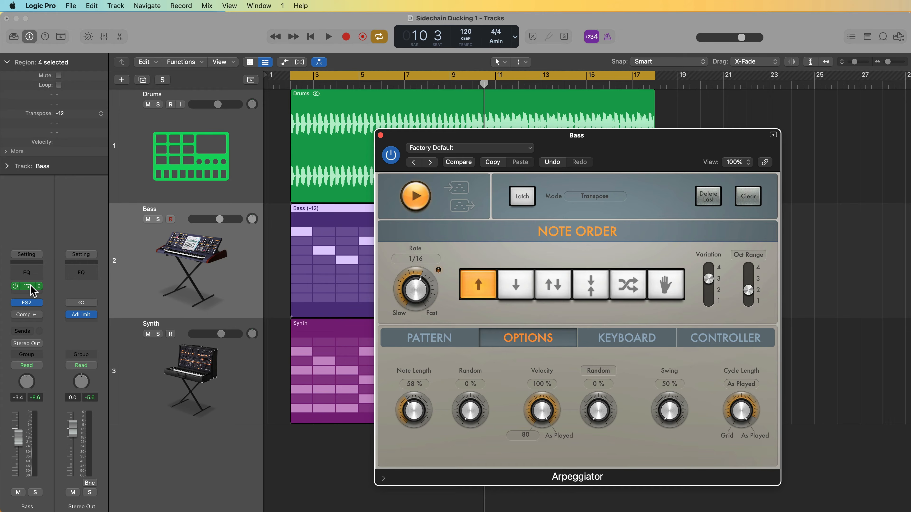
click(30, 285)
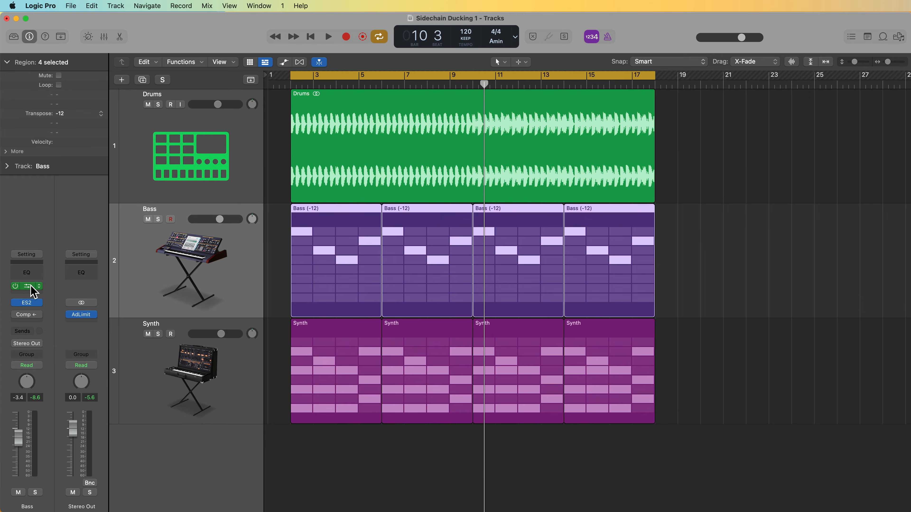
click(323, 459)
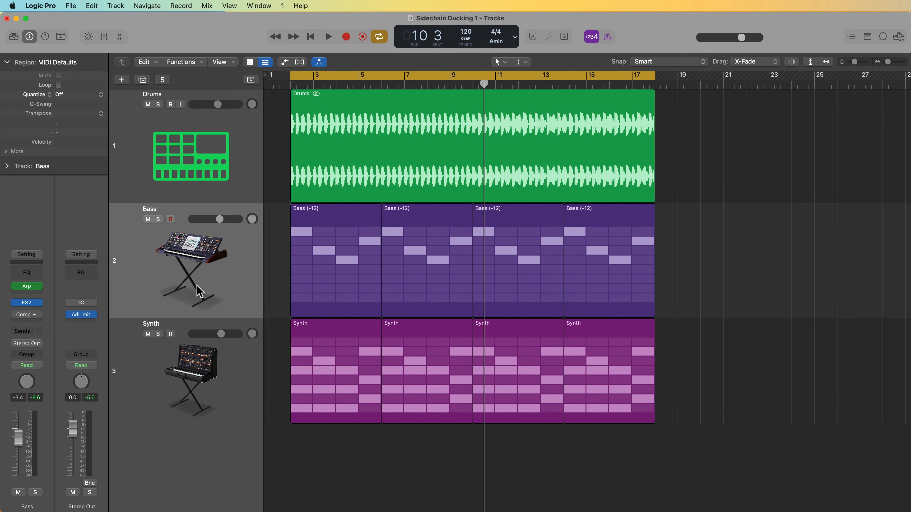
Play all three tracks with the Compressors bypassed, disarming recording on the Bass track
key(space)
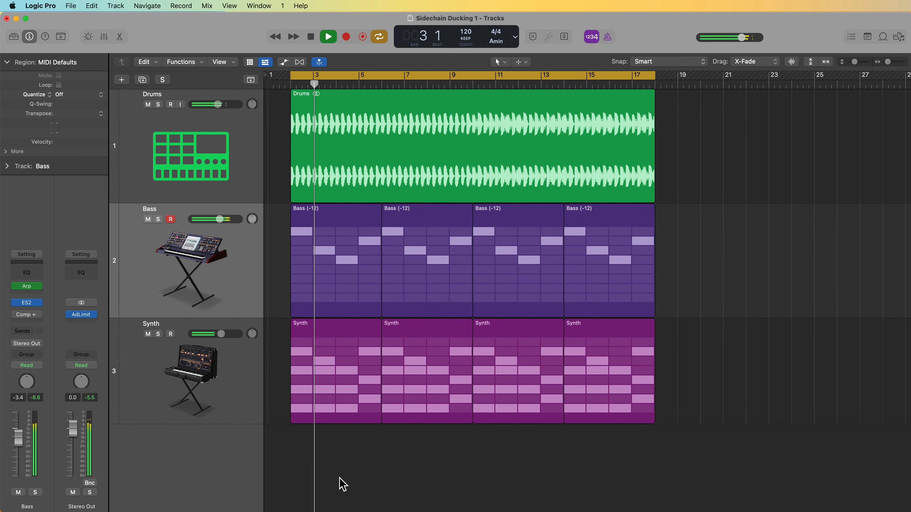
click(170, 219)
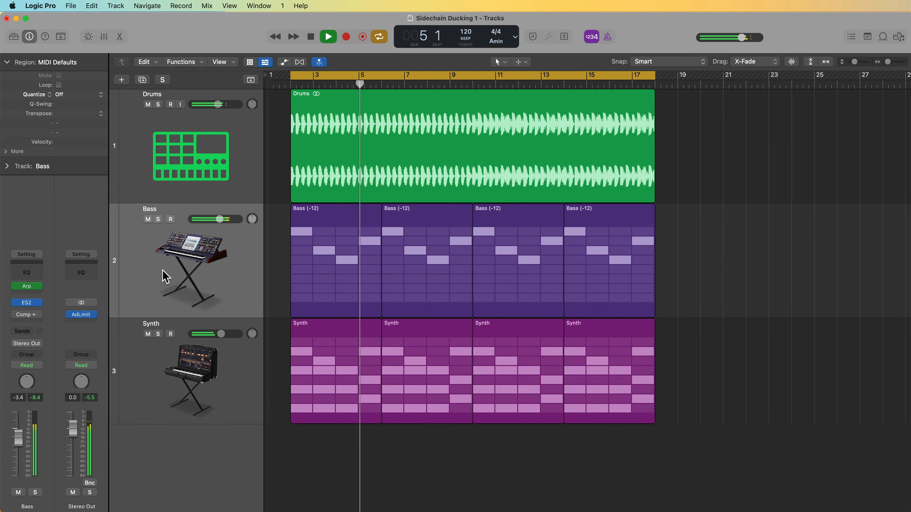
key(space)
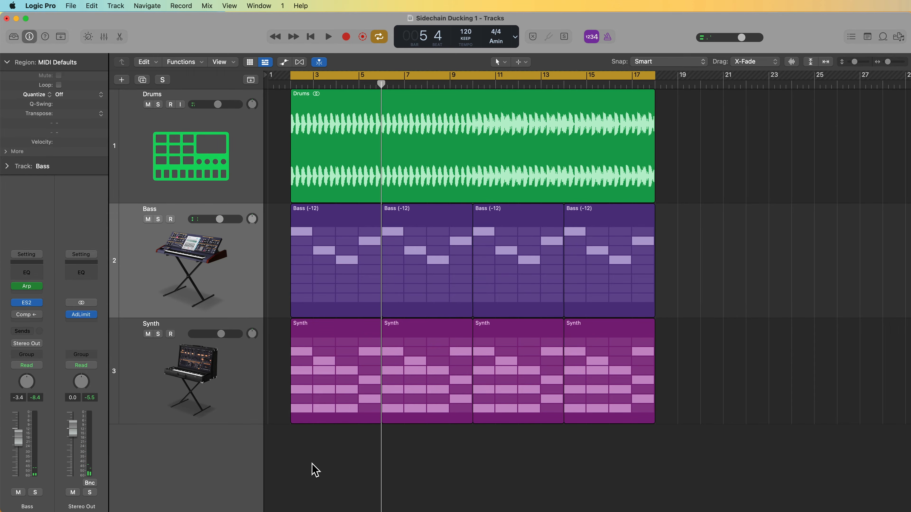
Turn on the Compressors on the Bass and Synth channel strips and open the Bass Compressor's window
key(x)
click(191, 301)
click(201, 301)
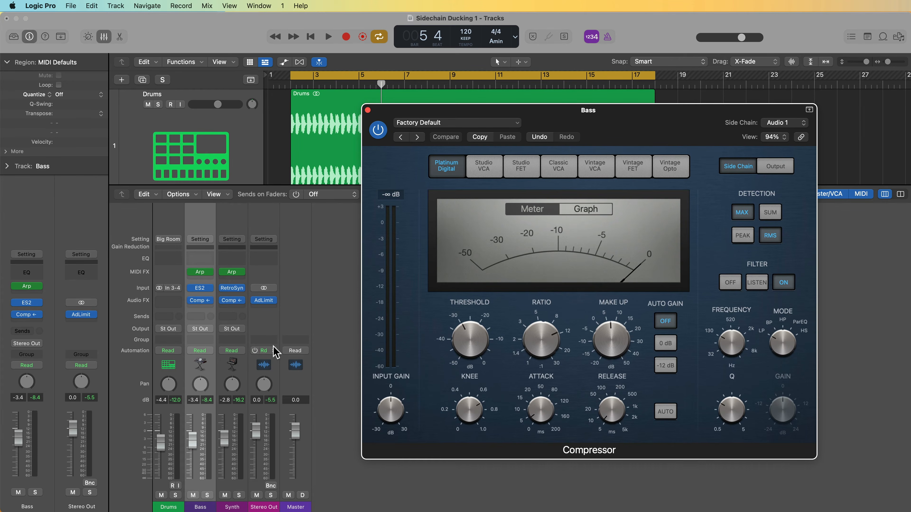
key(x)
Move the Bass Compressor window aside, play the arrangement to view its gain reduction, and close the window
drag(514, 113, 542, 128)
key(space)
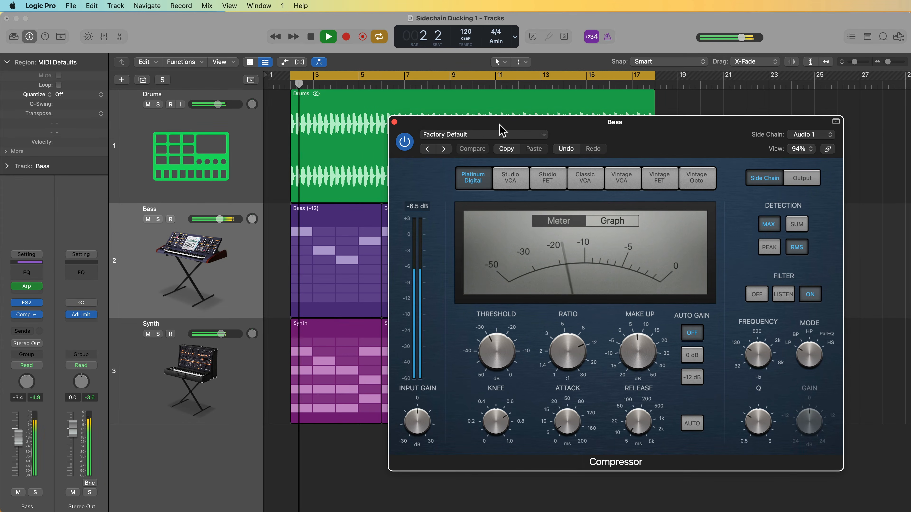
click(394, 122)
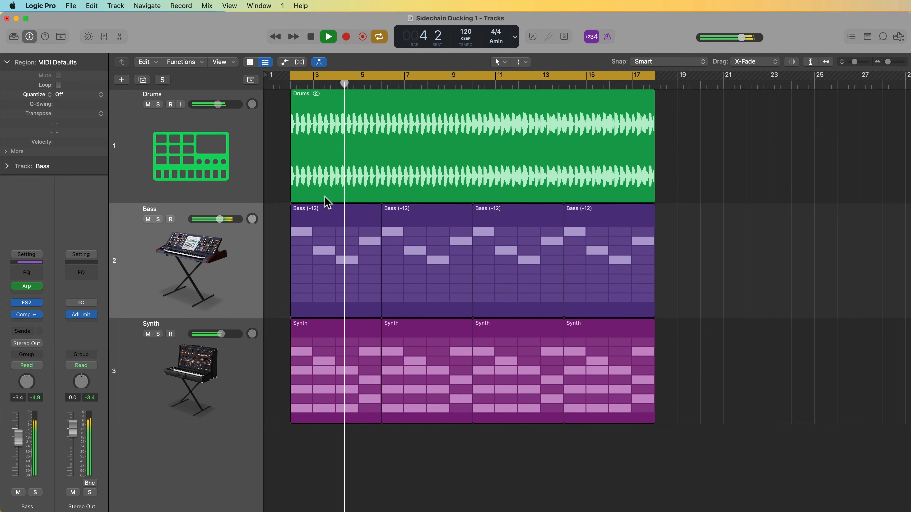
Lower the Bass track's volume to -4.5 dB with the Synth muted, disarm Bass, and return to the unmuted Synth track
click(115, 398)
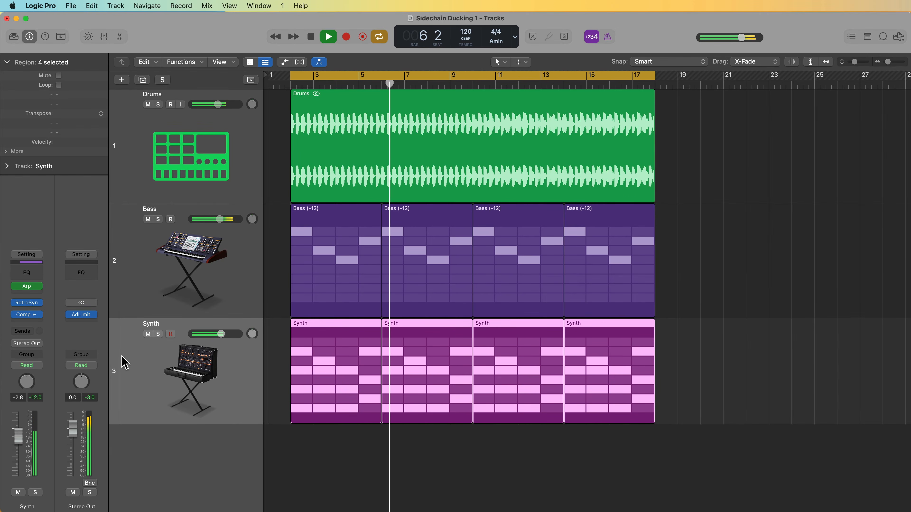
click(148, 334)
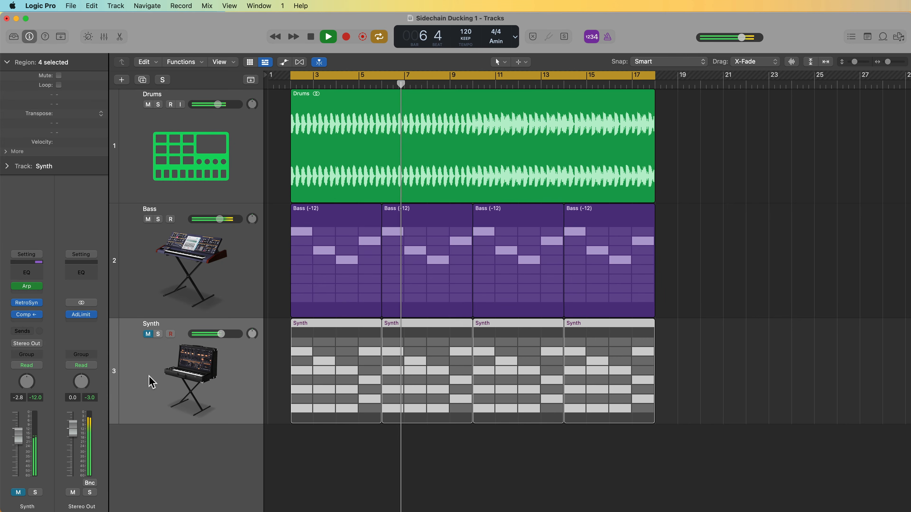
click(156, 283)
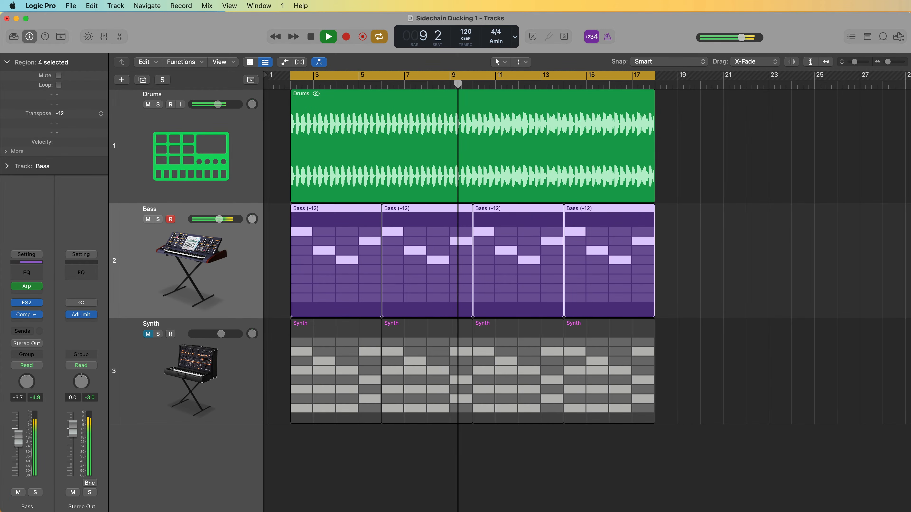
click(171, 219)
click(148, 334)
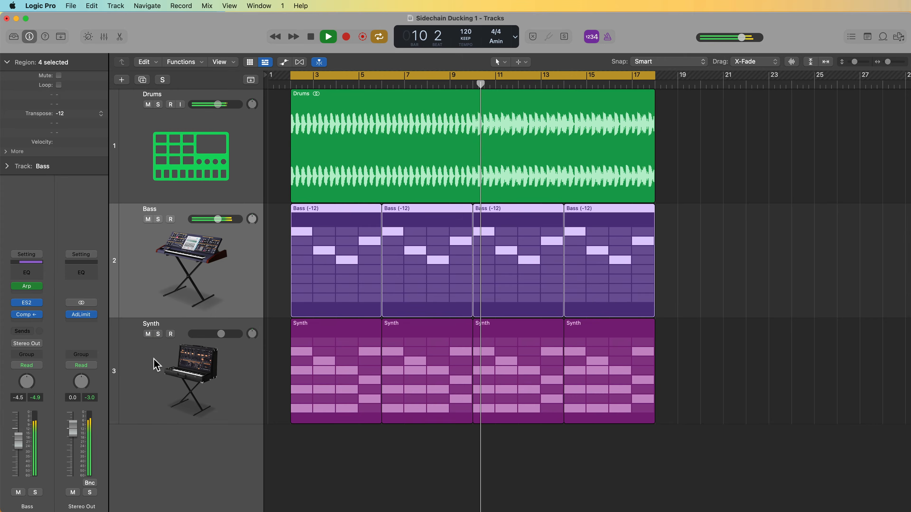
click(155, 366)
scroll(147, 371, right, 1)
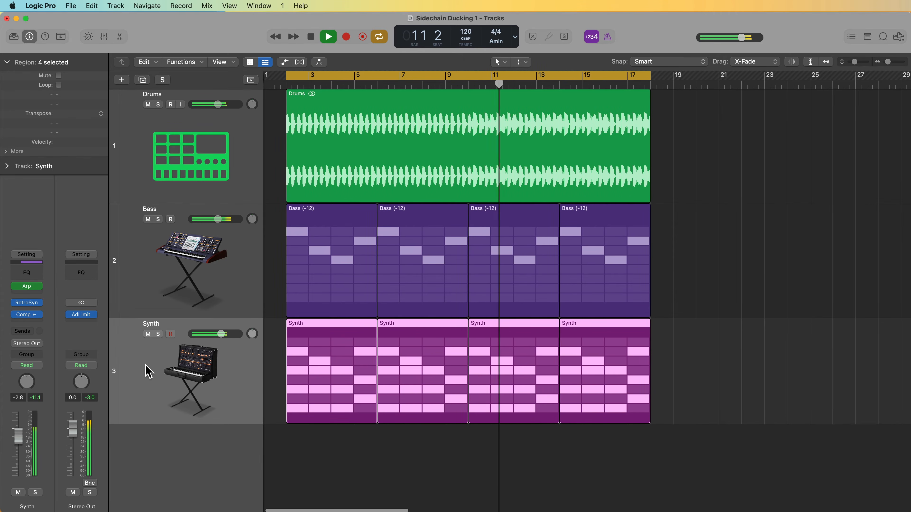
Stop playback, solo the Synth track, and insert the Raum reverb before its Compressor, placing the plug-in window clear of the tracks
key(space)
click(159, 333)
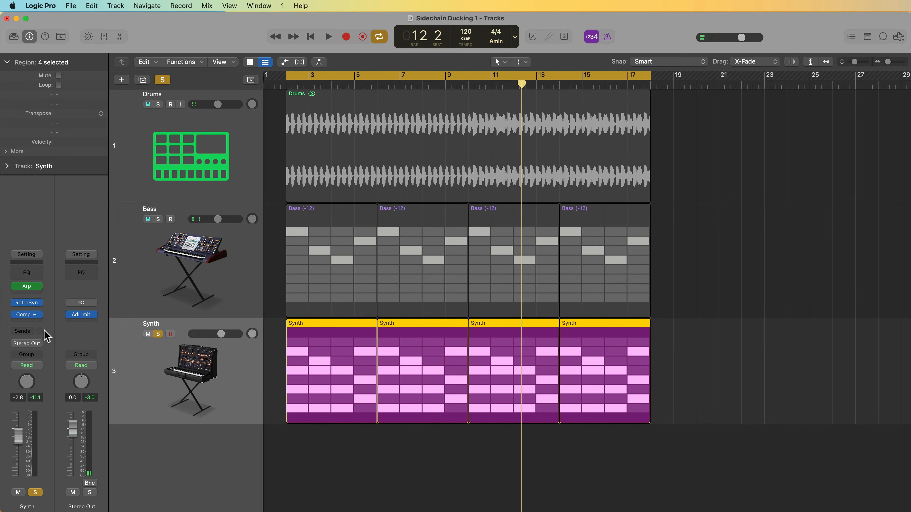
click(37, 314)
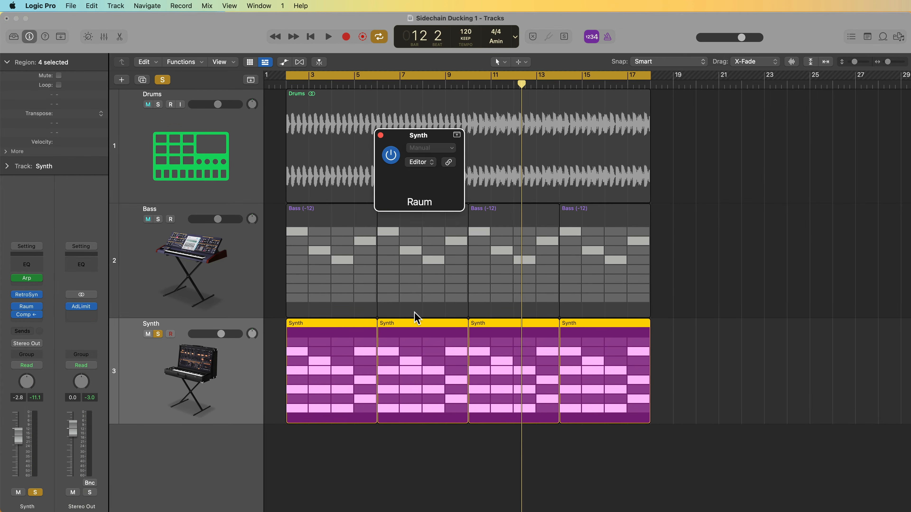
drag(480, 136, 663, 239)
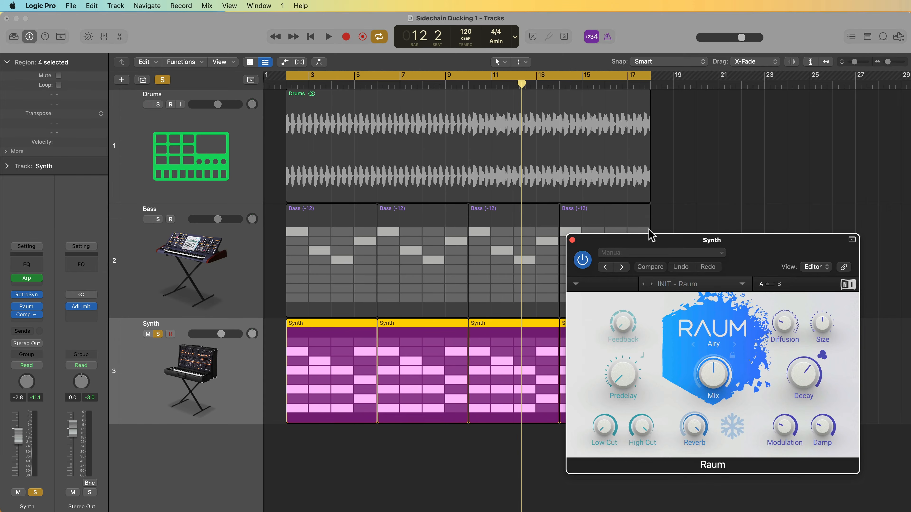
Play the soloed Synth while setting Raum's Mix to its midpoint and slightly lowering its Decay
key(space)
drag(710, 375, 715, 365)
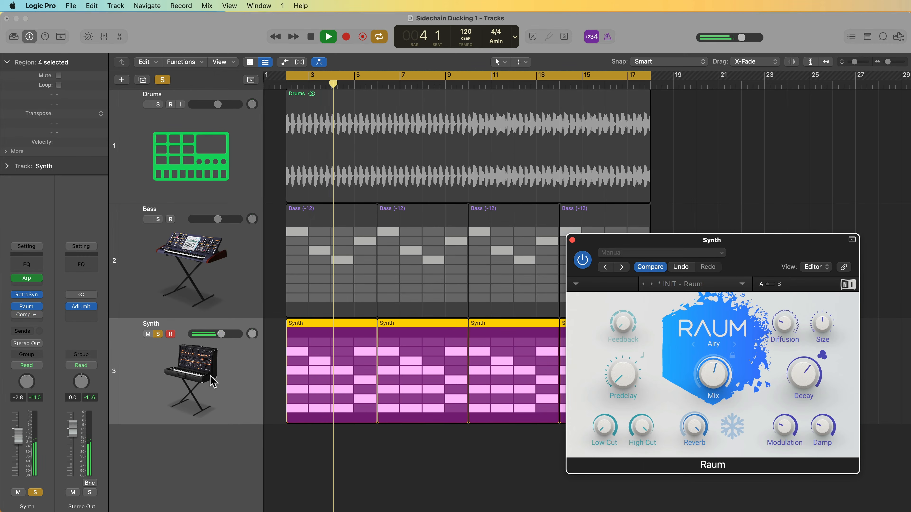
drag(710, 377, 709, 386)
drag(804, 377, 805, 395)
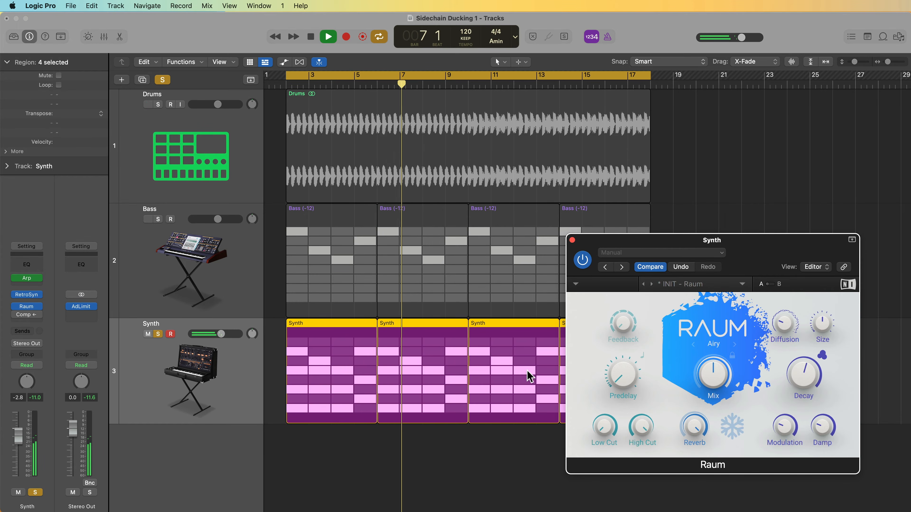
key(space)
Unsolo the Synth and play the full arrangement with Raum ahead of the Compressor, closing Raum's window
mouse_move(16, 320)
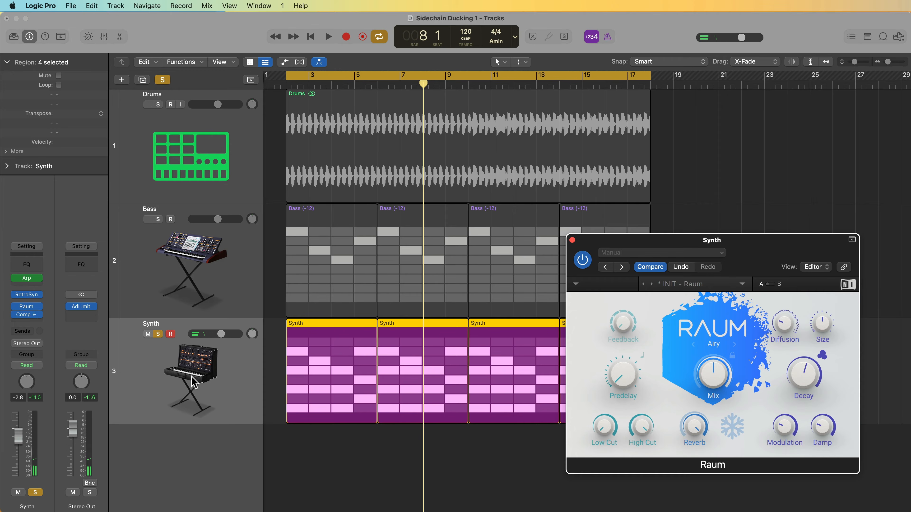
click(158, 334)
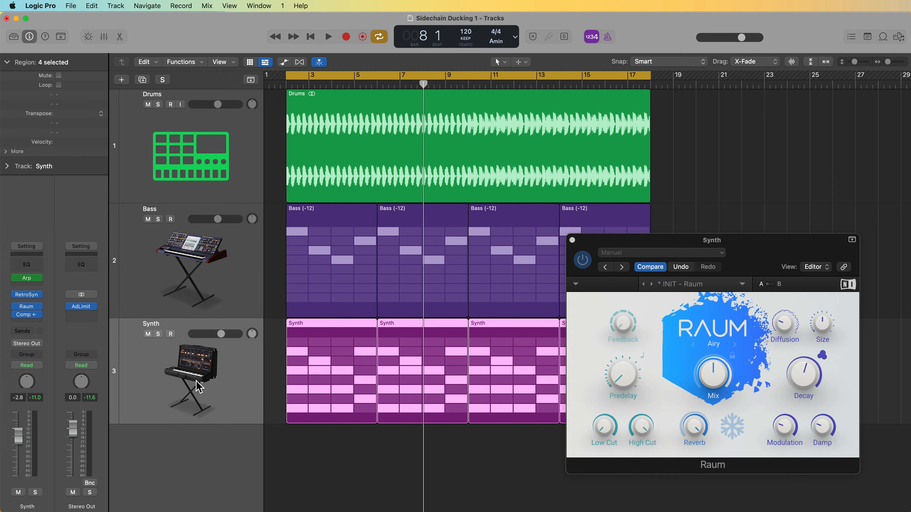
key(space)
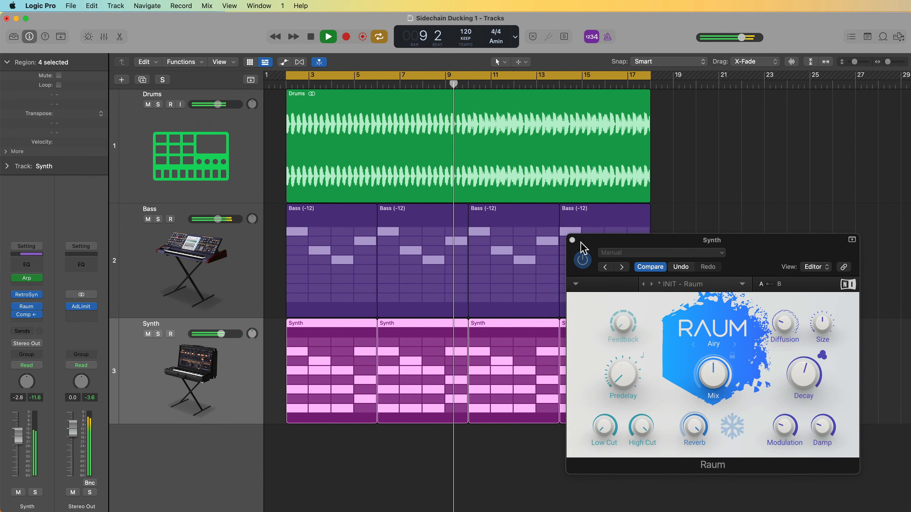
click(572, 240)
key(space)
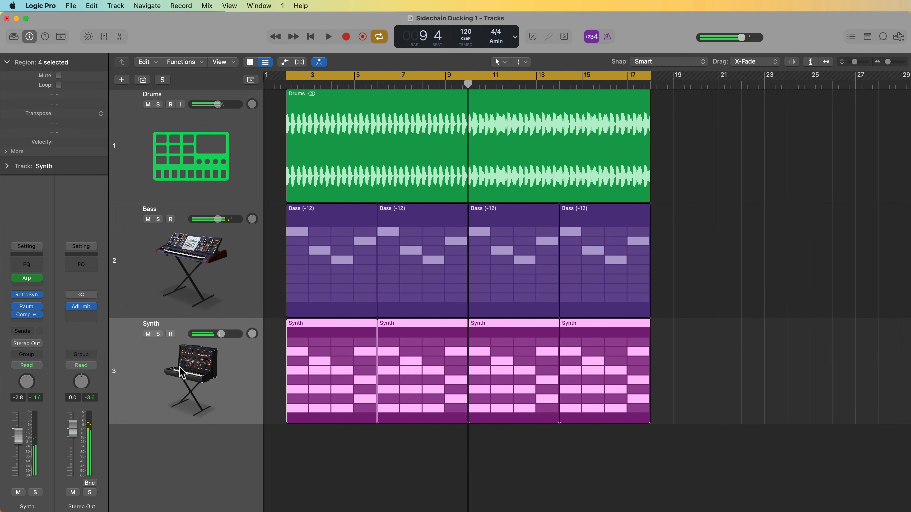
Move Raum after the Compressor on the Synth track and lower its Mix while playing the arrangement
click(29, 315)
drag(521, 283, 518, 319)
drag(552, 172, 748, 275)
key(space)
mouse_move(717, 361)
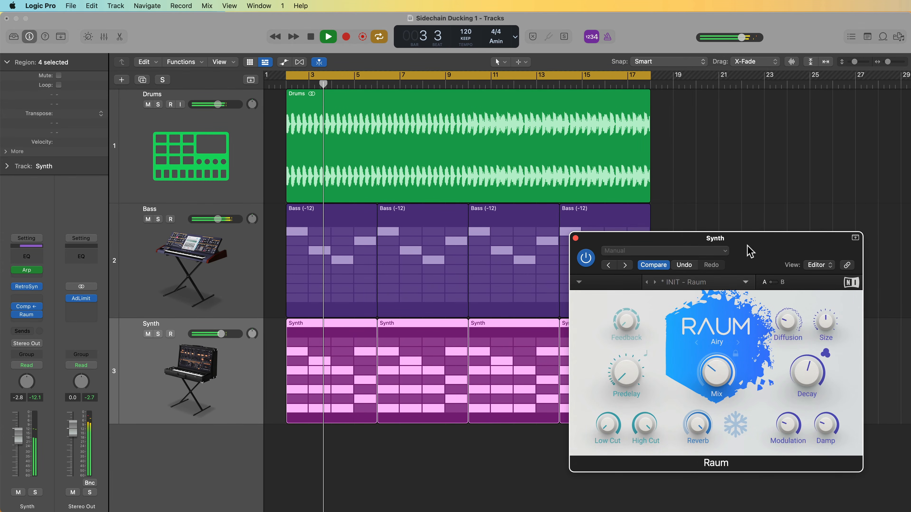
drag(750, 250, 758, 249)
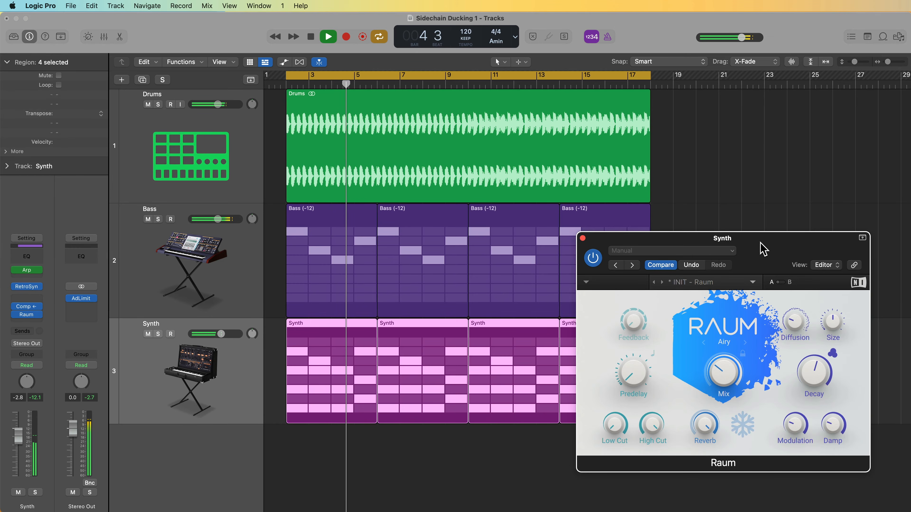
Lower the Bass track's volume to -5.3 dB, and open the Synth's Compressor with Raum bypassed and playback stopped
click(218, 225)
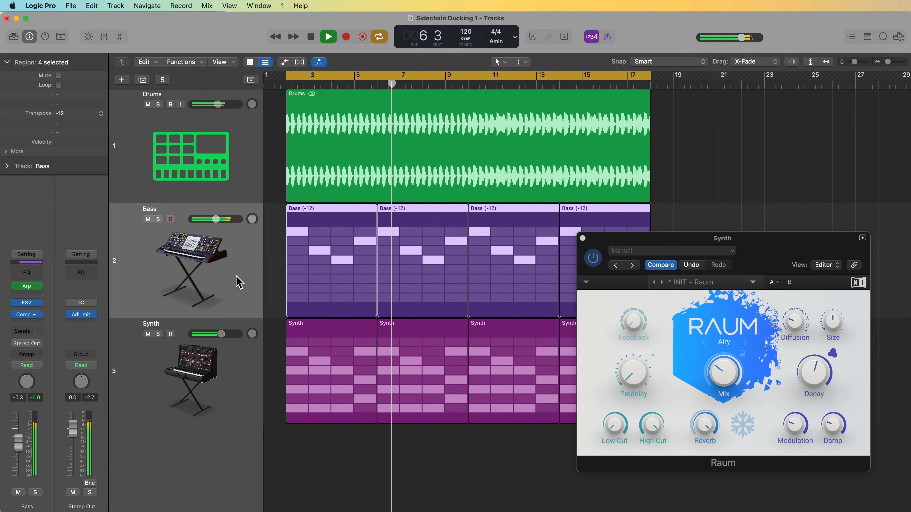
click(687, 240)
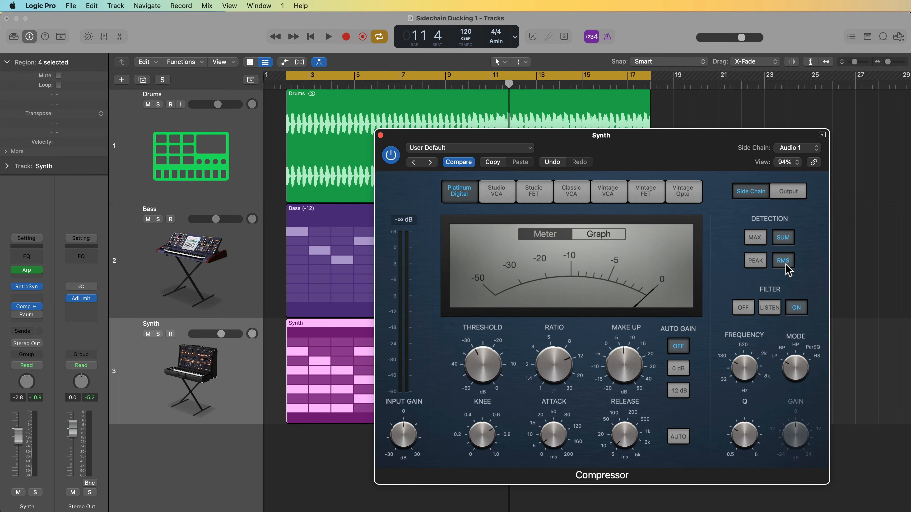
Try Peak detection on the Synth Compressor, return it to RMS, and play the arrangement
click(763, 269)
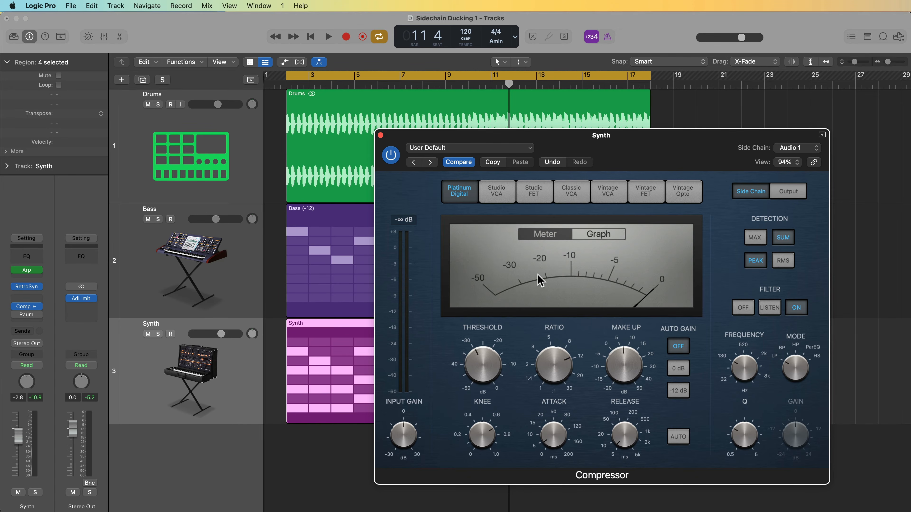
click(782, 260)
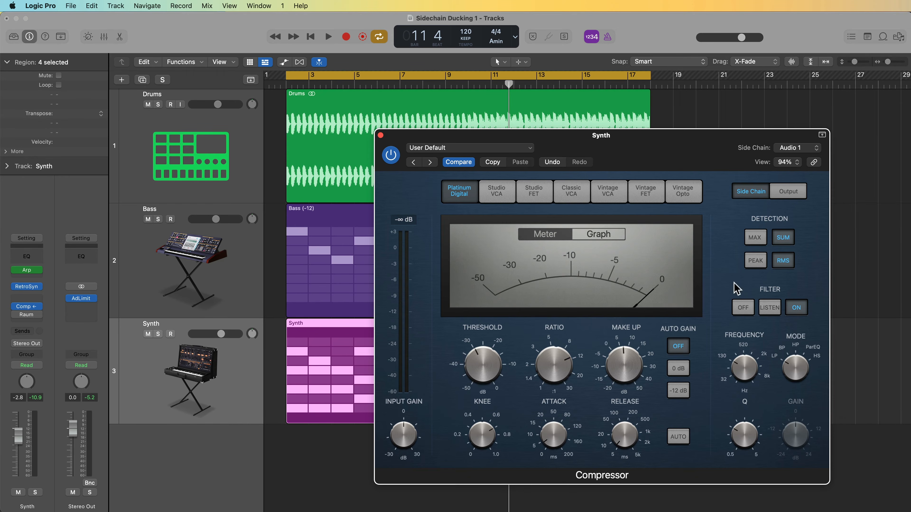
key(space)
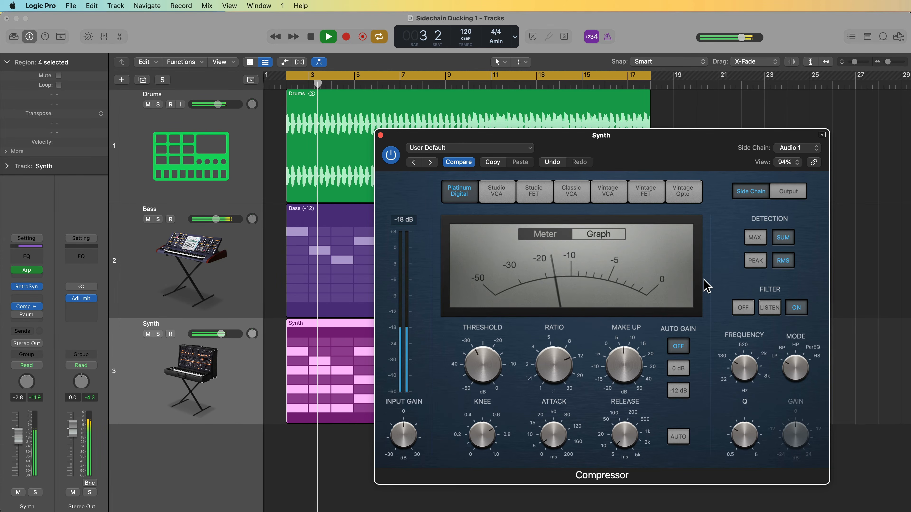
key(space)
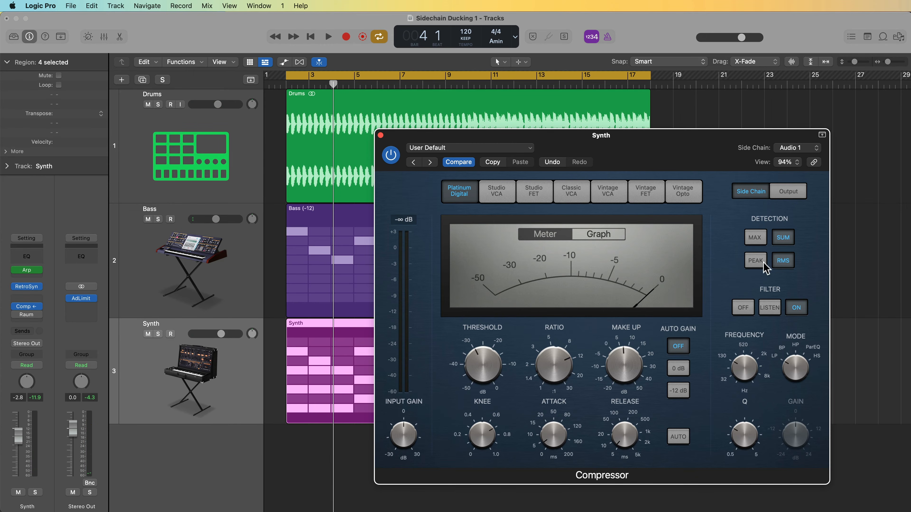
Set the Synth Compressor's detection to Peak, audition it with the arrangement, and close its window
click(756, 261)
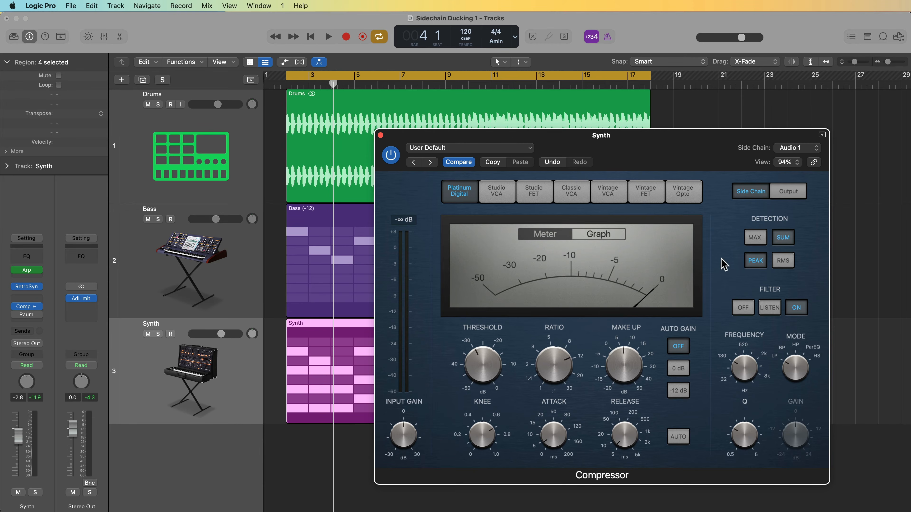
key(space)
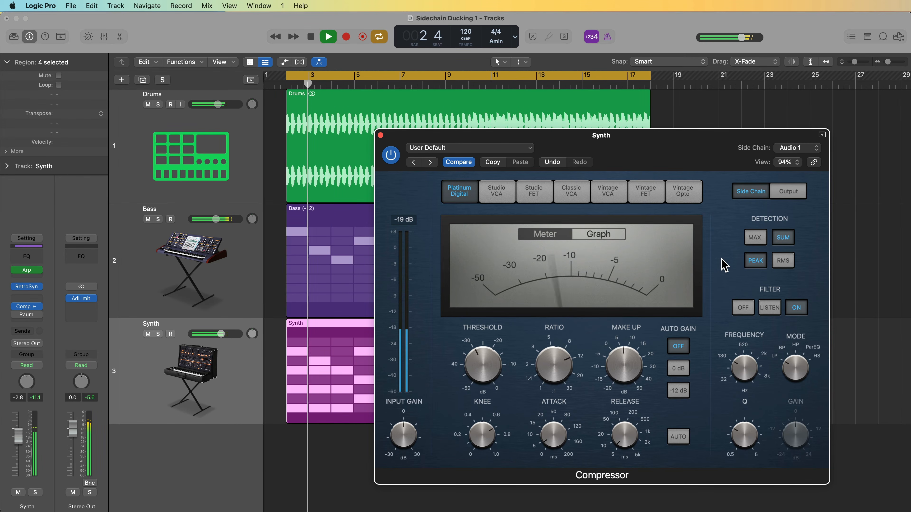
key(space)
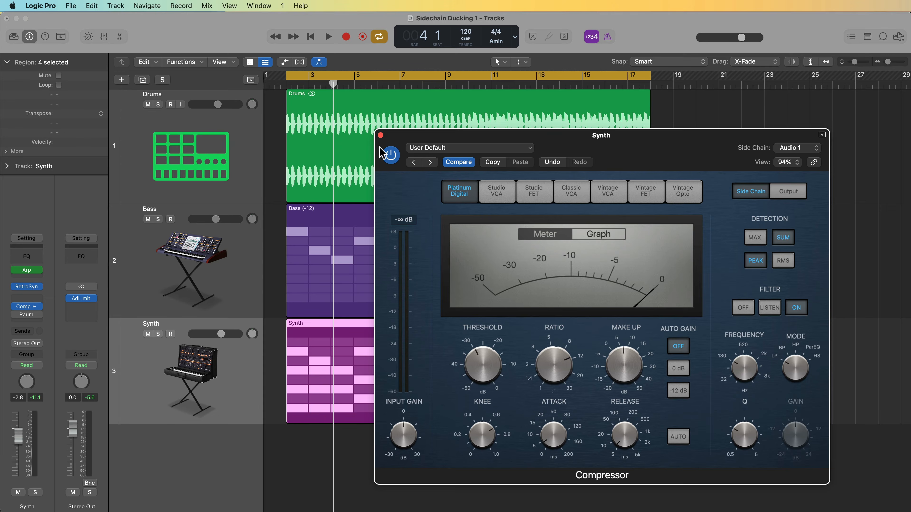
click(380, 135)
Set the detection of the Bass track's Compressor to Peak and close its window
click(213, 246)
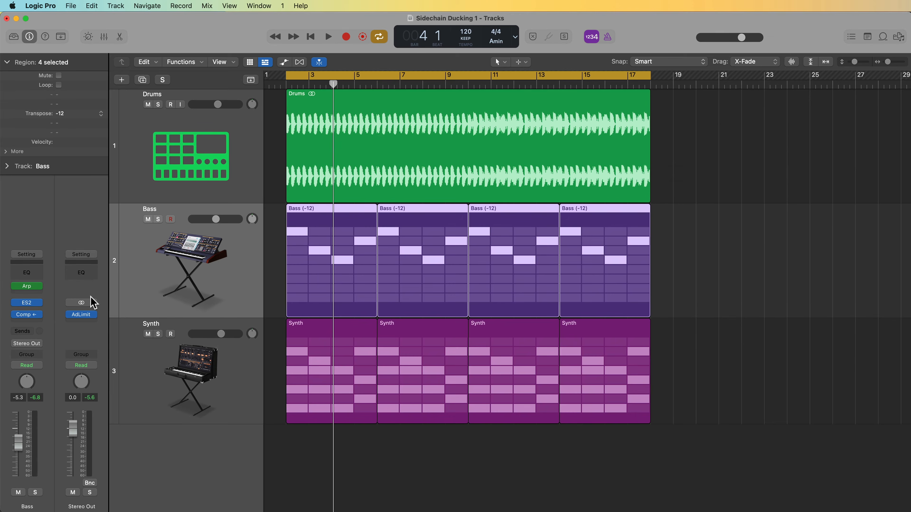
click(26, 315)
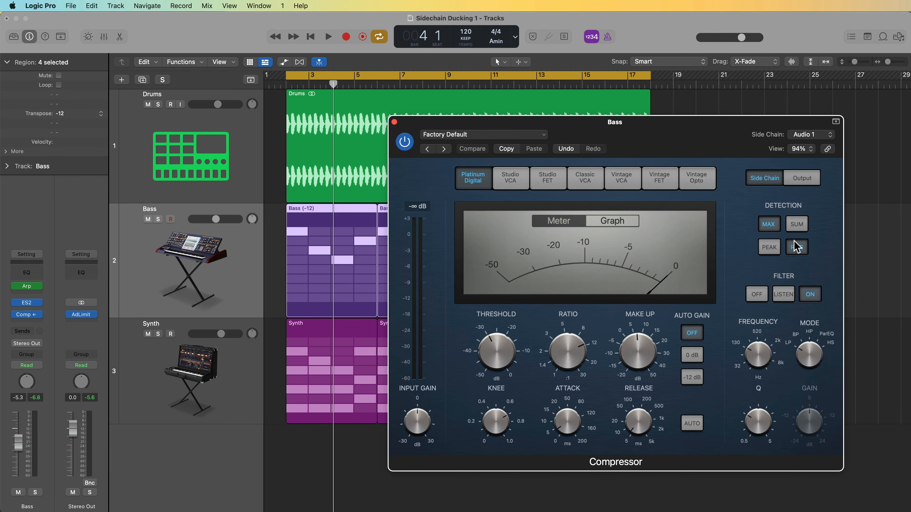
click(770, 247)
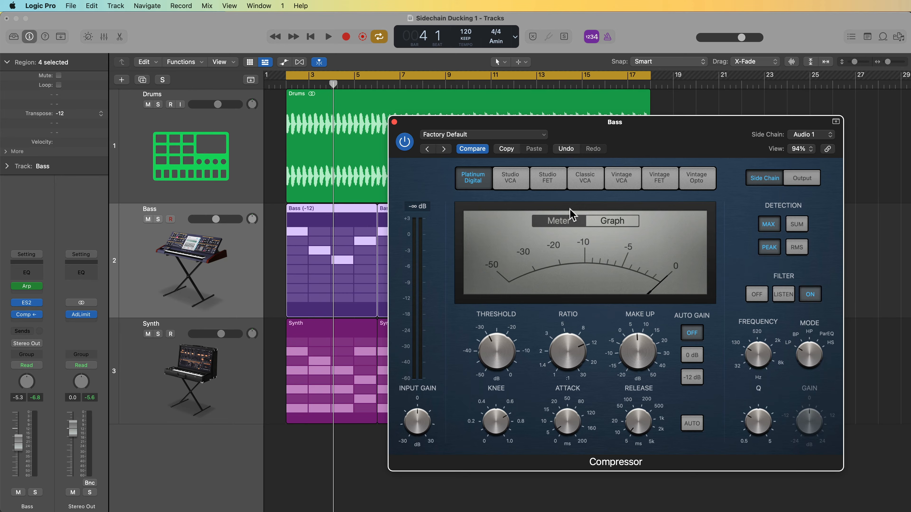
click(394, 122)
During playback, lower Bass and Synth together in the mixer to -6.9 dB and -4.4 dB, and raise Drums to -4.0 dB
key(space)
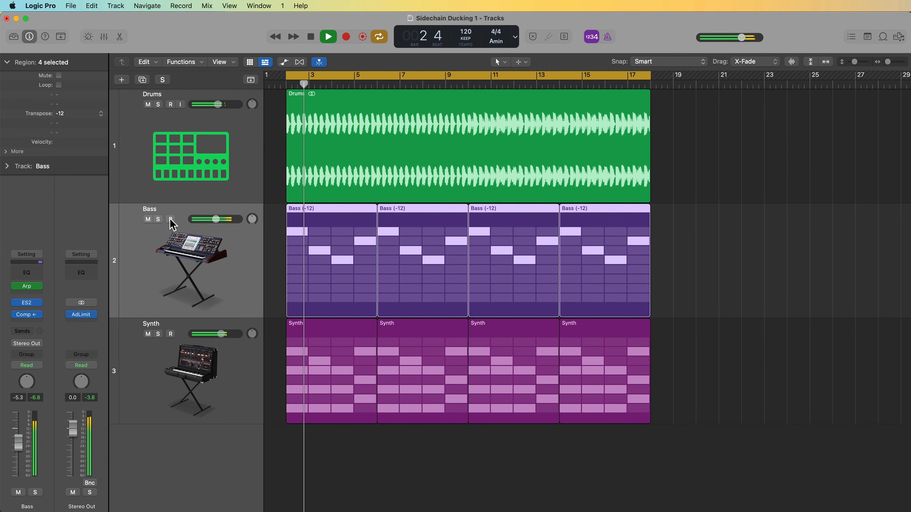
key(x)
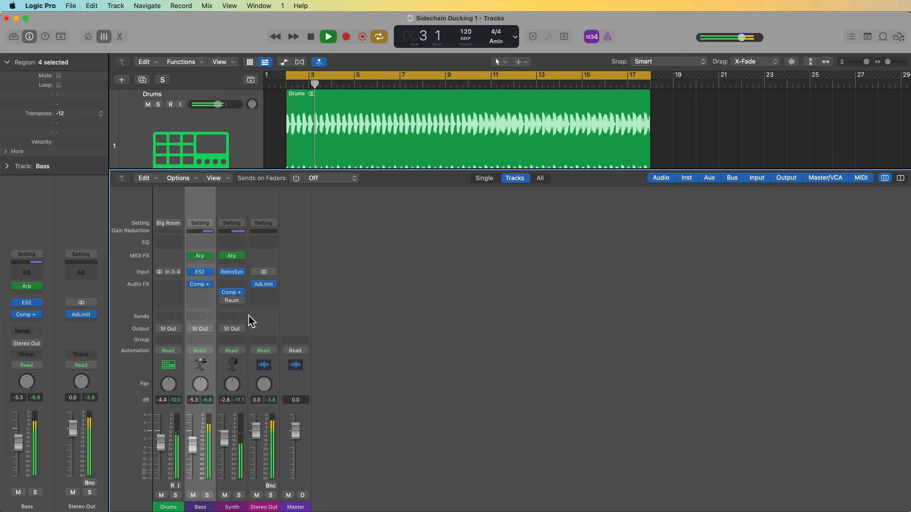
shift+click(230, 504)
drag(225, 439, 224, 444)
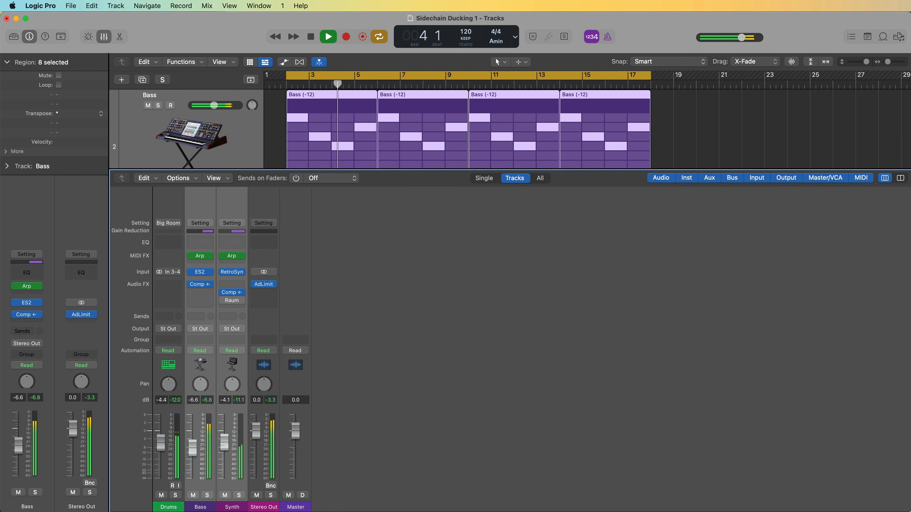
click(359, 439)
drag(161, 443, 161, 442)
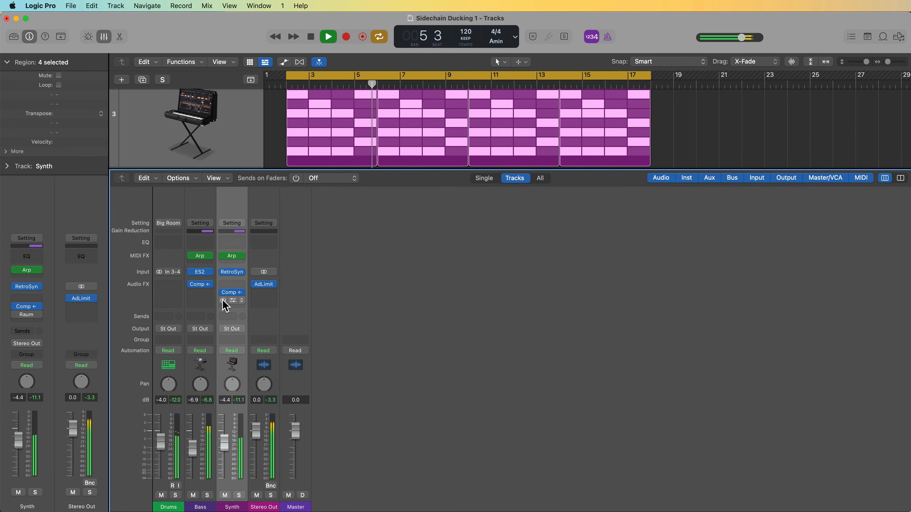
Turn Raum back on, move the Synth's Compressor after it, and set the Synth volume to -4.0 dB
drag(224, 440, 224, 445)
drag(233, 293, 233, 303)
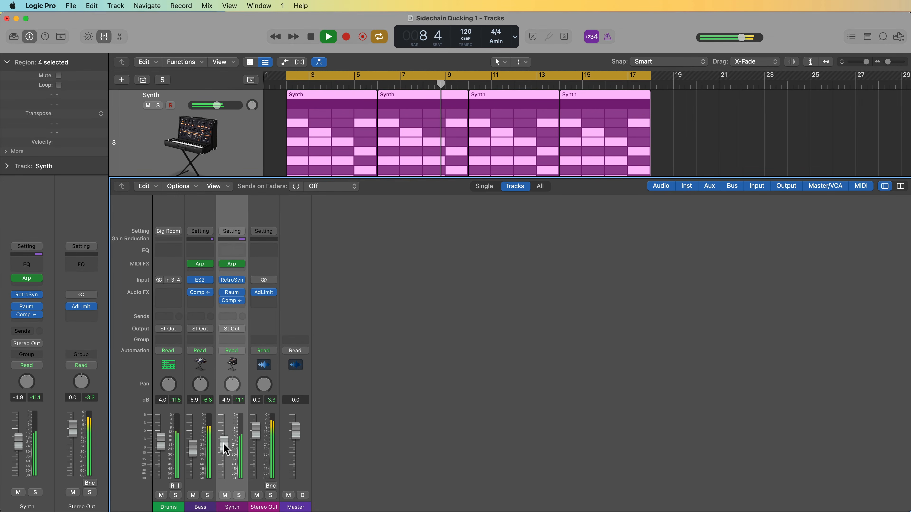
drag(224, 449, 224, 445)
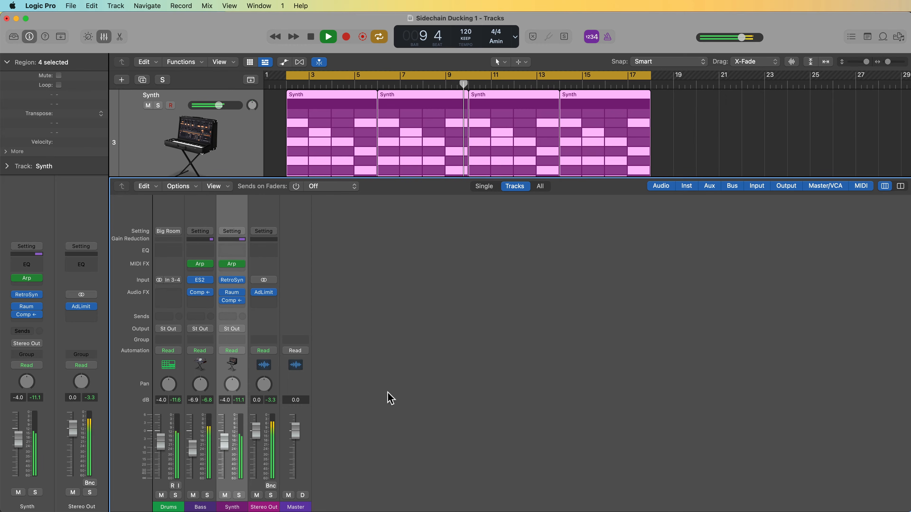
Lower the Bass volume to -7.6 dB, hide the mixer, deselect all regions, and stop playback
drag(196, 449, 196, 450)
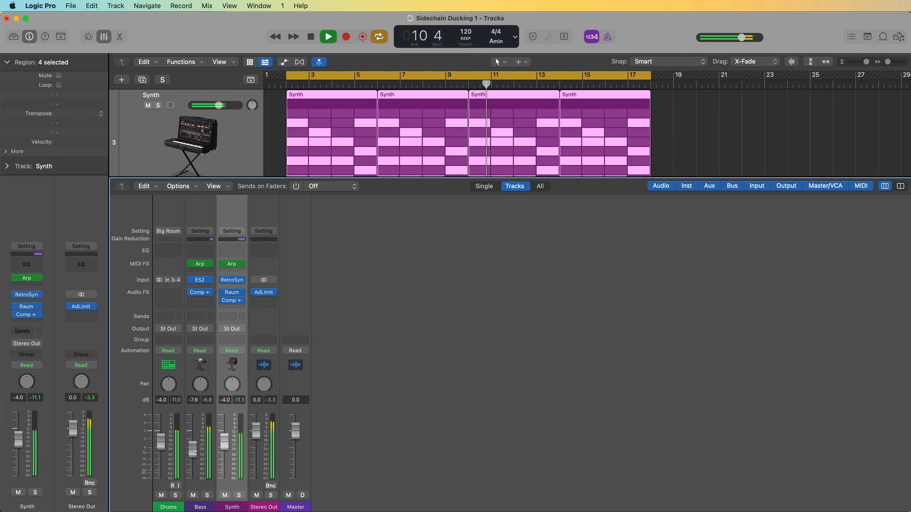
key(x)
click(683, 287)
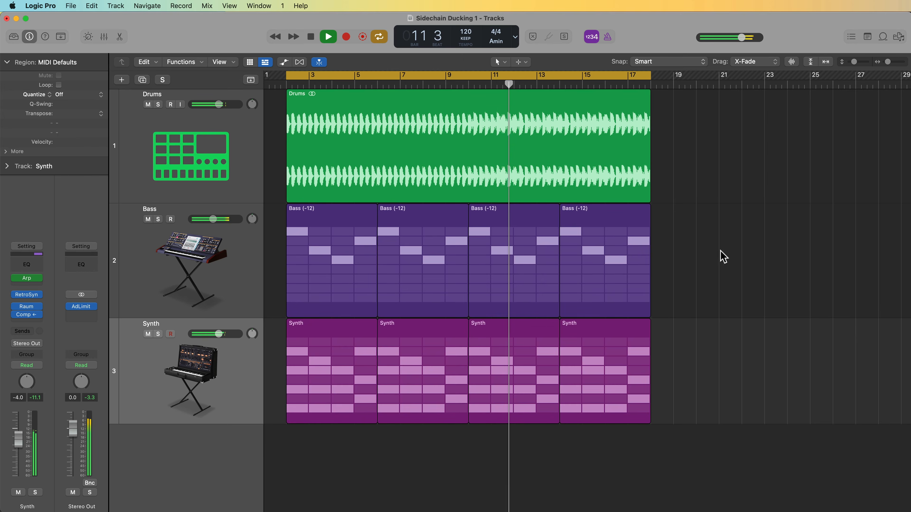
key(space)
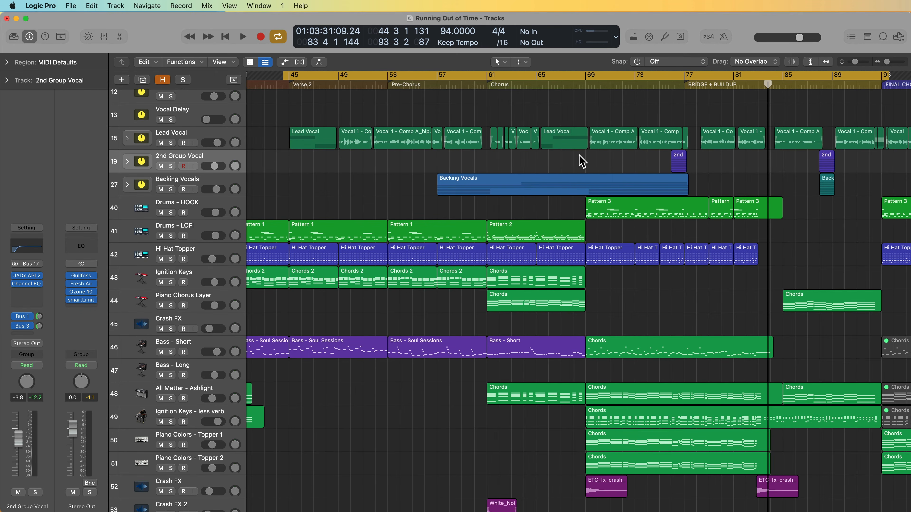
Play the song from the Chorus, start the cycle range just before bar 61, and stop playback
key(super+Up)
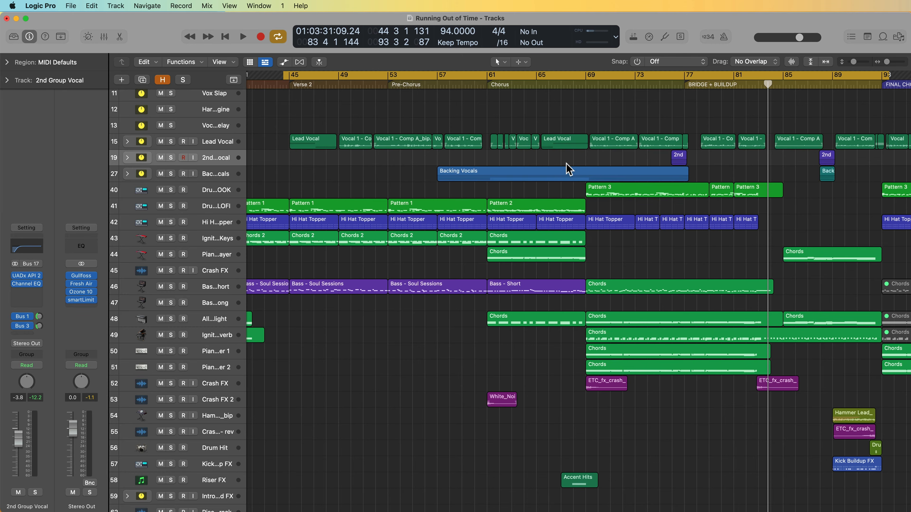
key(space)
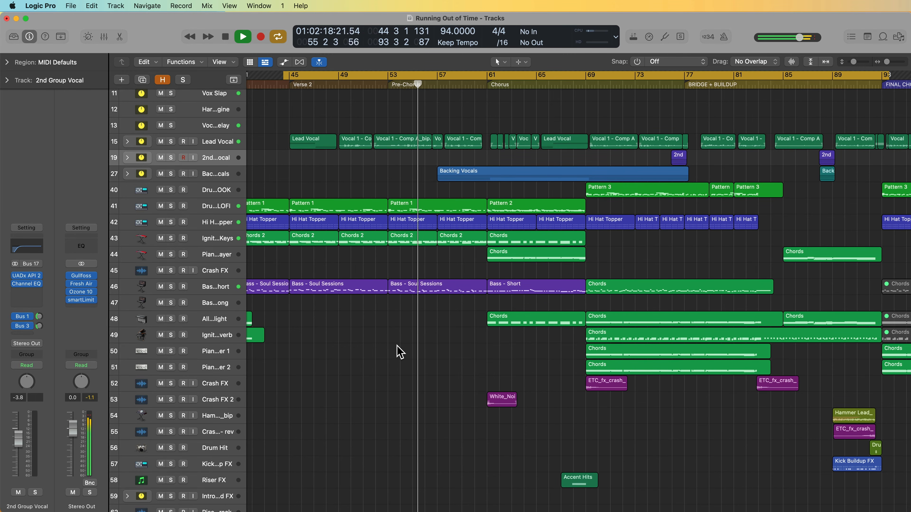
scroll(492, 194, up, 1)
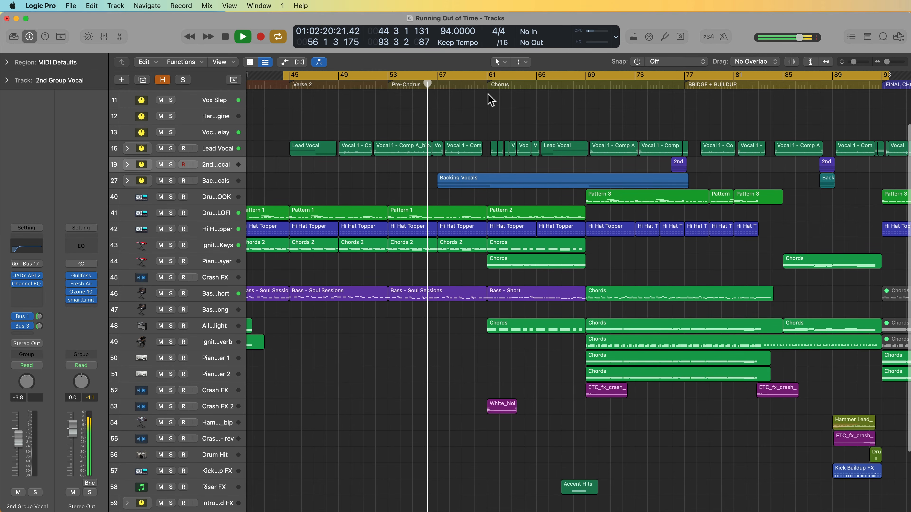
click(484, 85)
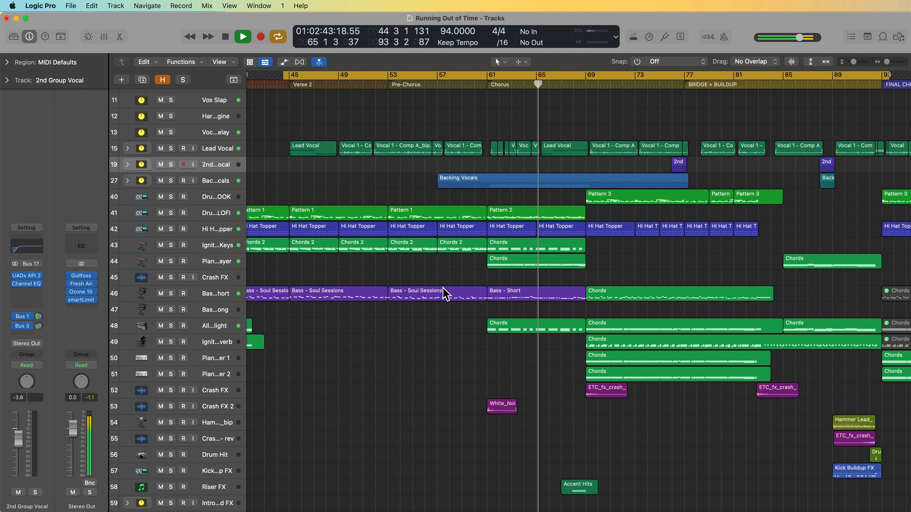
drag(285, 75, 485, 144)
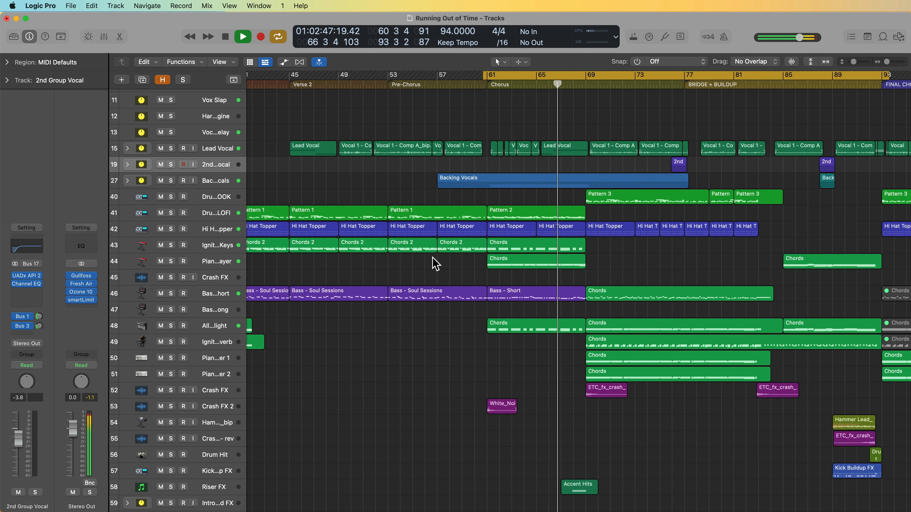
key(space)
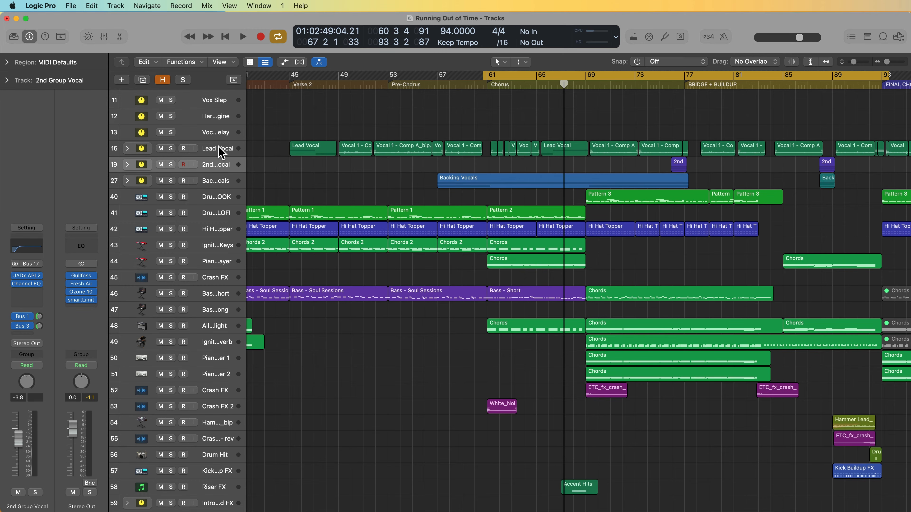
Look through the instrument and effect tracks from Drums - HOOK to Intro / End FX, leaving Intro / End FX disarmed for recording
click(217, 197)
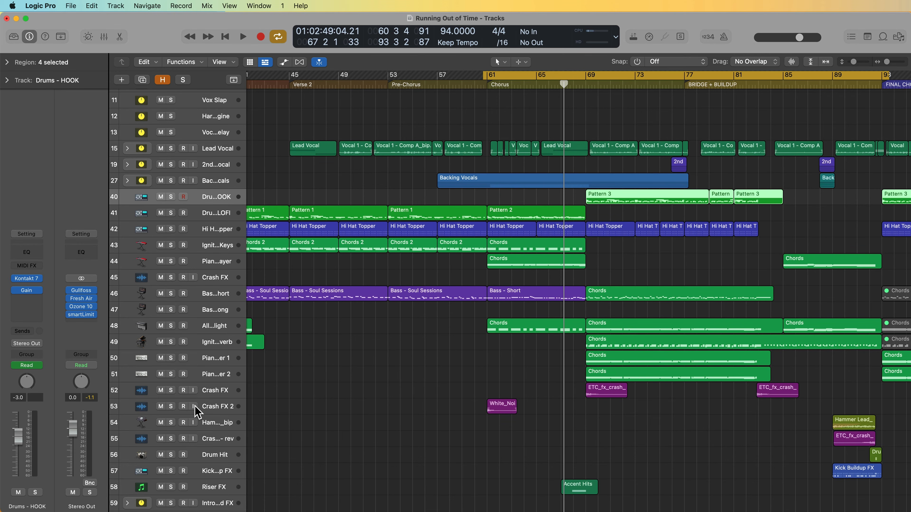
scroll(194, 406, down, 2)
click(214, 475)
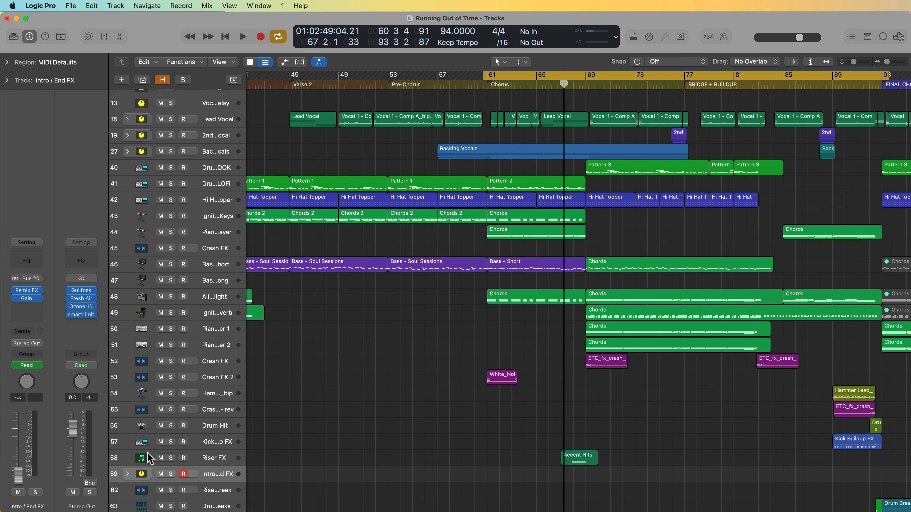
click(183, 474)
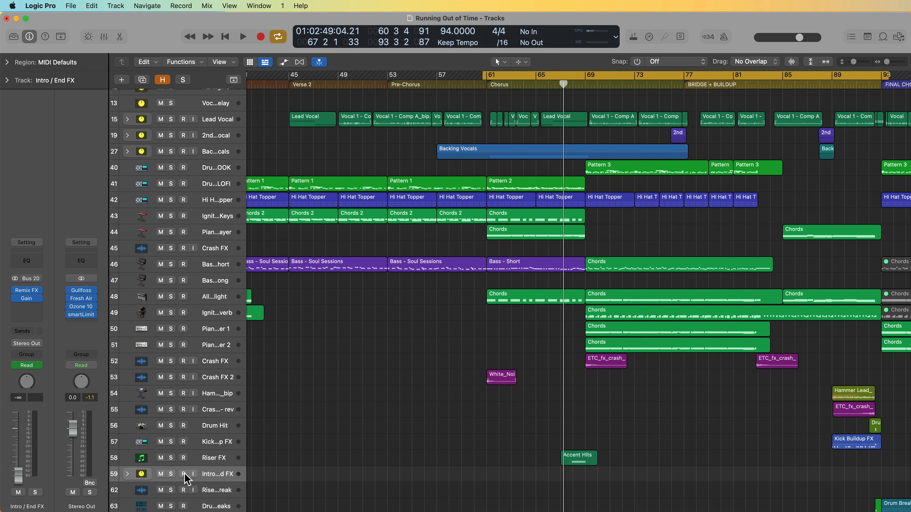
Group all tracks from Drums - HOOK down to the last track into a Summing stack named INSTRUMENTAL
click(208, 169)
scroll(217, 441, down, 3)
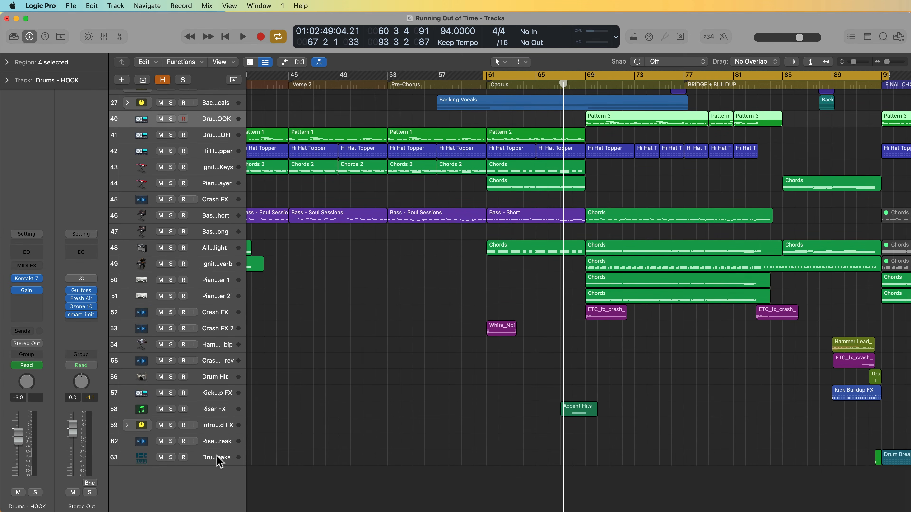
shift+click(219, 460)
scroll(295, 423, up, 5)
click(115, 5)
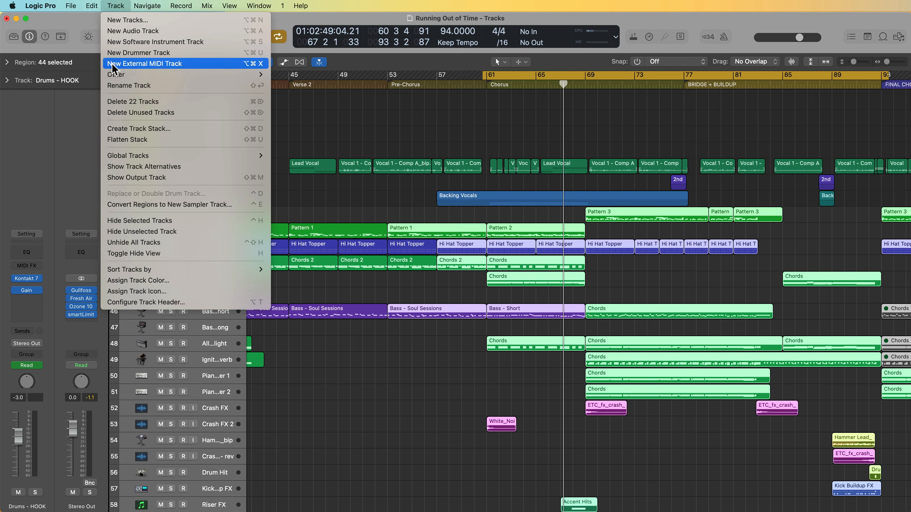
click(181, 125)
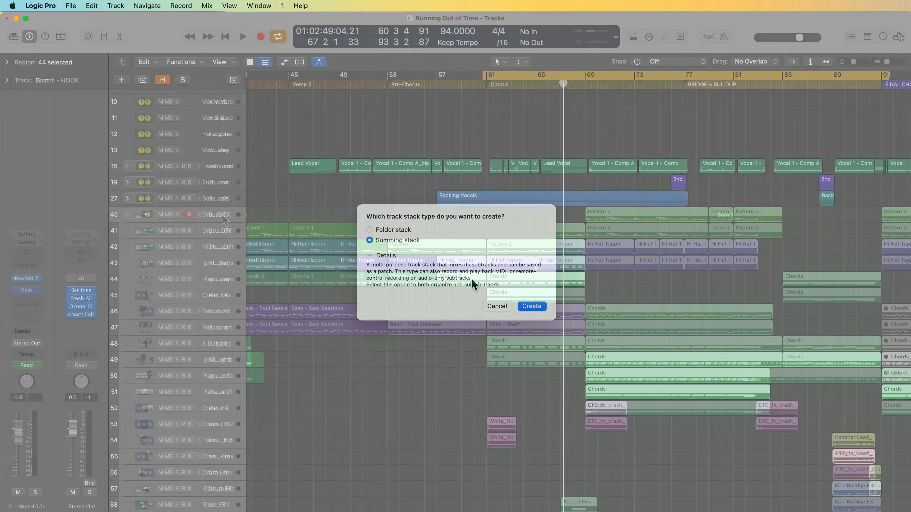
key(Return)
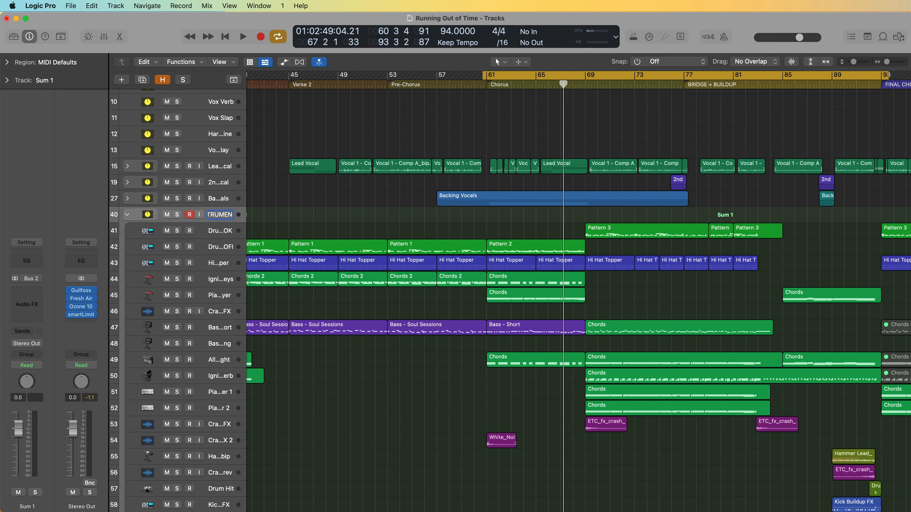
key(Return)
Widen the track headers, collapse the INSTRUMENTAL stack, and disarm it for recording
scroll(247, 231, left, 1)
drag(246, 218, 277, 222)
click(127, 216)
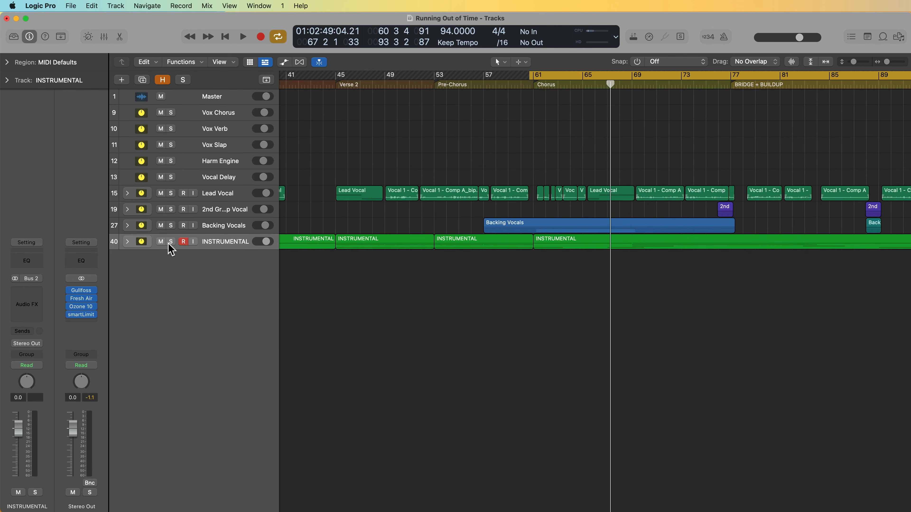
click(182, 242)
scroll(407, 387, up, 8)
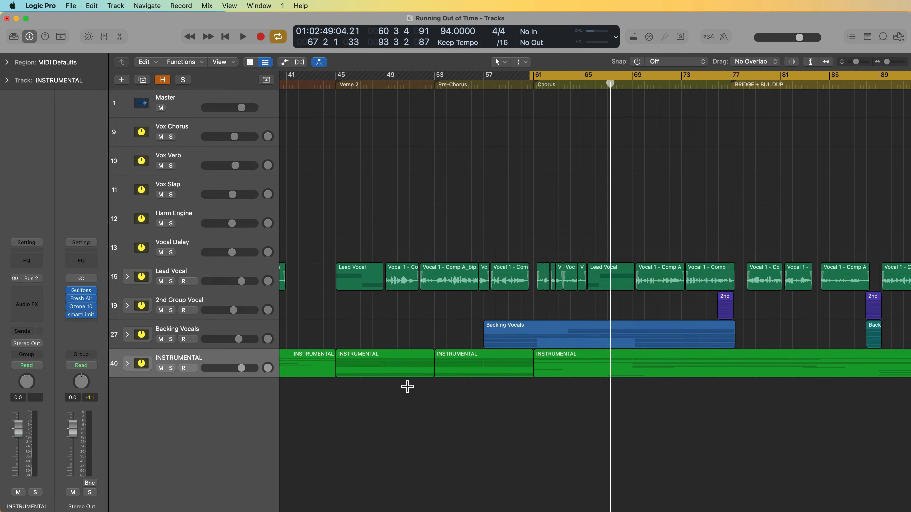
Insert a Compressor on the INSTRUMENTAL stack and close its window
click(20, 293)
mouse_move(59, 338)
click(95, 335)
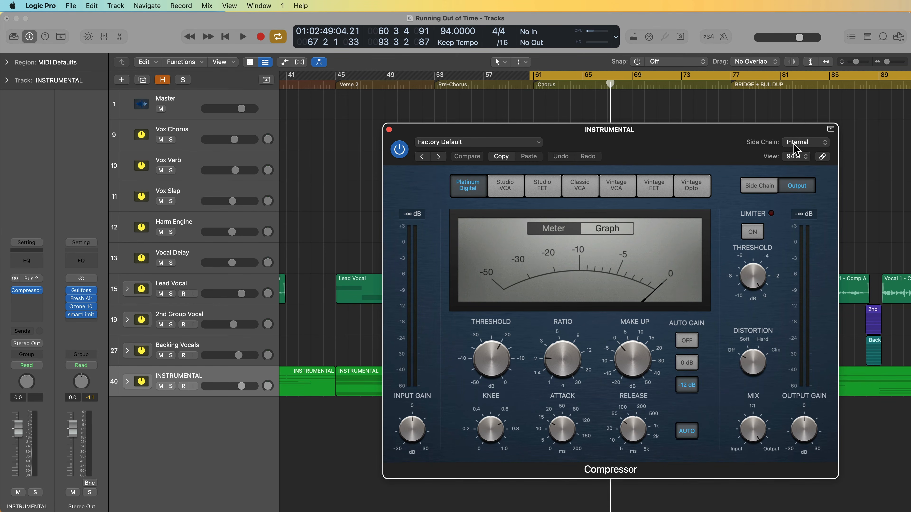
click(389, 130)
Examine the vocal tracks from Vox Chorus to Backing Vocals and the subtracks inside the Lead Vocal stack
click(251, 134)
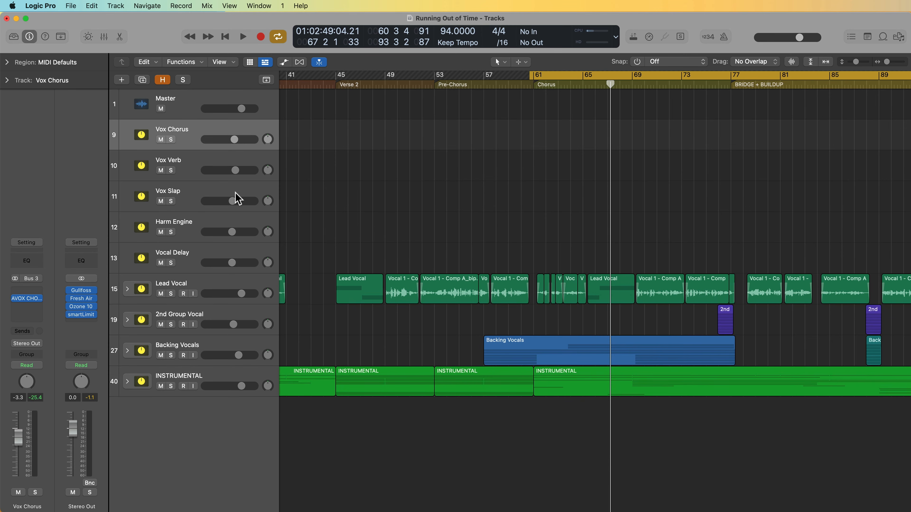
shift+click(241, 348)
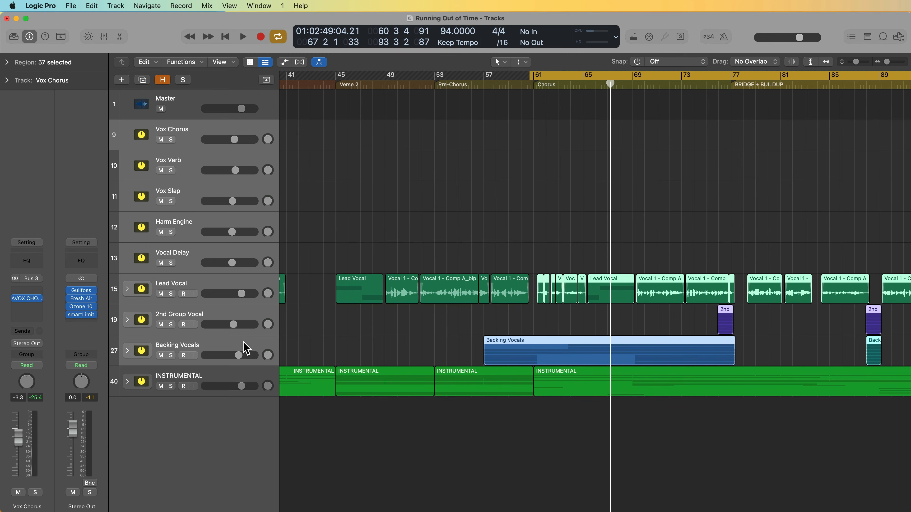
click(257, 282)
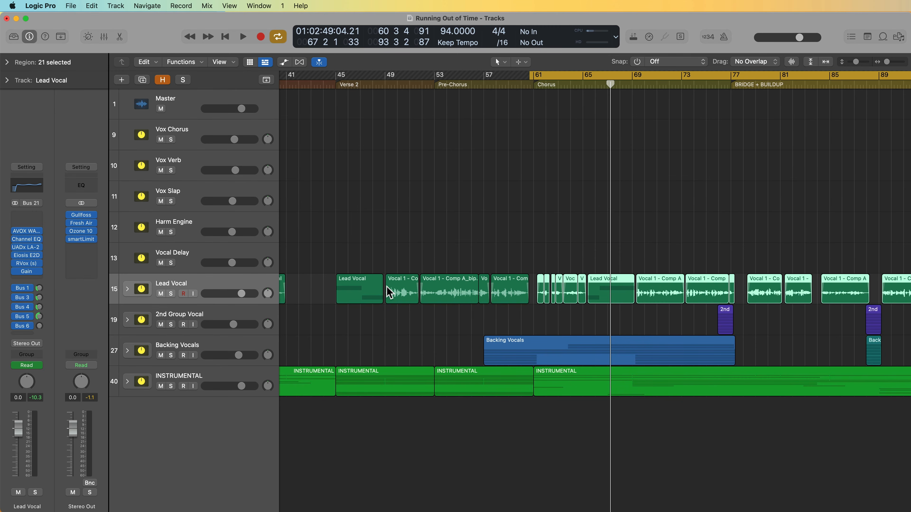
click(127, 289)
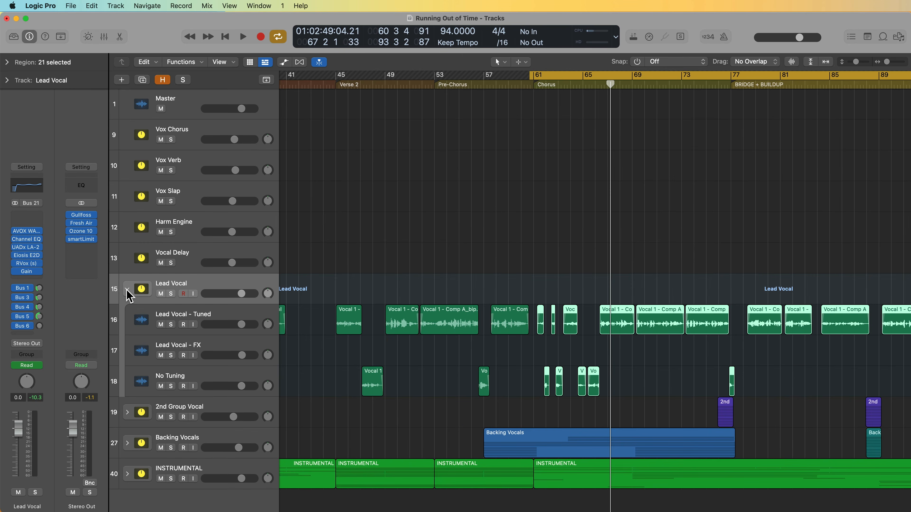
click(127, 290)
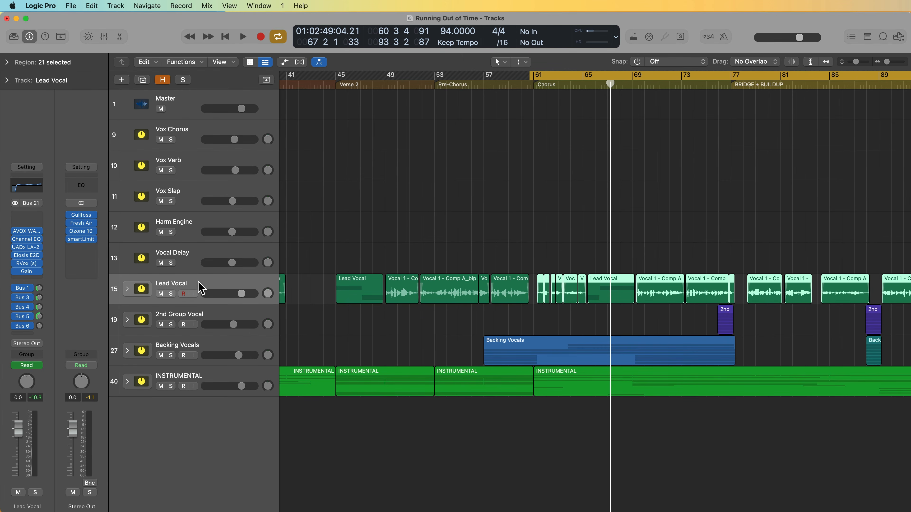
Set the side chain input of the INSTRUMENTAL stack's Compressor to Bus 21, the Lead Vocal bus
click(211, 373)
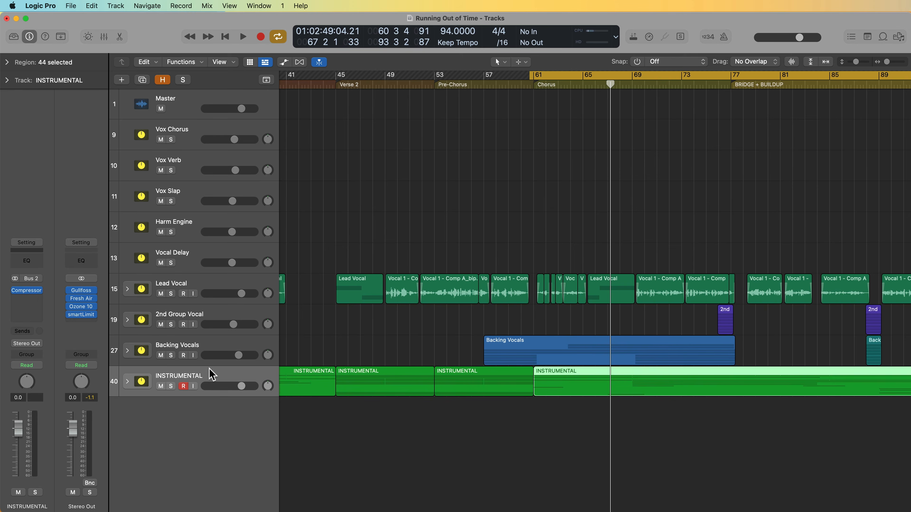
click(26, 290)
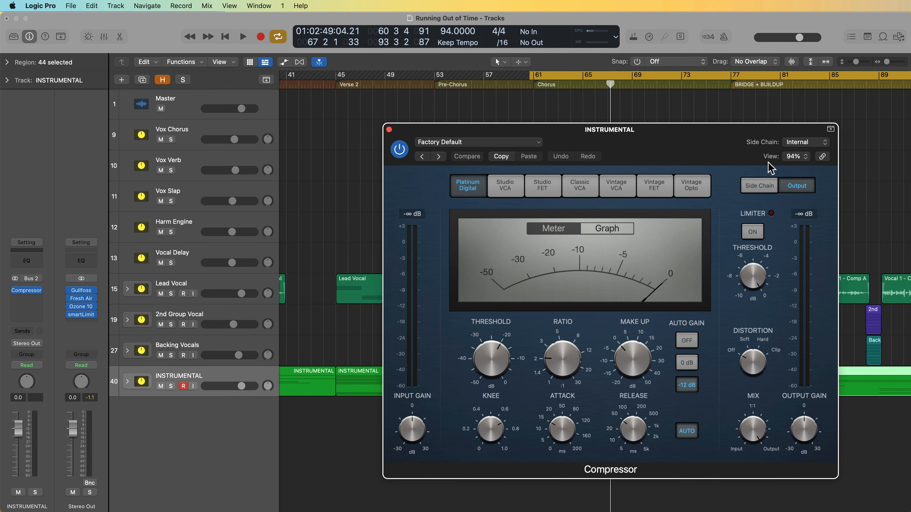
drag(749, 134, 577, 130)
click(634, 143)
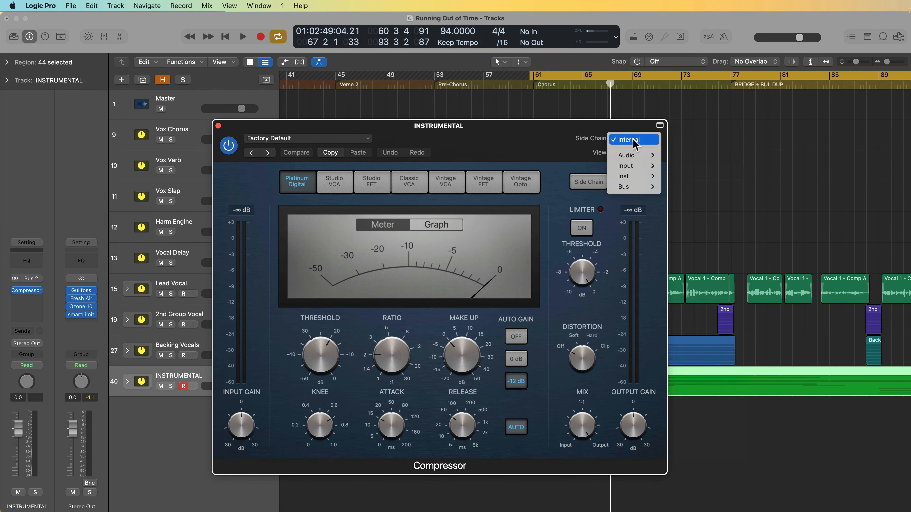
mouse_move(631, 186)
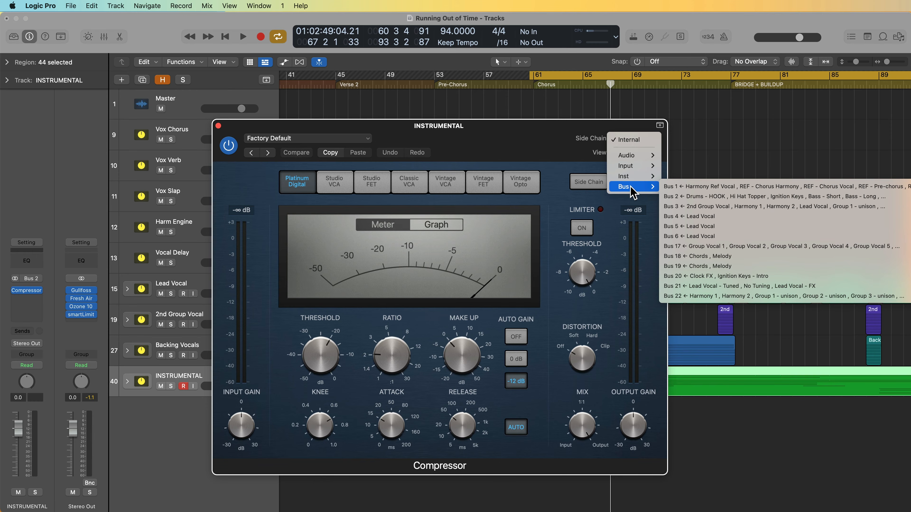
click(710, 287)
drag(548, 134, 723, 148)
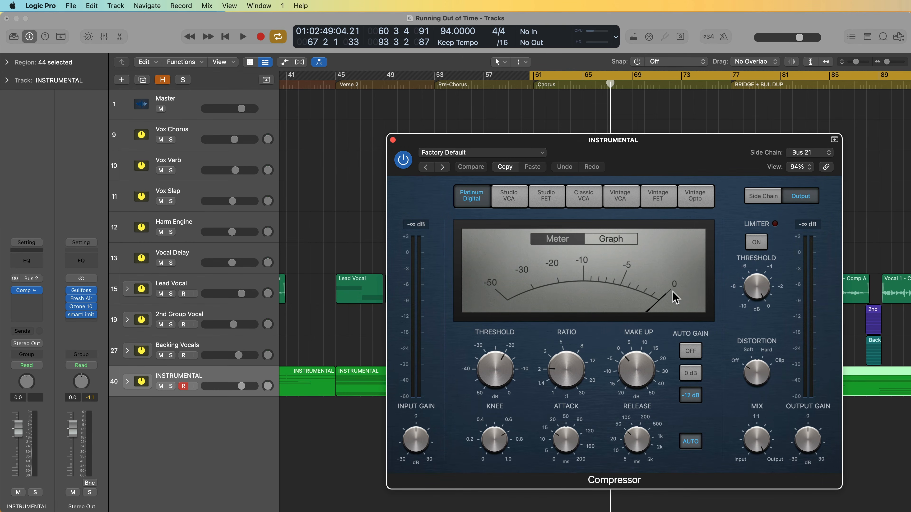
Turn off the Compressor's Auto Gain, disarm the INSTRUMENTAL stack for recording, and start playback
click(690, 351)
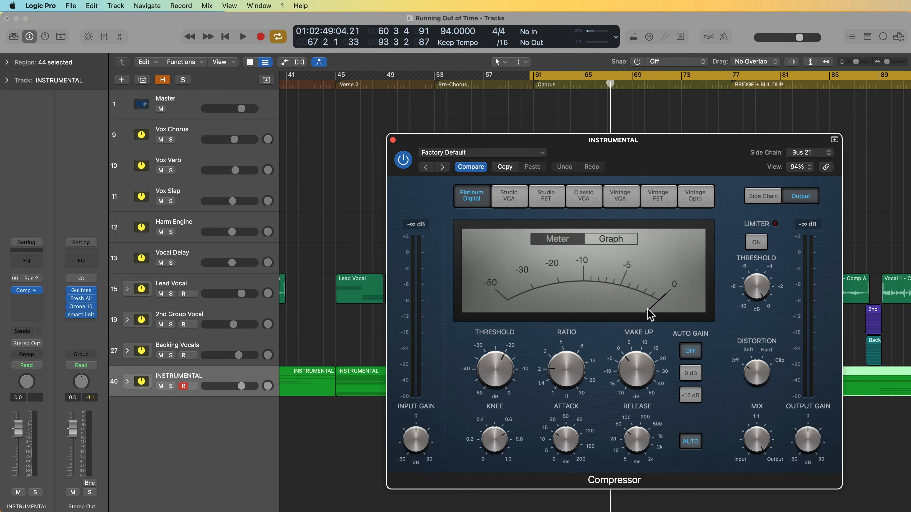
mouse_move(614, 341)
click(183, 386)
key(space)
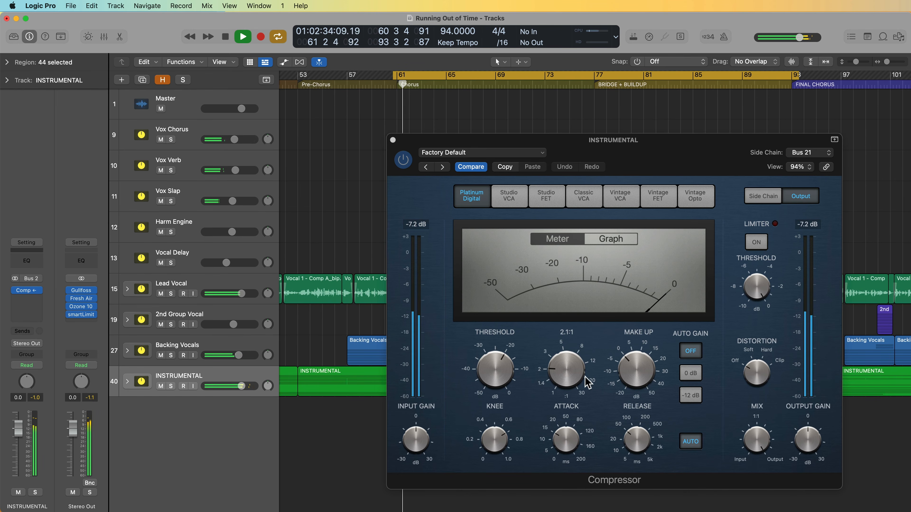
During playback, set the INSTRUMENTAL Compressor's ratio to 2.4:1 and adjust its threshold, and stop playback
mouse_move(522, 381)
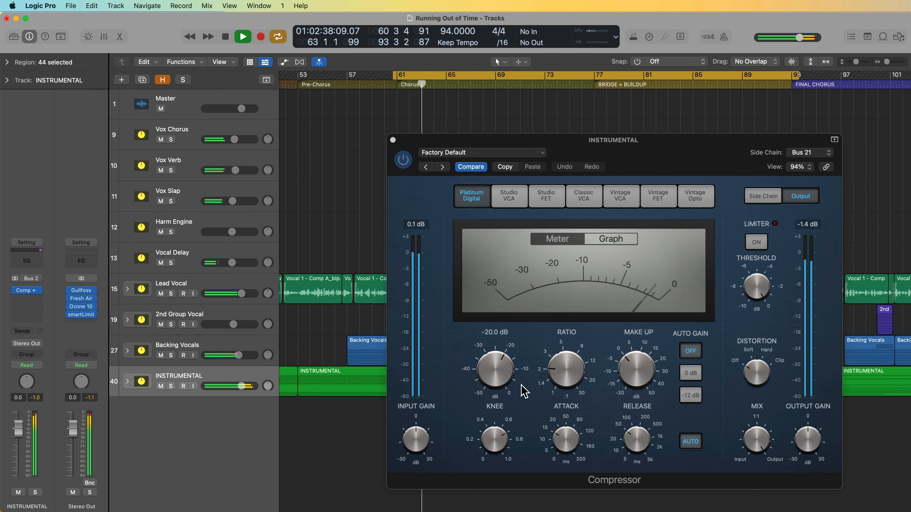
drag(575, 375, 576, 365)
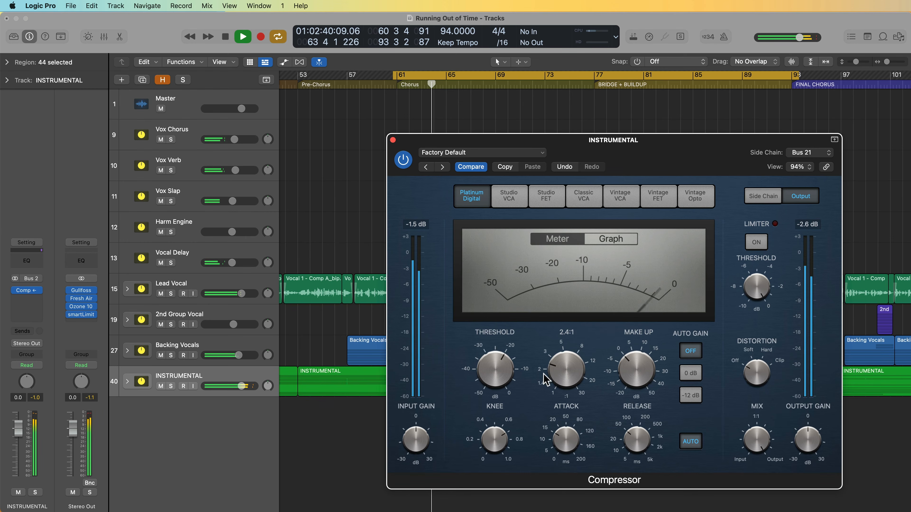
drag(501, 376, 498, 382)
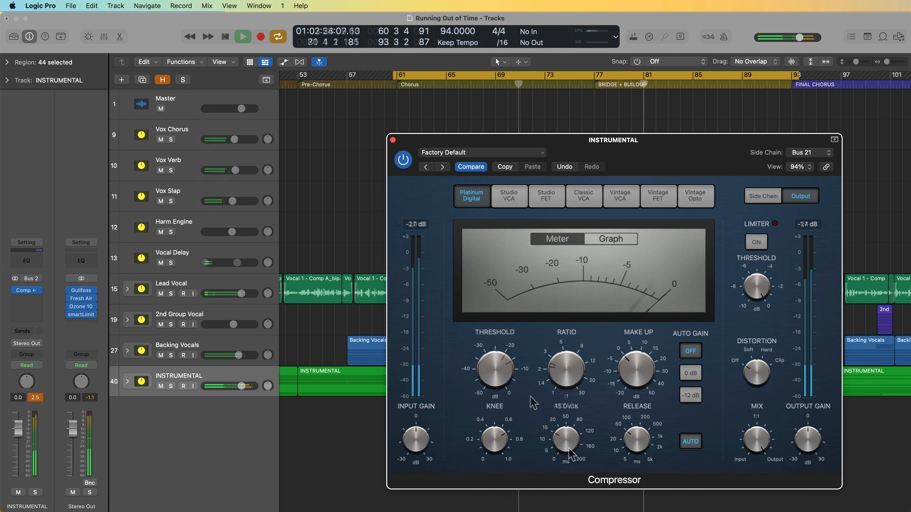
key(space)
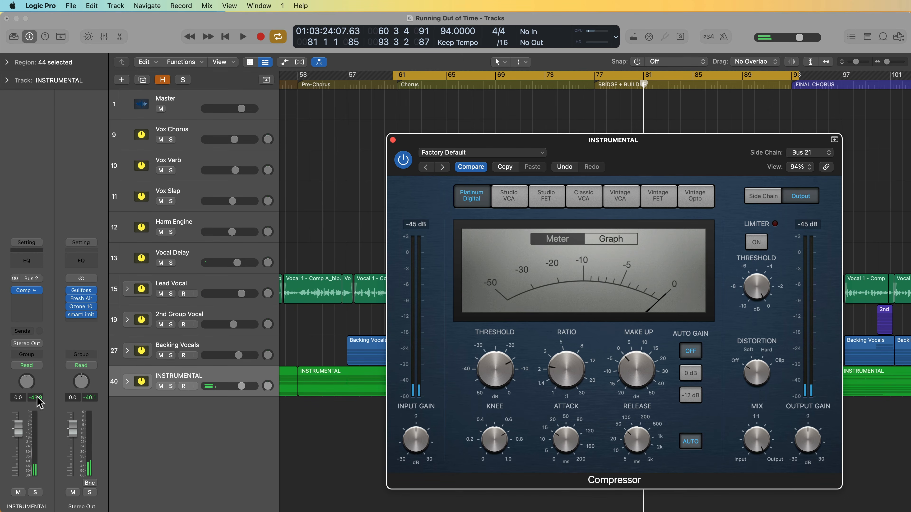
Reset the INSTRUMENTAL peak level display, set the Compressor's attack to 7.5 ms, and adjust its release
click(36, 397)
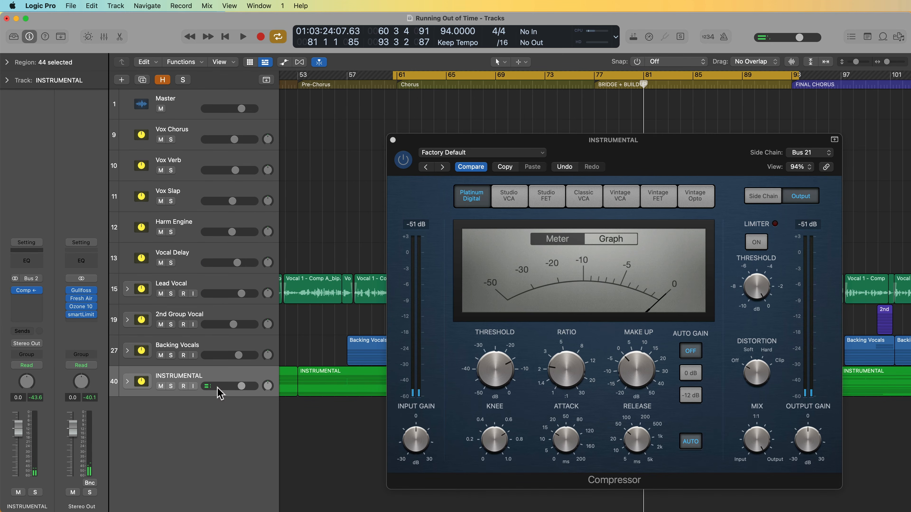
click(574, 451)
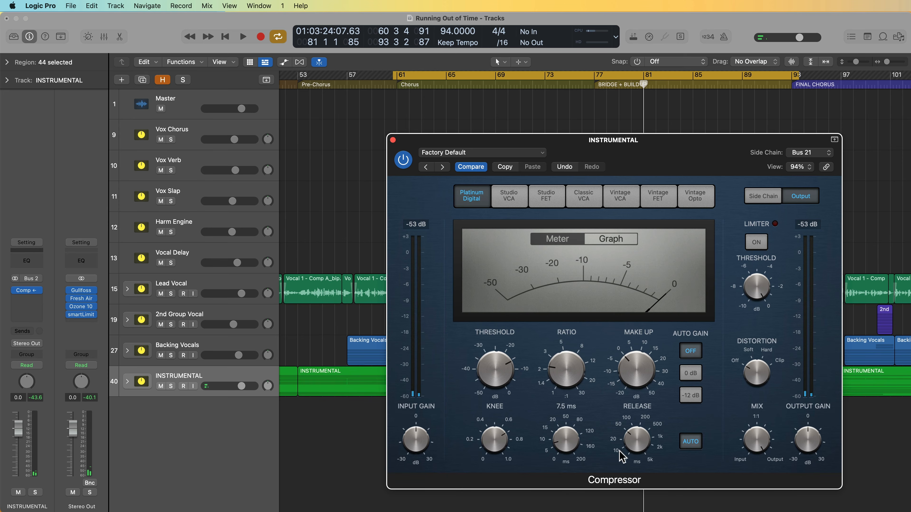
drag(630, 453, 632, 467)
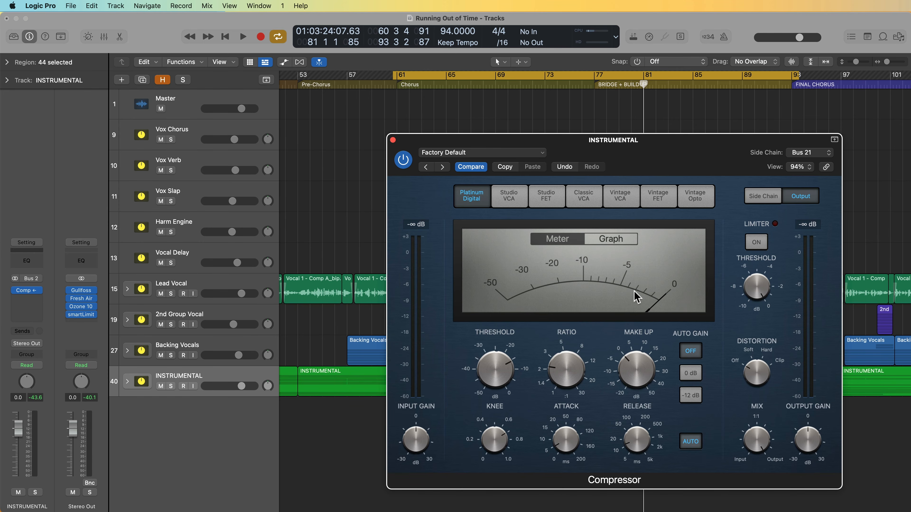
Turn off the cycle and, during playback, fine-tune the INSTRUMENTAL Compressor's threshold and set its ratio to 1.2:1
key(c)
key(space)
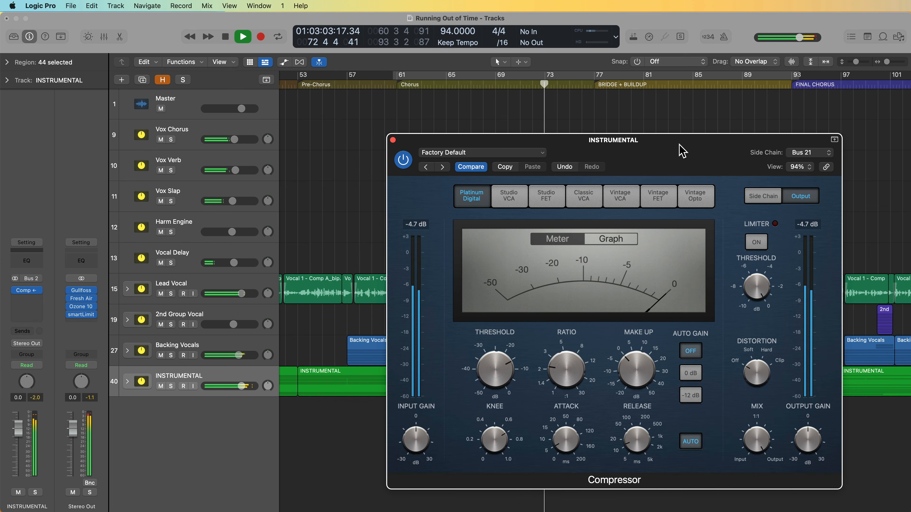
mouse_move(485, 394)
mouse_move(484, 394)
mouse_down()
mouse_move(496, 378)
mouse_move(491, 385)
mouse_up()
drag(558, 378, 535, 402)
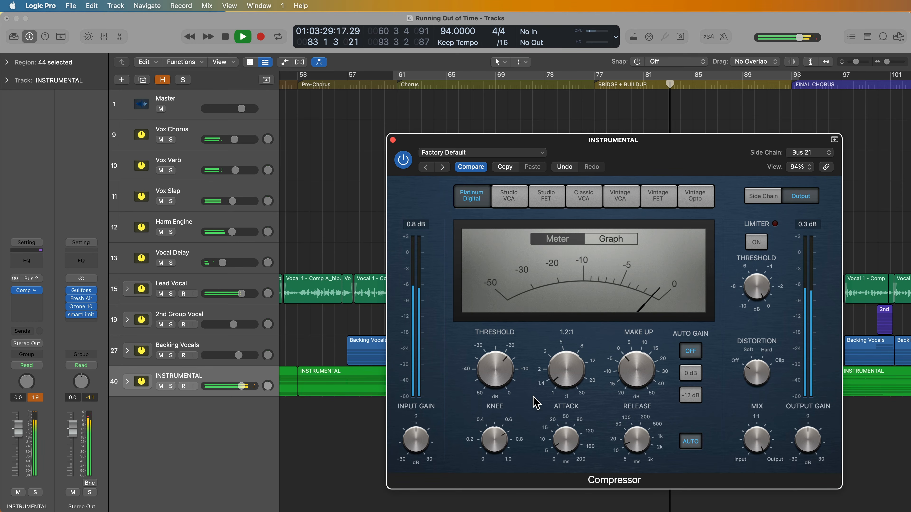
key(space)
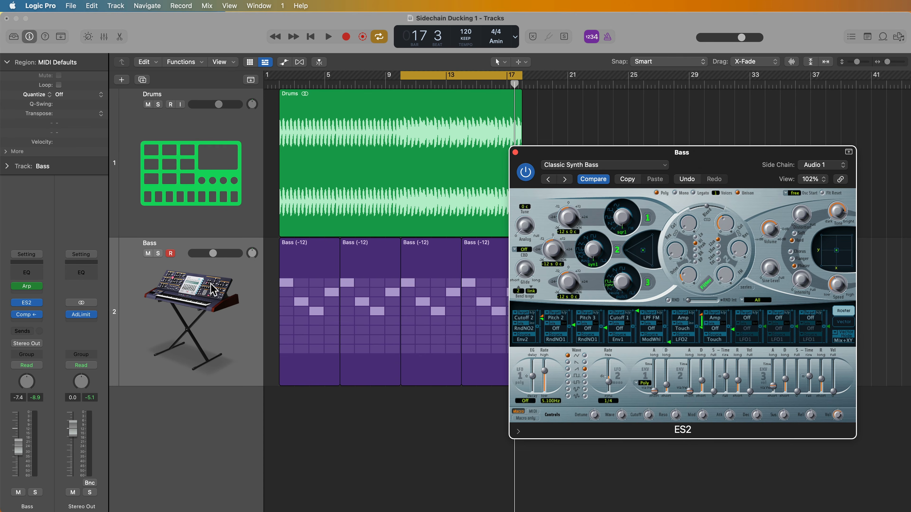
Select the Bass track, look over its Compressor settings, close them, and listen to the Bass together with the Drums
click(229, 296)
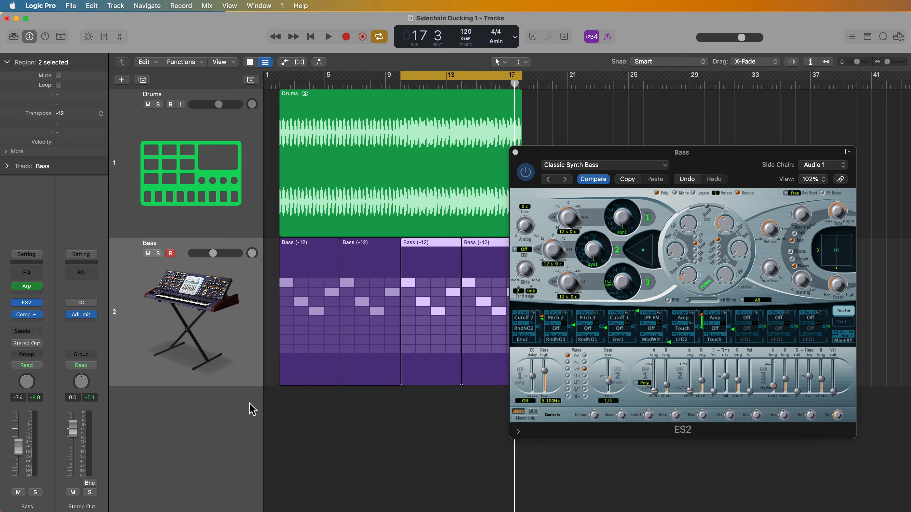
scroll(455, 437, right, 2)
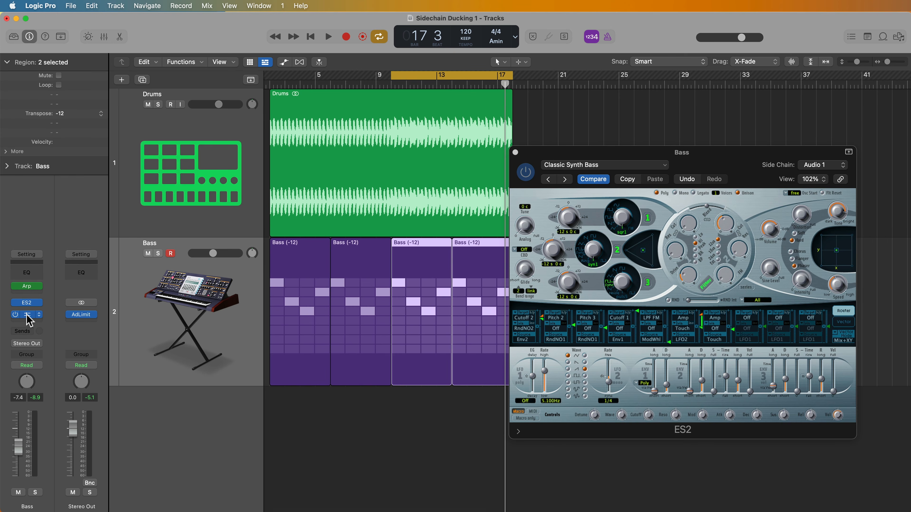
click(24, 314)
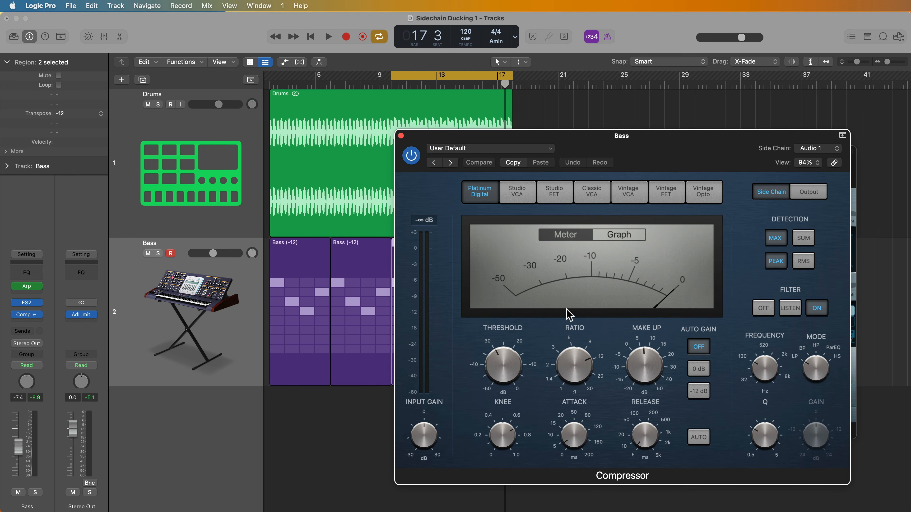
click(401, 135)
key(space)
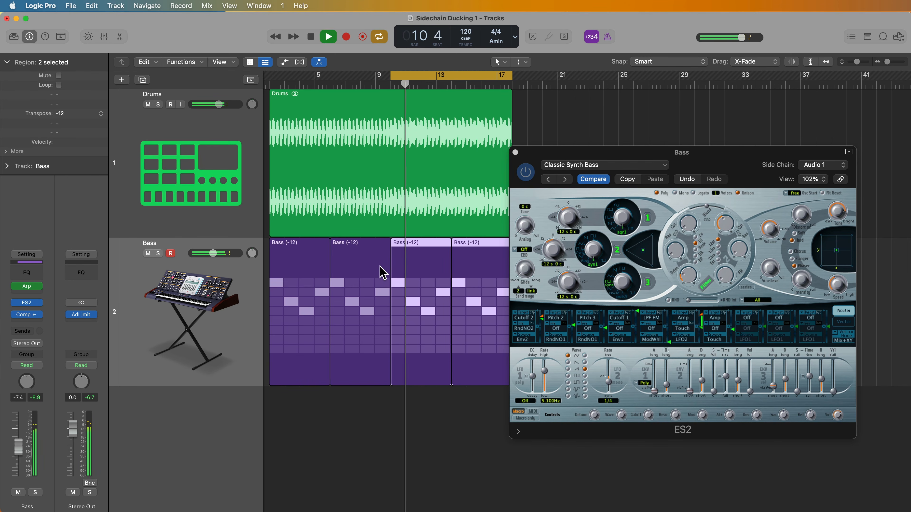
key(space)
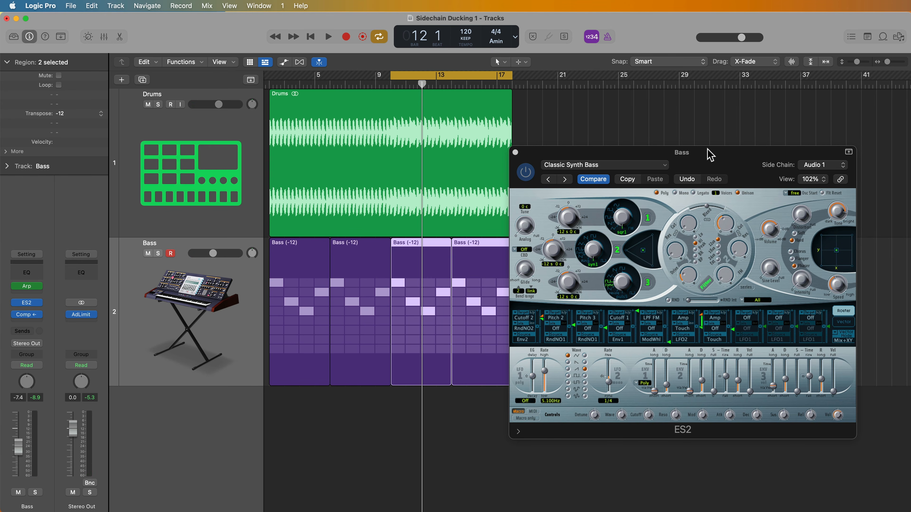
Set the side chain source of the Bass track's ES2 synth to Drums (Audio 1)
click(710, 155)
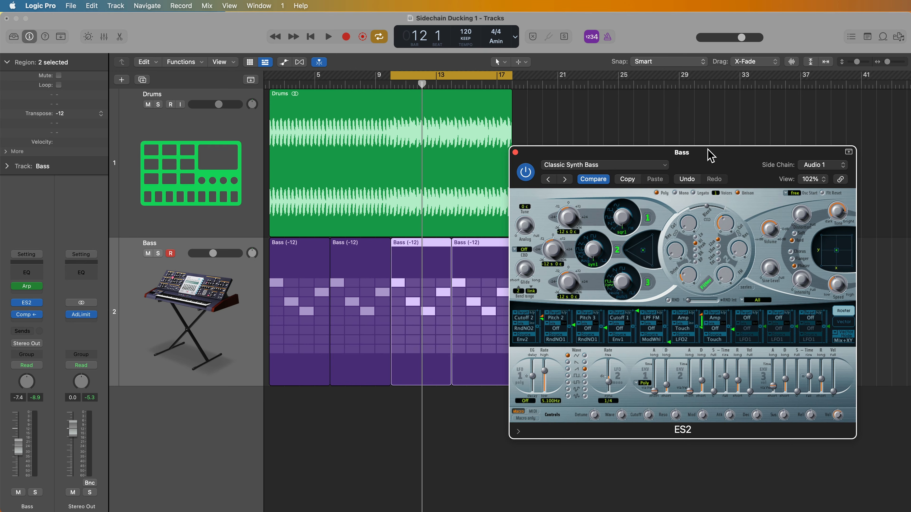
click(821, 165)
mouse_move(848, 145)
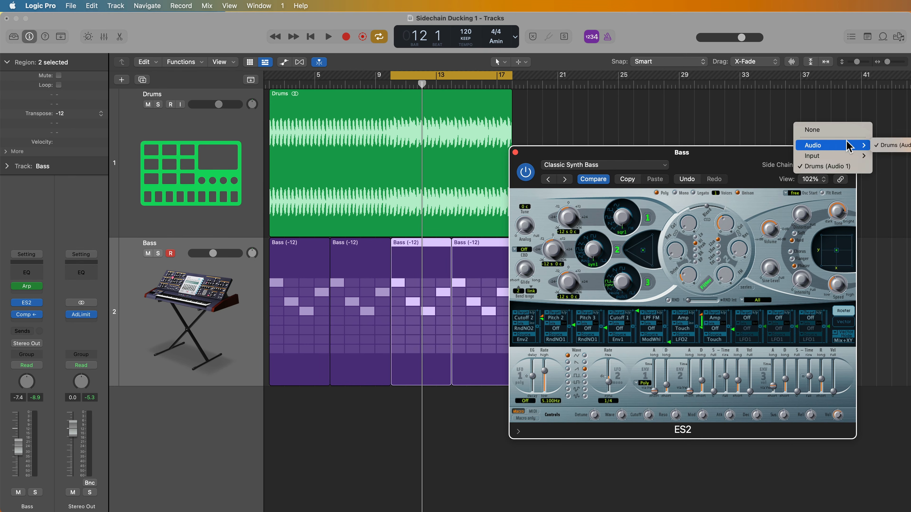
click(775, 163)
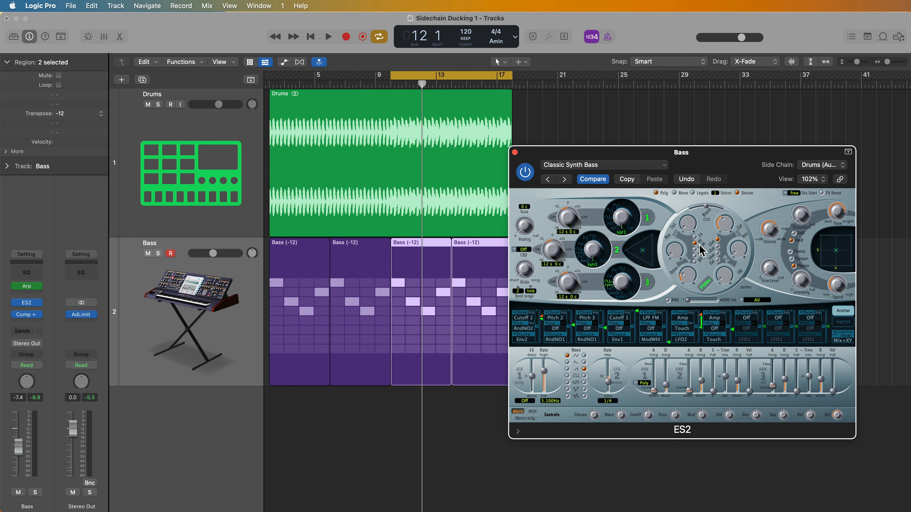
Play the loop and sweep ES2's Filter 2 cutoff on the Bass, and stop playback
mouse_move(726, 230)
key(space)
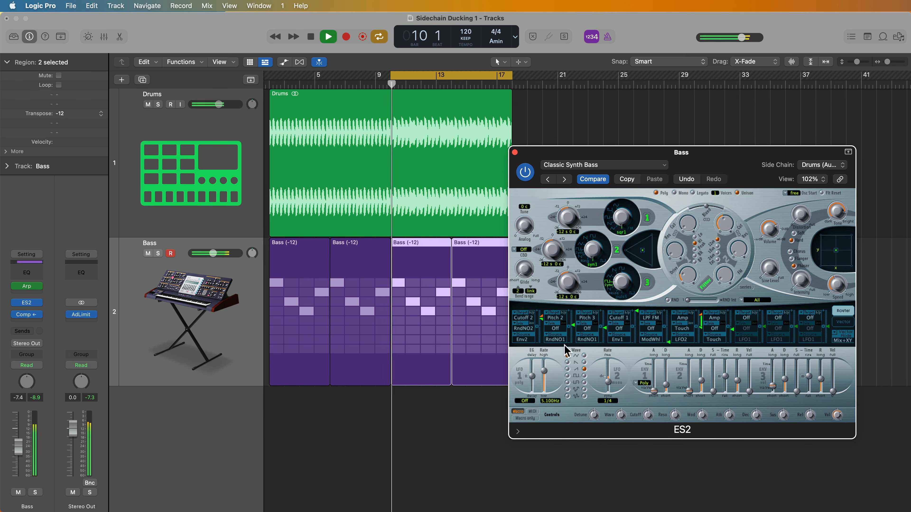
mouse_move(729, 226)
mouse_down()
mouse_move(740, 196)
mouse_move(724, 248)
mouse_move(729, 225)
mouse_up()
key(space)
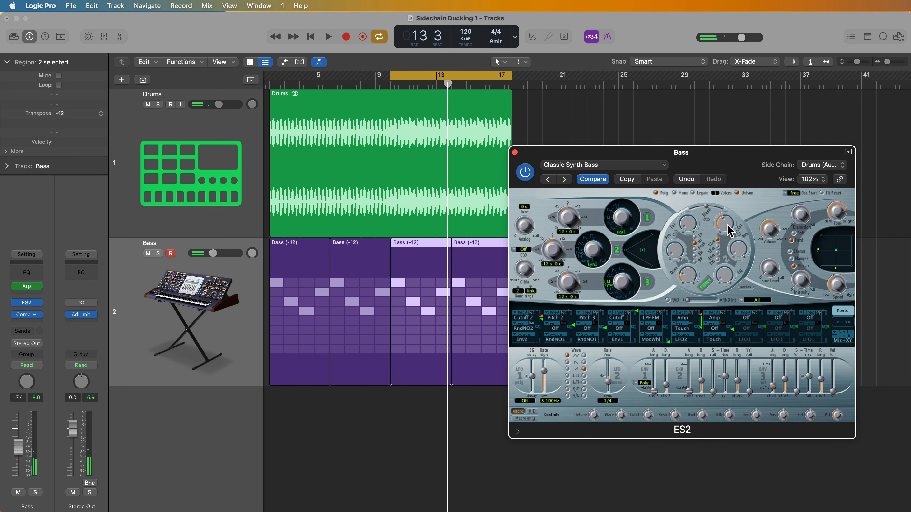
Set the modulation source of ES2's first router slot, which targets Cutoff 2, to Max
click(526, 339)
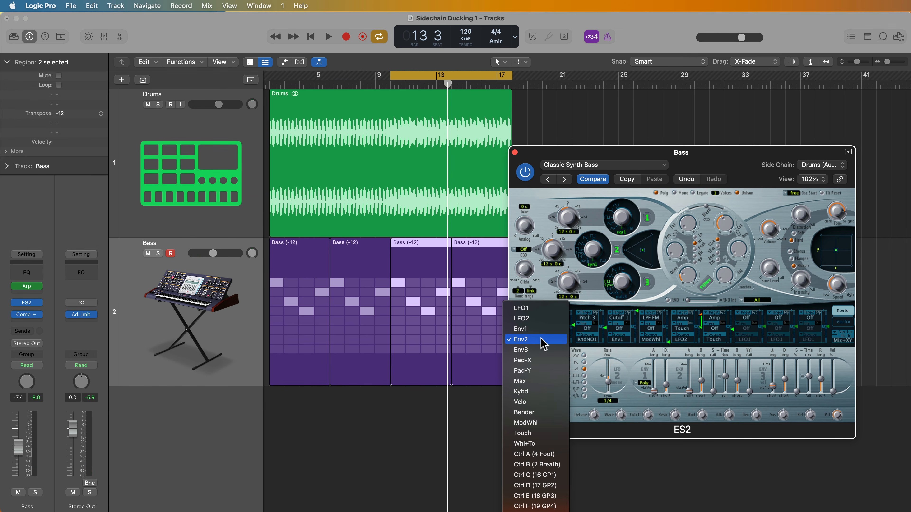
click(544, 341)
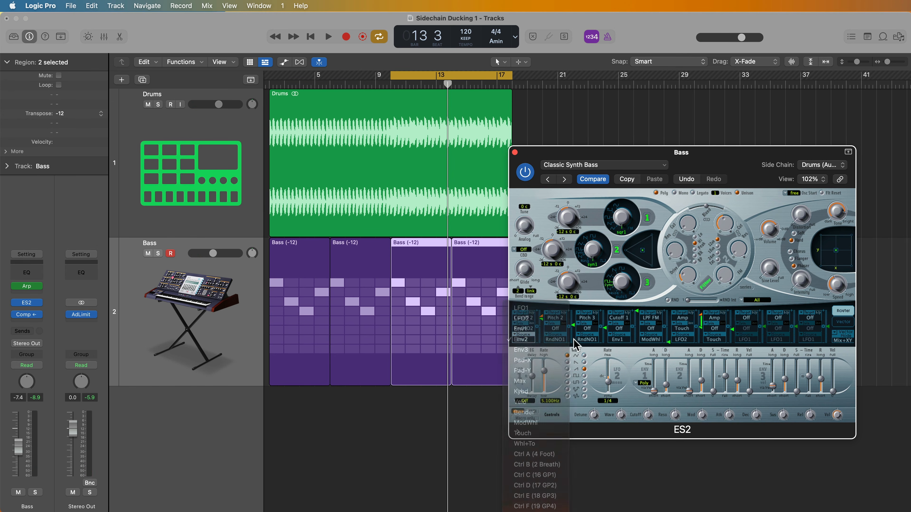
click(523, 341)
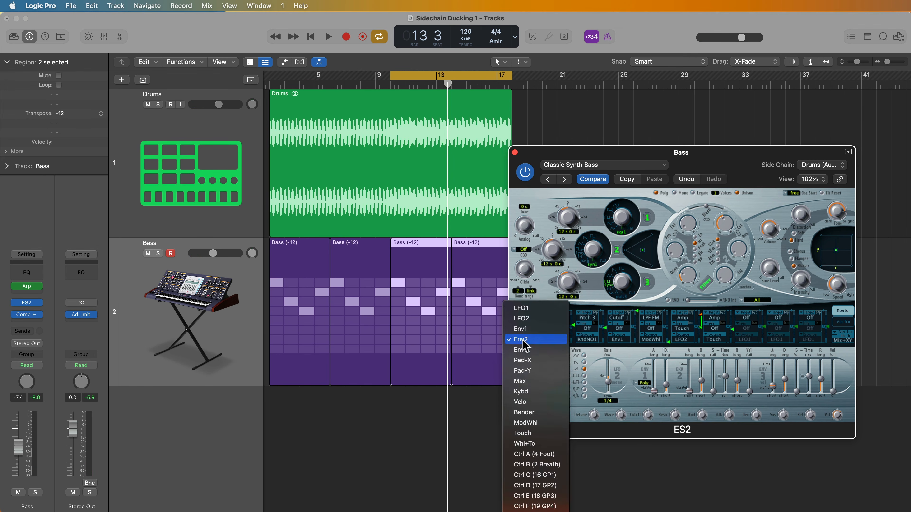
click(540, 380)
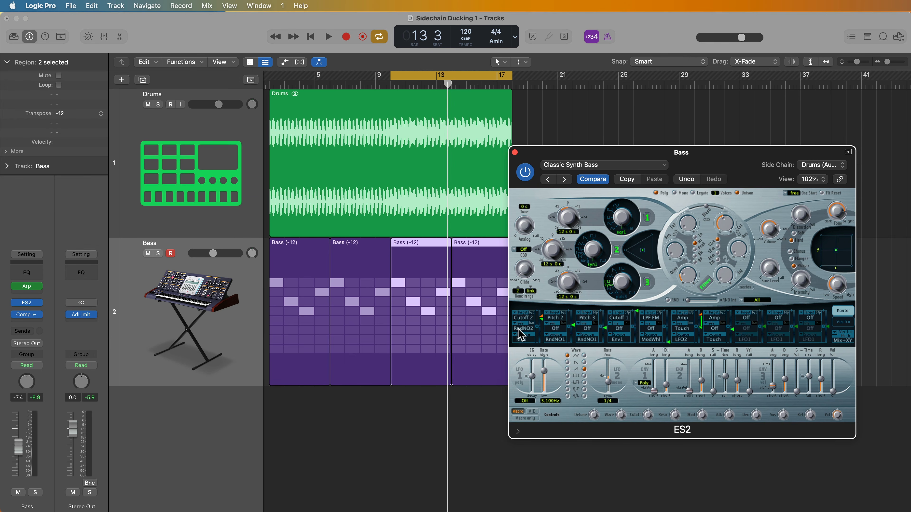
Set the via of the Cutoff 2 router slot to SideCh and adjust its modulation amount
drag(602, 158, 577, 56)
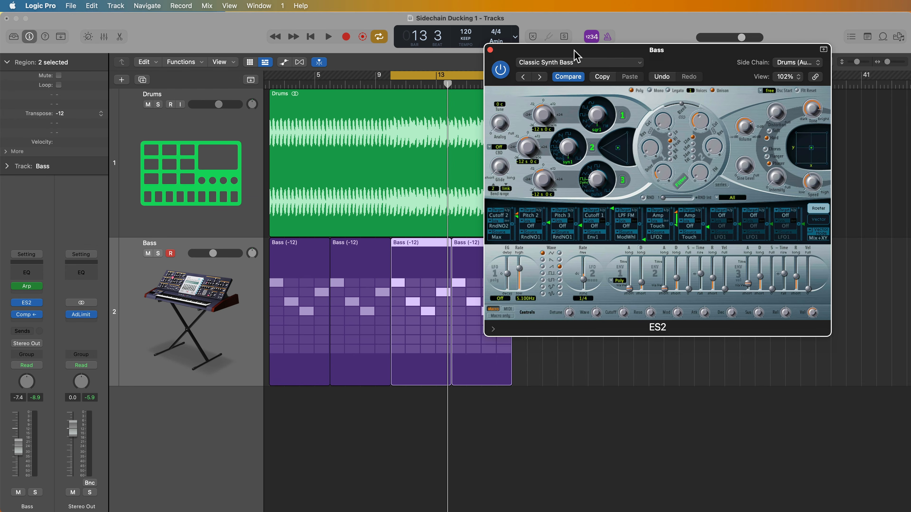
click(502, 226)
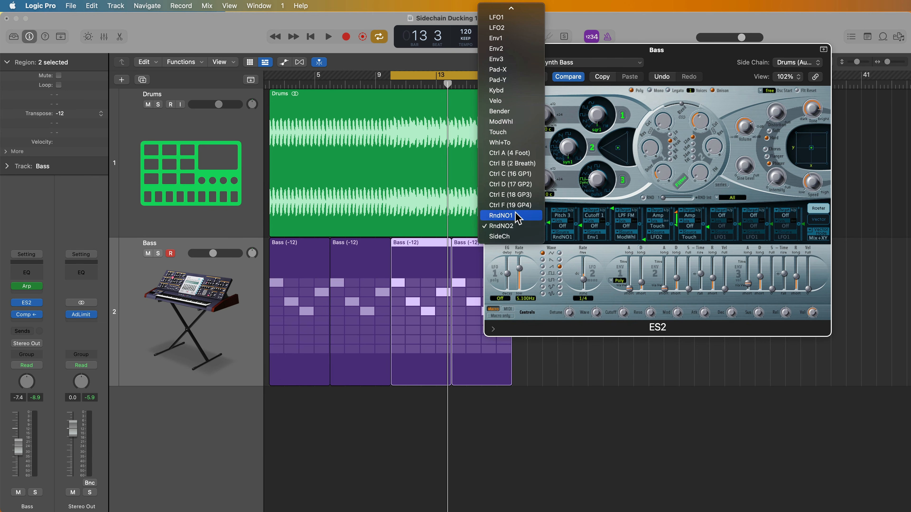
click(517, 236)
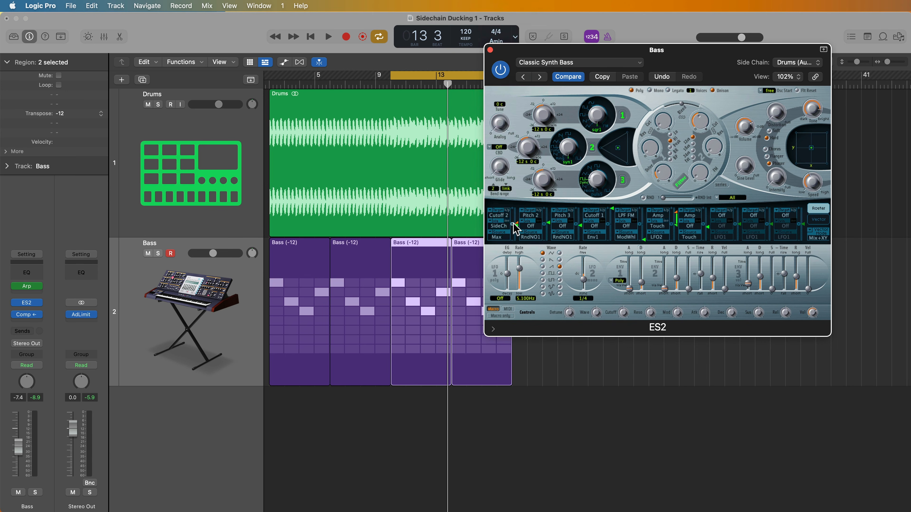
mouse_move(515, 228)
mouse_down()
mouse_move(522, 213)
mouse_move(519, 250)
mouse_move(516, 230)
mouse_up()
drag(624, 53, 596, 196)
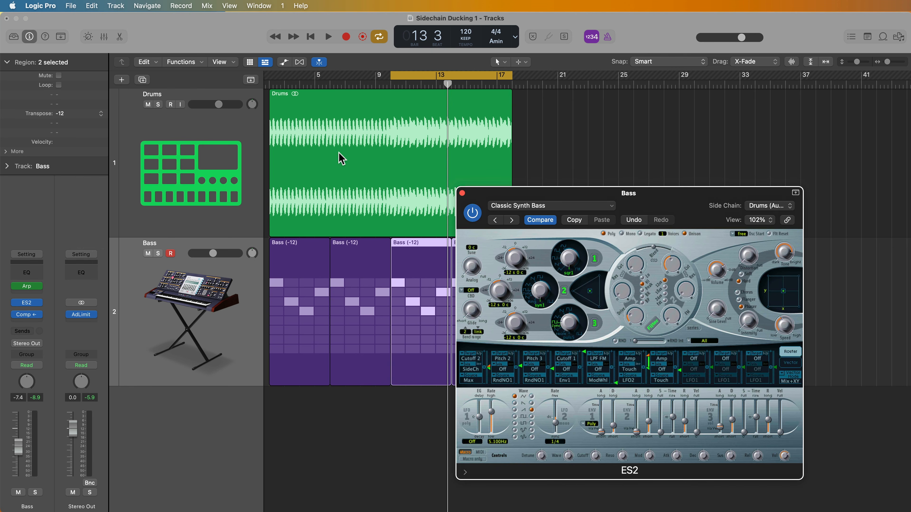
Reset ES2's side chain source to None and reassign it to Drums (Audio 1)
click(744, 207)
click(744, 197)
click(765, 210)
mouse_move(767, 224)
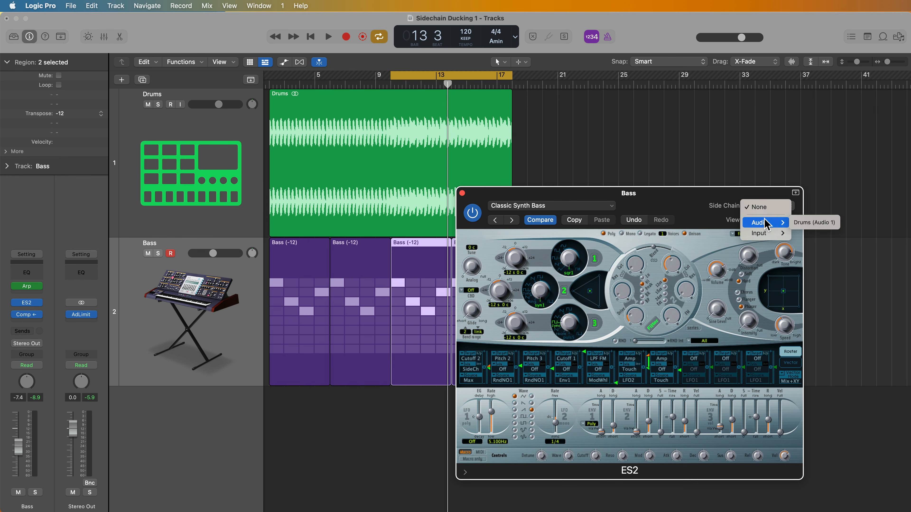
click(801, 224)
drag(695, 198, 715, 169)
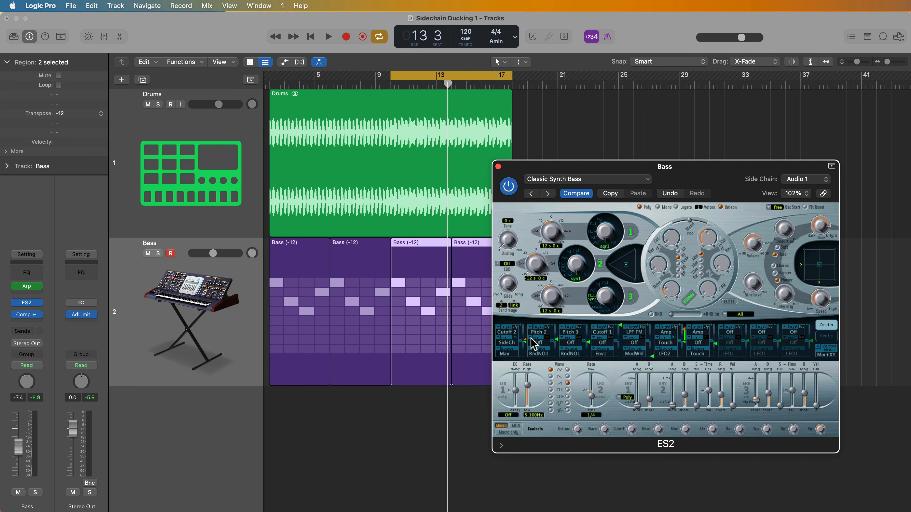
Widen the SideCh modulation range on the Cutoff 2 router slot and adjust Filter 2's cutoff while the loop plays
mouse_move(527, 343)
mouse_down()
mouse_move(530, 321)
mouse_move(524, 348)
mouse_up()
key(space)
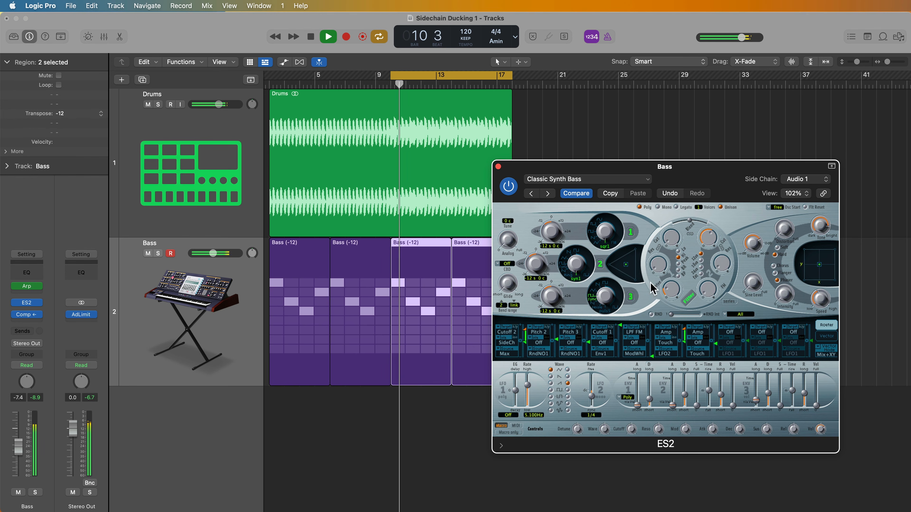
mouse_move(712, 244)
mouse_down()
mouse_move(708, 274)
mouse_move(711, 238)
mouse_up()
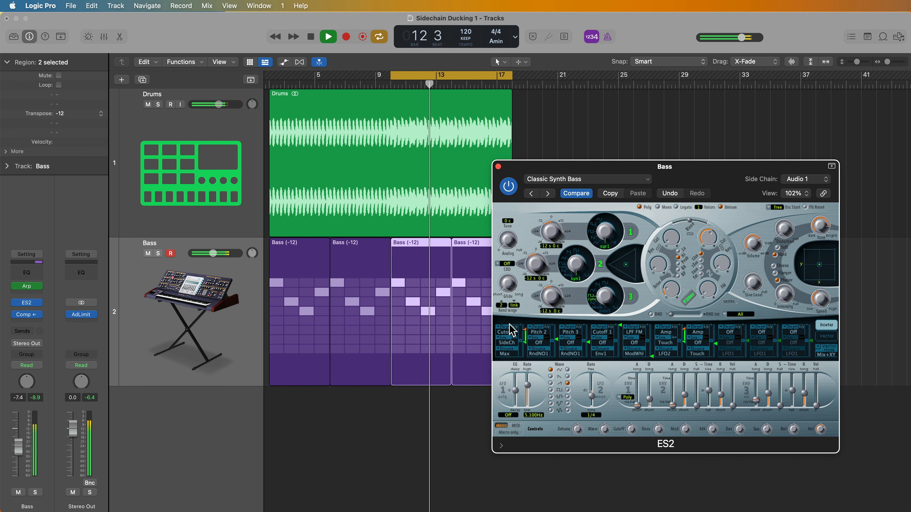
drag(525, 342, 526, 305)
drag(526, 348, 525, 345)
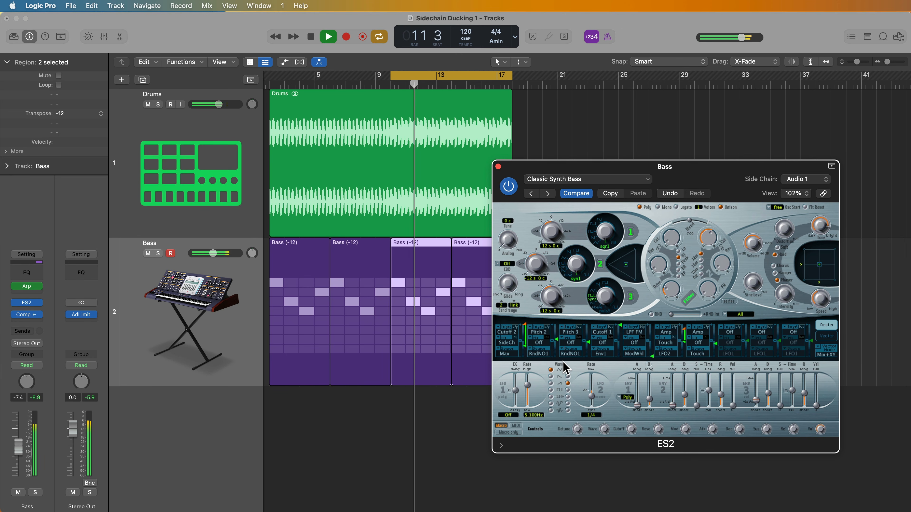
key(space)
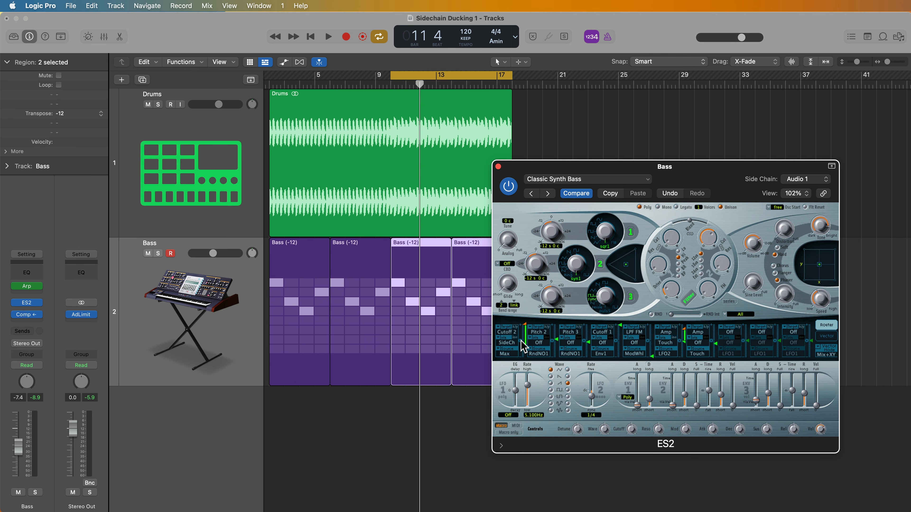
Play the loop again, readjust the SideCh modulation amount, and lower Filter 2's cutoff
key(space)
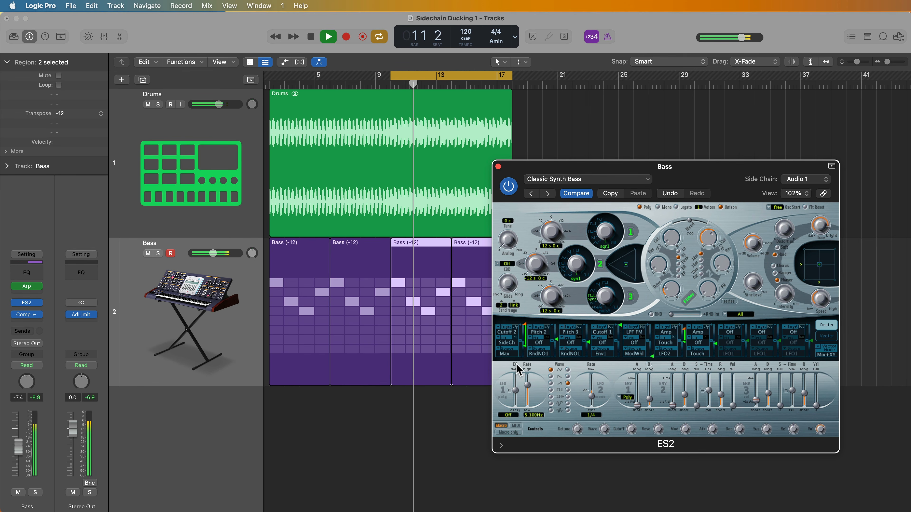
drag(525, 346, 529, 335)
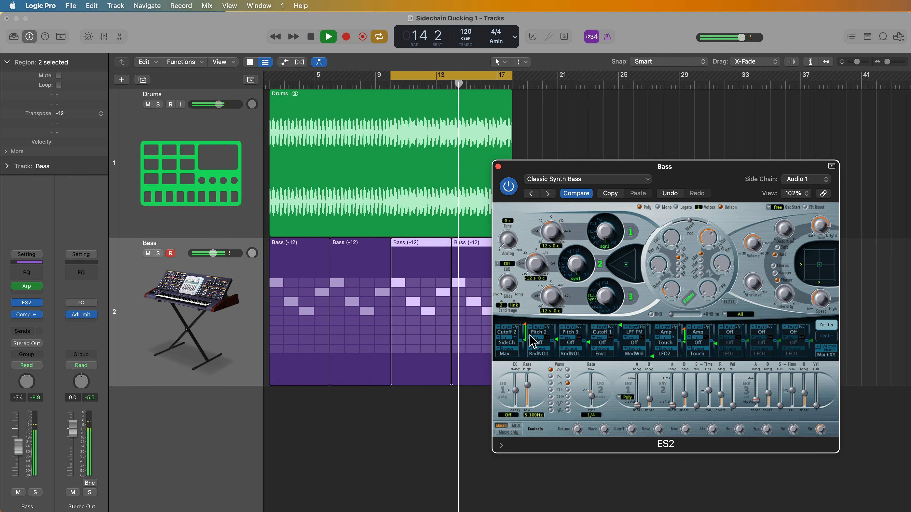
drag(710, 239, 710, 252)
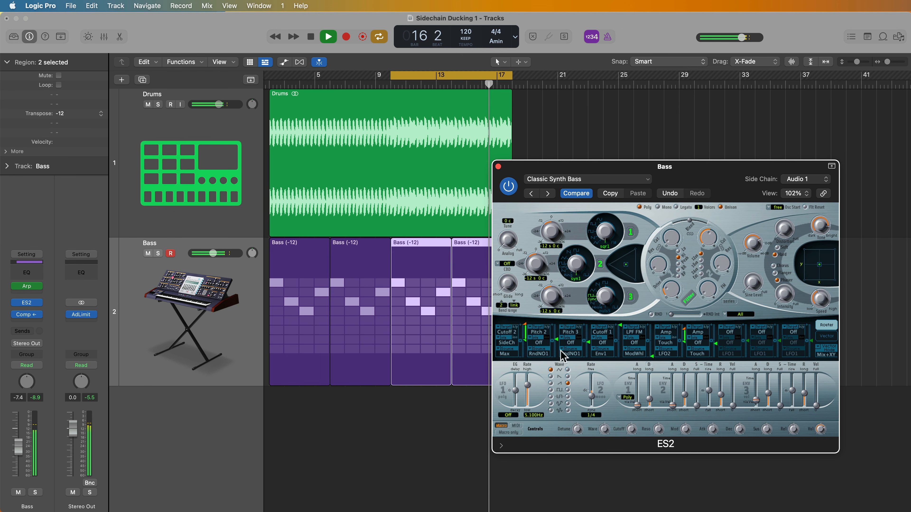
key(space)
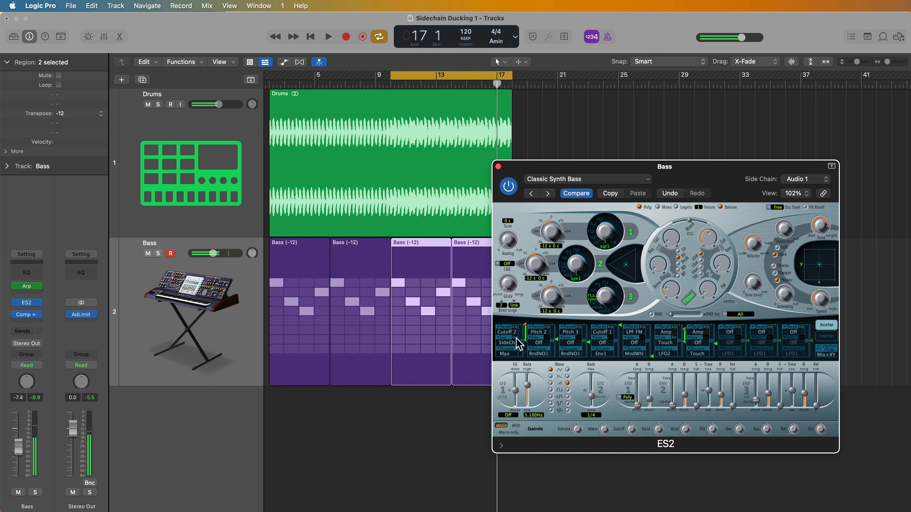
Invert the SideCh via of the Cutoff 2 router slot and tune its modulation amount and Filter 2's cutoff and resonance during playback
click(516, 338)
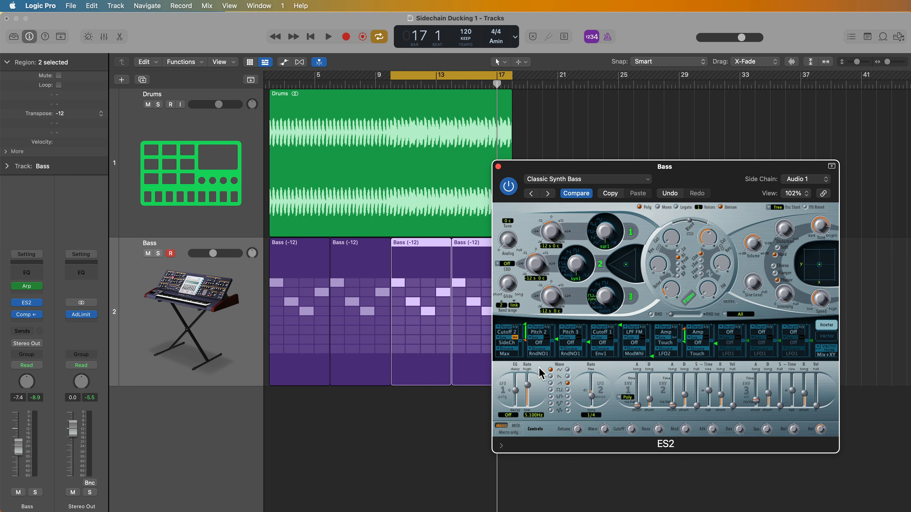
key(space)
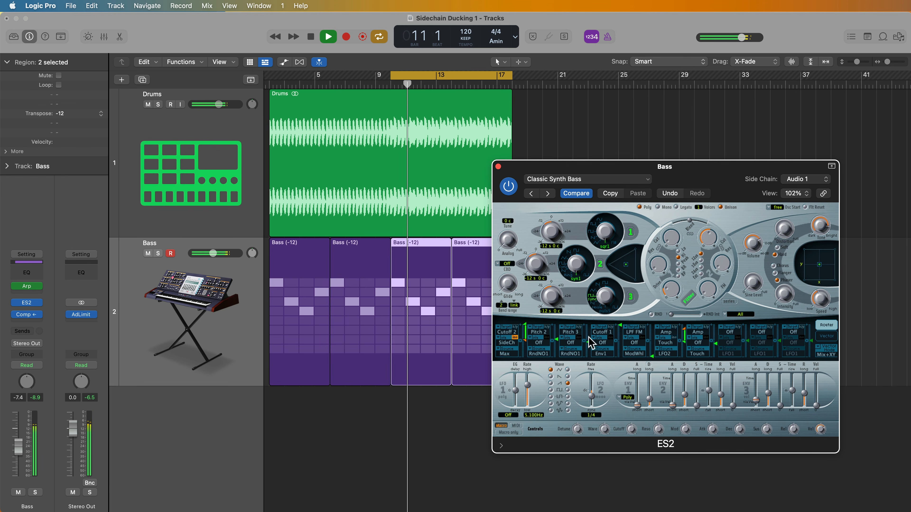
drag(709, 239, 708, 266)
drag(527, 339, 532, 362)
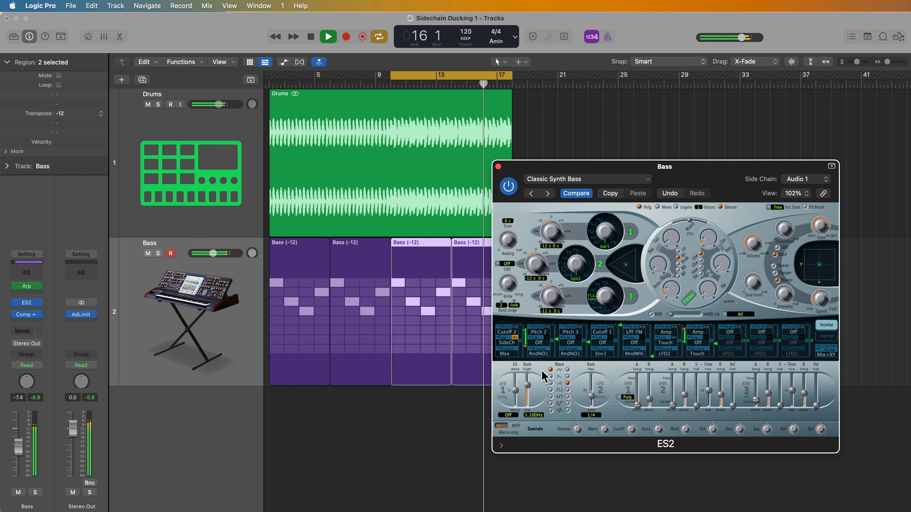
drag(725, 265, 730, 252)
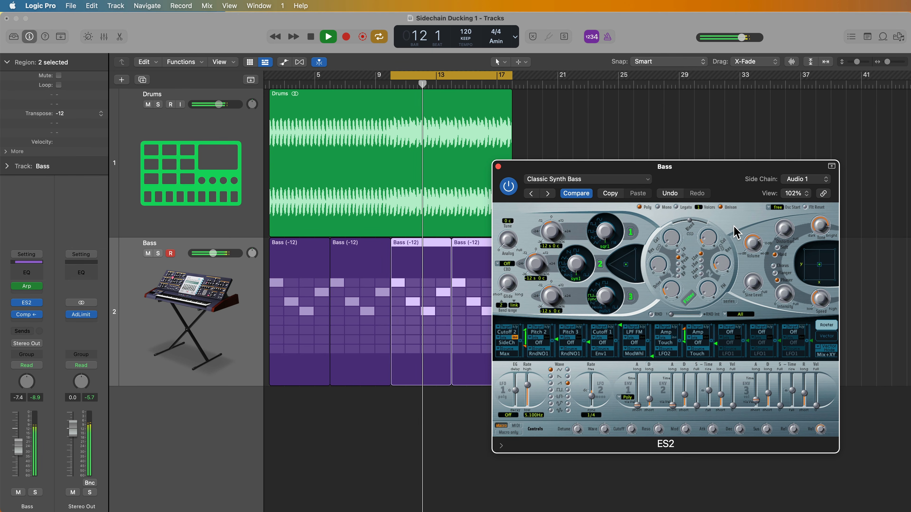
key(space)
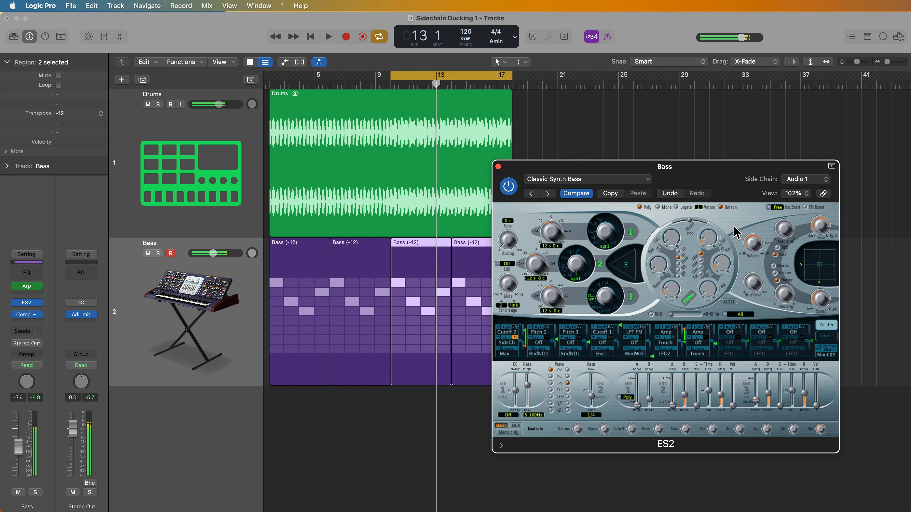